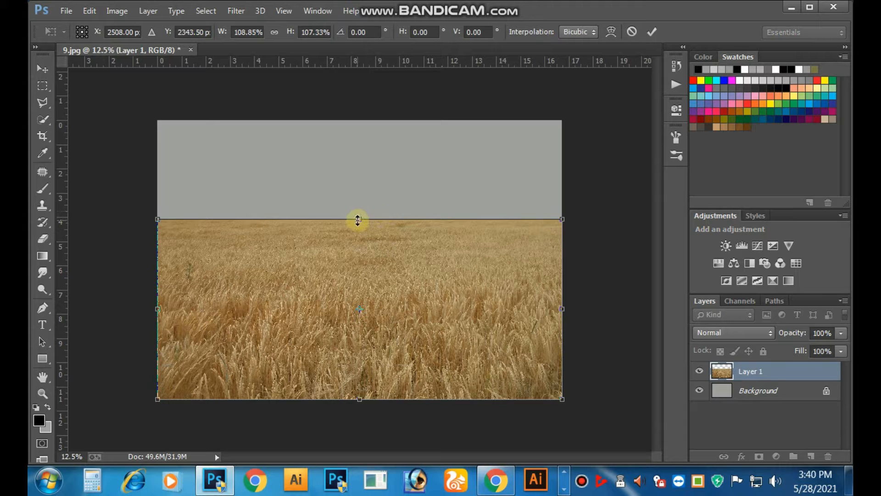
- Squash the wheat field layer from its upper edge to about 81.86% height, and add a layer mask to it
{"action": "left_click_drag", "start_coordinate": [360, 219], "coordinate": [364, 259]}
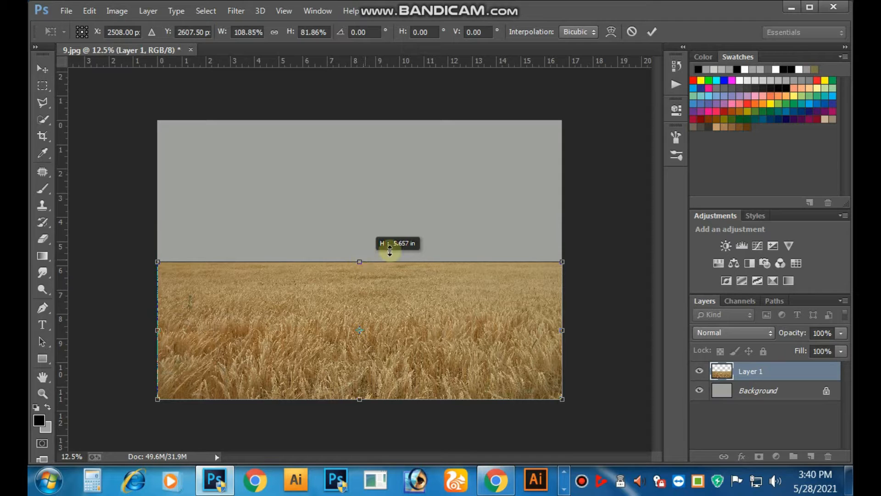
{"action": "left_click", "coordinate": [651, 32]}
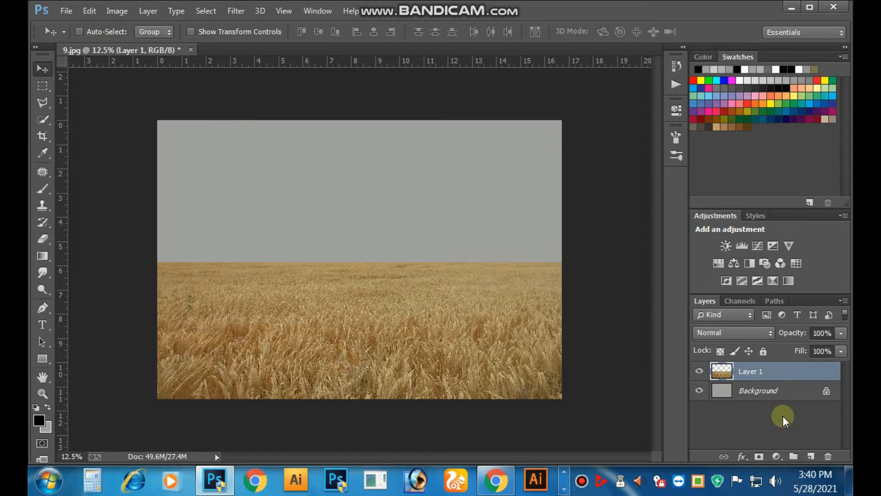
{"action": "left_click", "coordinate": [759, 455]}
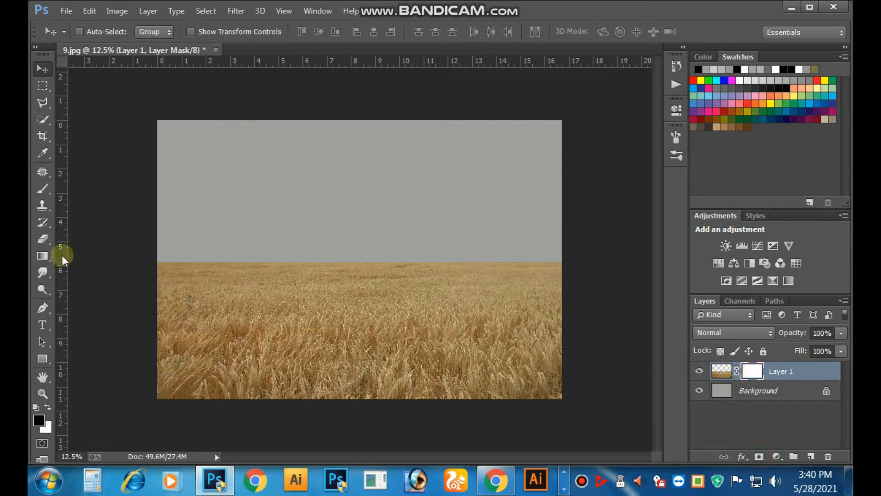
- Fade the wheat field's horizon into the gray background with black-to-white linear gradients drawn downward on Layer 1's mask
{"action": "left_click", "coordinate": [42, 188]}
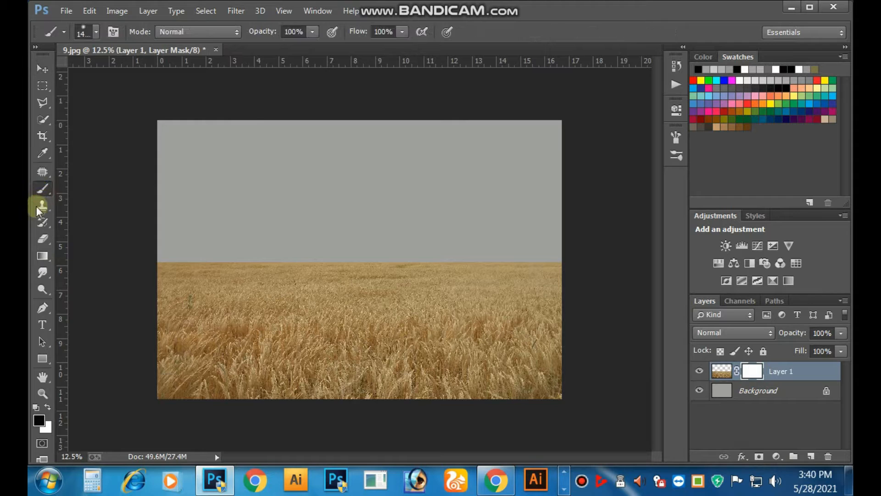
{"action": "left_click", "coordinate": [42, 255]}
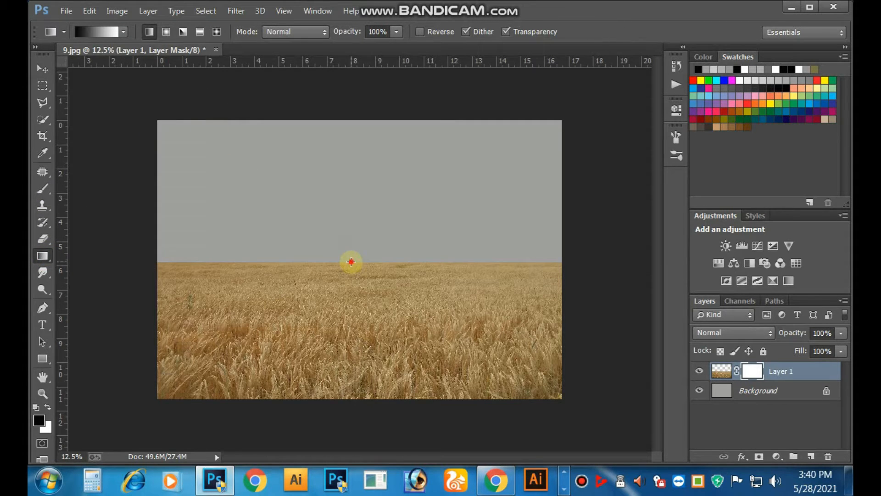
{"action": "left_click_drag", "start_coordinate": [351, 262], "coordinate": [358, 350]}
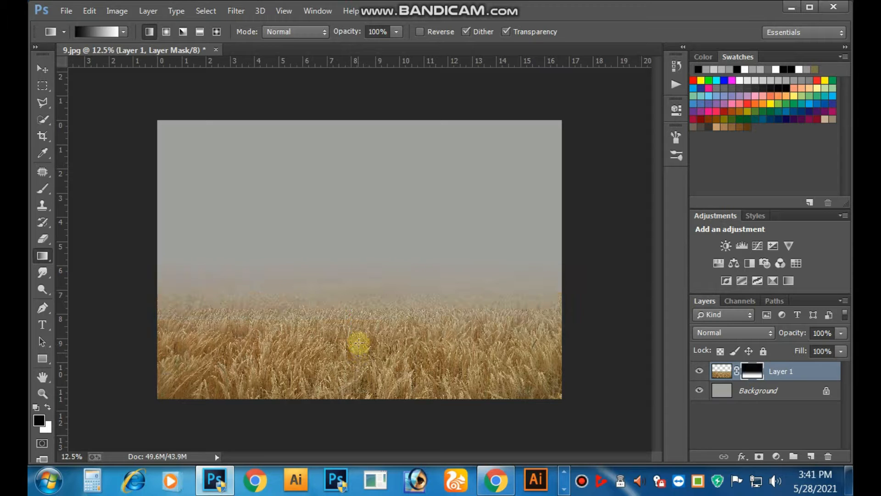
{"action": "left_click_drag", "start_coordinate": [362, 275], "coordinate": [373, 370]}
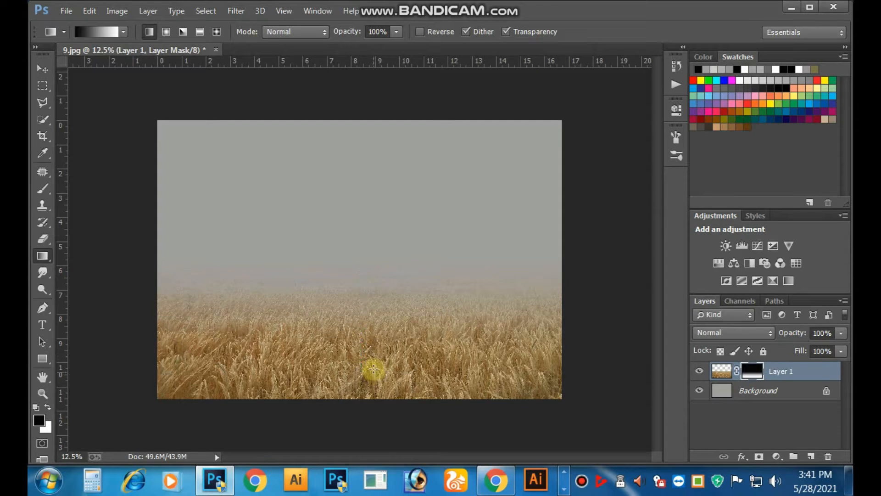
{"action": "left_click_drag", "start_coordinate": [353, 277], "coordinate": [360, 353]}
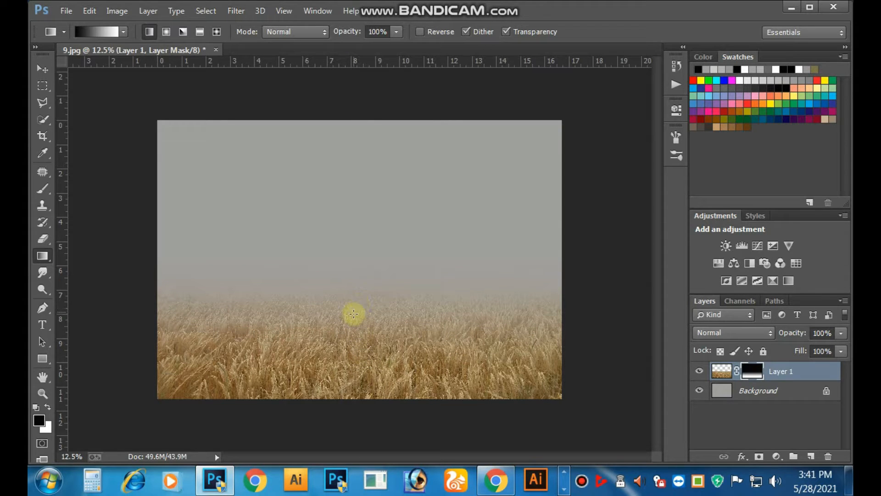
{"action": "left_click_drag", "start_coordinate": [351, 294], "coordinate": [360, 379]}
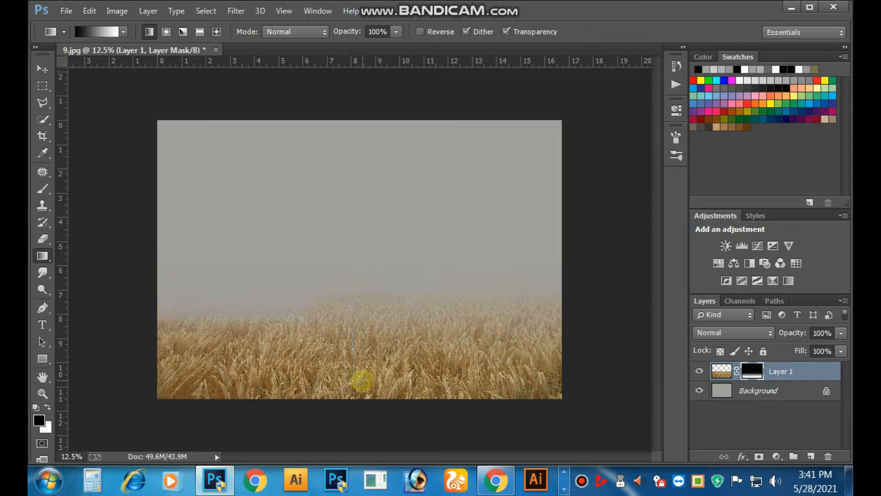
{"action": "left_click", "coordinate": [43, 69]}
- Add a Hue/Saturation adjustment clipped to the wheat field layer, with hue +164 and saturation -79
{"action": "left_click", "coordinate": [778, 456]}
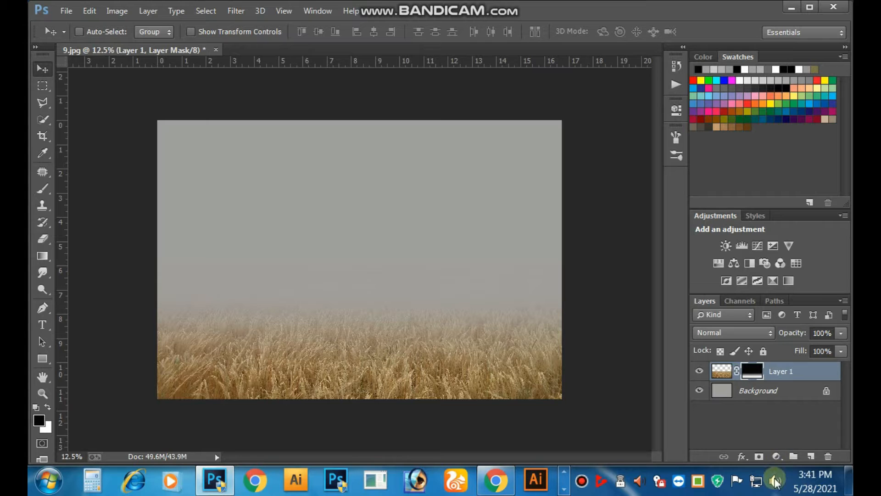
{"action": "left_click", "coordinate": [780, 454]}
{"action": "left_click", "coordinate": [764, 284]}
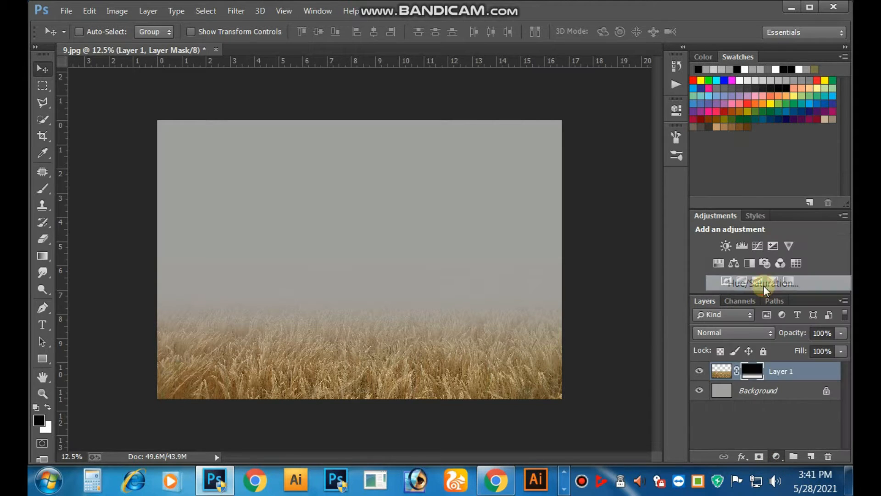
{"action": "left_click", "coordinate": [558, 315]}
{"action": "left_click_drag", "start_coordinate": [567, 191], "coordinate": [639, 191]}
{"action": "left_click", "coordinate": [567, 220]}
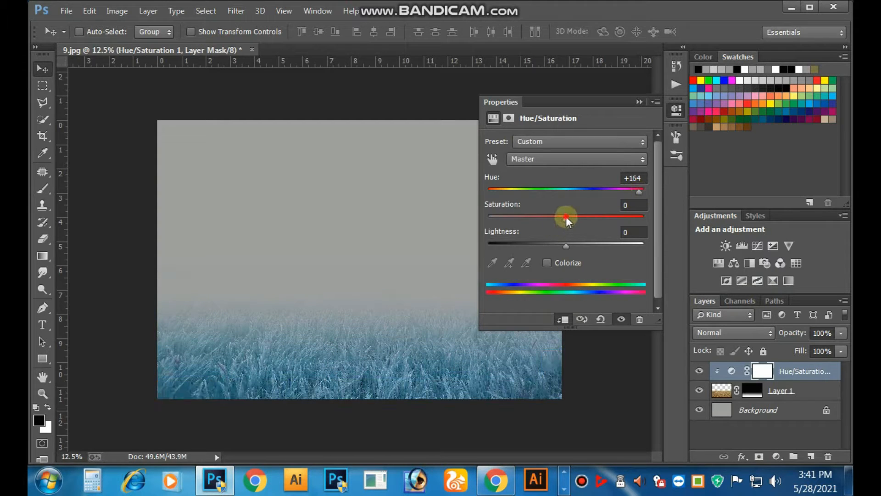
{"action": "left_click_drag", "start_coordinate": [566, 216], "coordinate": [508, 217]}
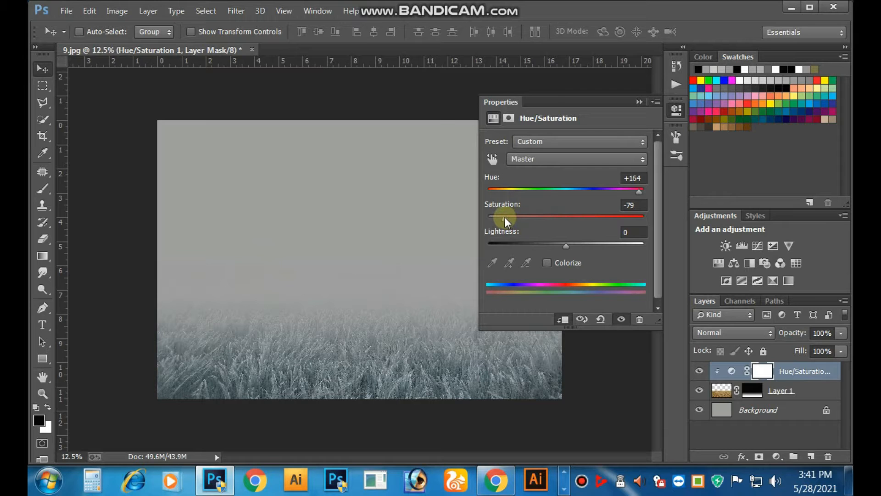
{"action": "left_click", "coordinate": [637, 101]}
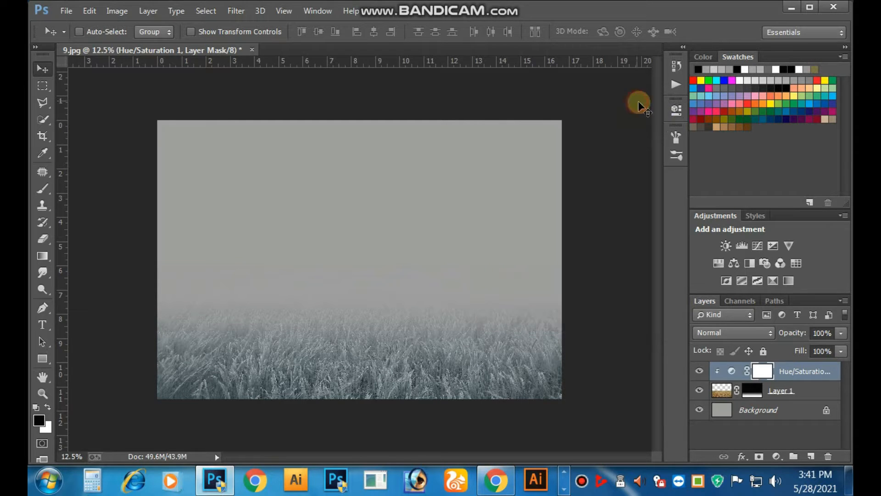
- Add a clipped Brightness/Contrast adjustment above the Hue/Saturation layer and lower its brightness to darken the field
{"action": "left_click", "coordinate": [780, 456]}
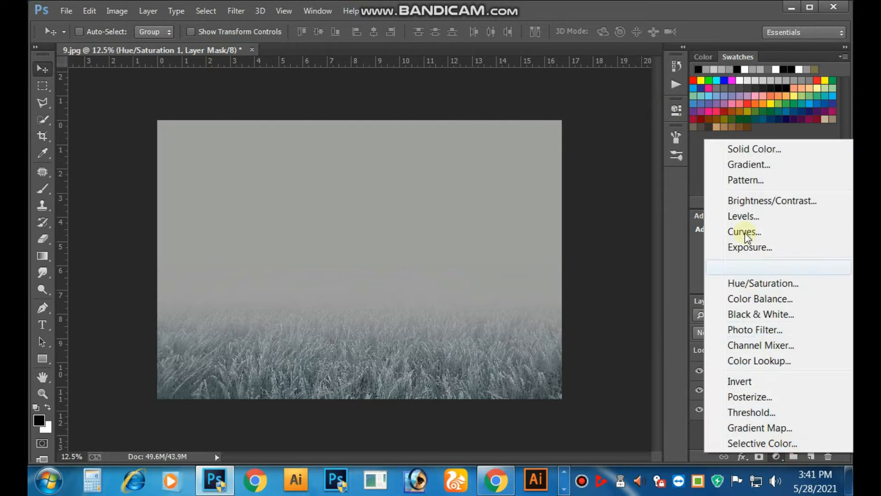
{"action": "left_click", "coordinate": [753, 199]}
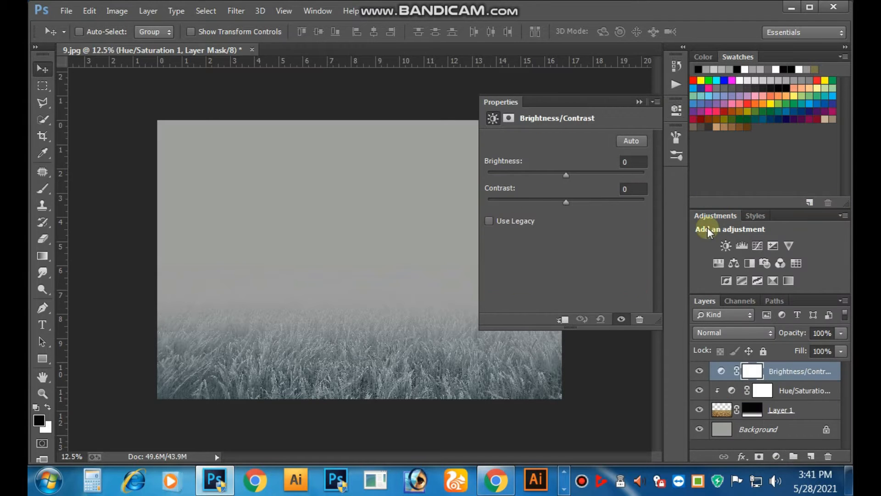
{"action": "left_click", "coordinate": [563, 319]}
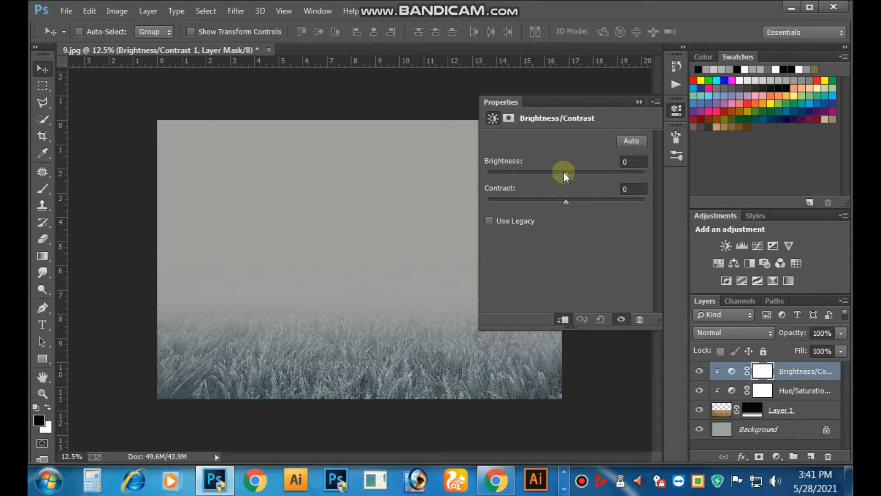
{"action": "left_click_drag", "start_coordinate": [564, 173], "coordinate": [539, 175]}
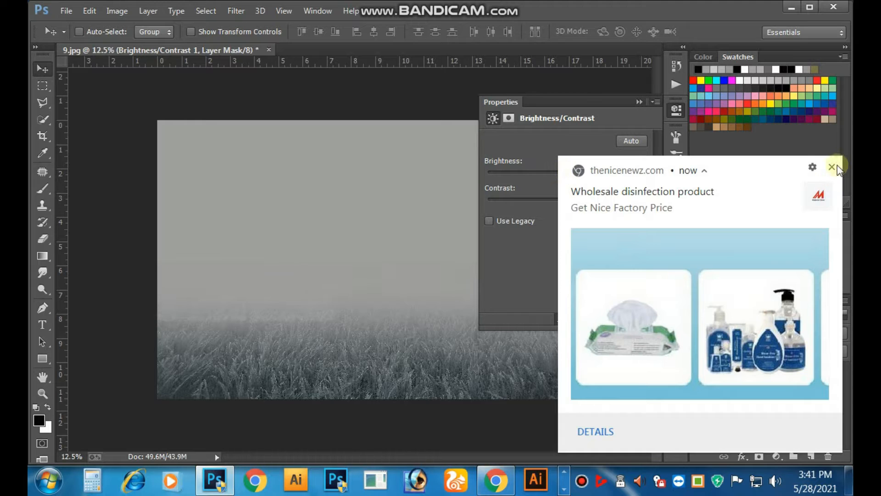
{"action": "left_click", "coordinate": [832, 167]}
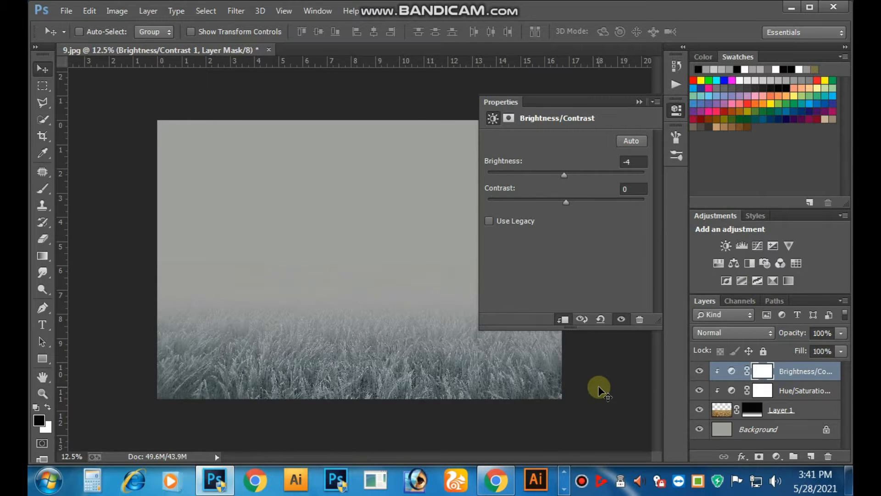
{"action": "key", "text": "F12"}
{"action": "left_click", "coordinate": [413, 192]}
{"action": "left_click_drag", "start_coordinate": [565, 175], "coordinate": [540, 175]}
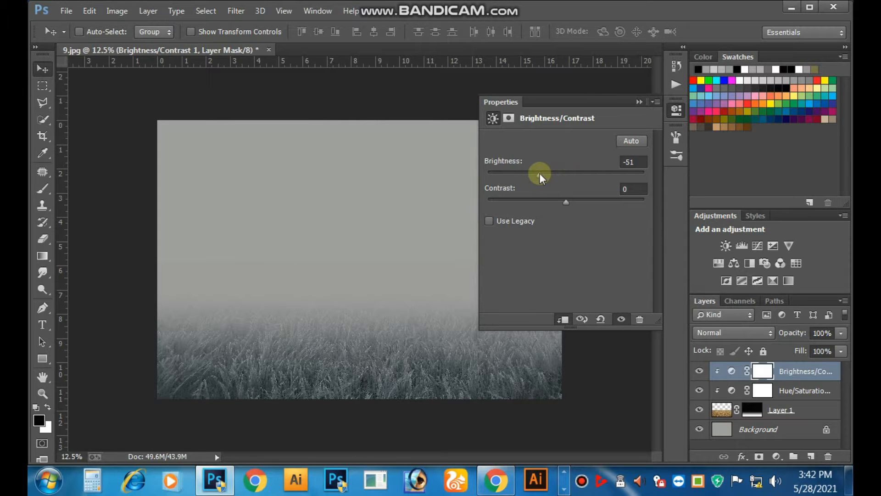
{"action": "left_click_drag", "start_coordinate": [540, 176], "coordinate": [584, 201]}
{"action": "left_click_drag", "start_coordinate": [544, 176], "coordinate": [545, 174]}
{"action": "left_click", "coordinate": [641, 101]}
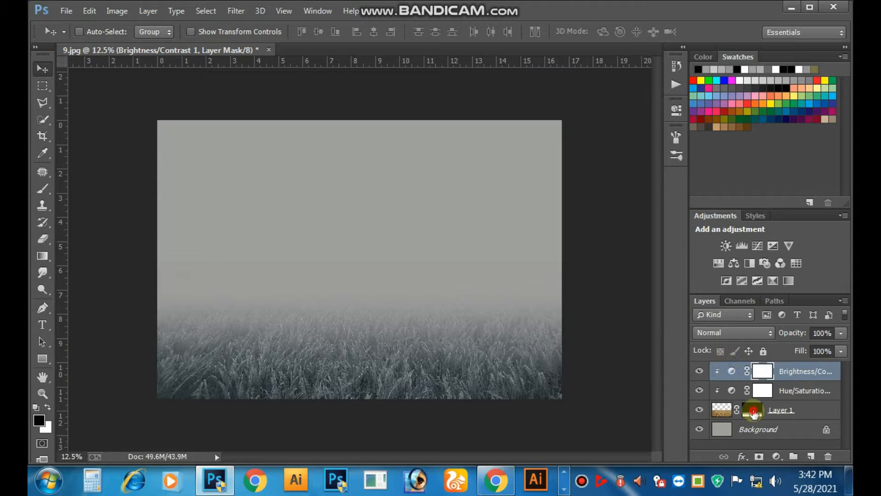
- Paint black on Layer 1's mask with a large soft brush along the horizon to hide the field's faint upper edge
{"action": "left_click", "coordinate": [755, 410]}
{"action": "left_click", "coordinate": [42, 188]}
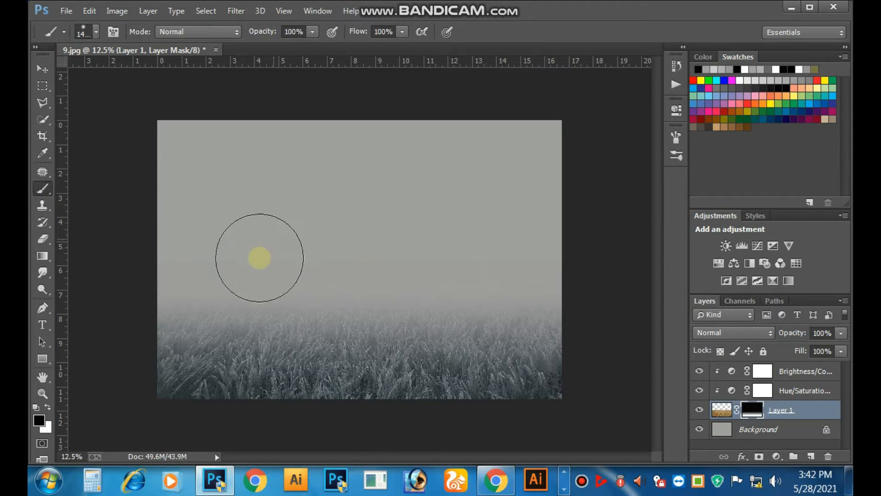
{"action": "left_click_drag", "start_coordinate": [305, 251], "coordinate": [486, 251]}
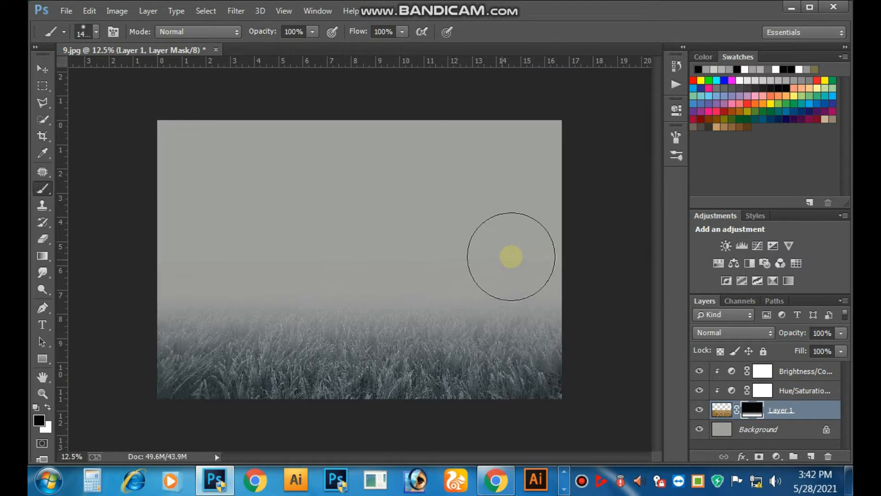
{"action": "left_click_drag", "start_coordinate": [460, 248], "coordinate": [258, 236]}
{"action": "left_click_drag", "start_coordinate": [354, 236], "coordinate": [182, 234]}
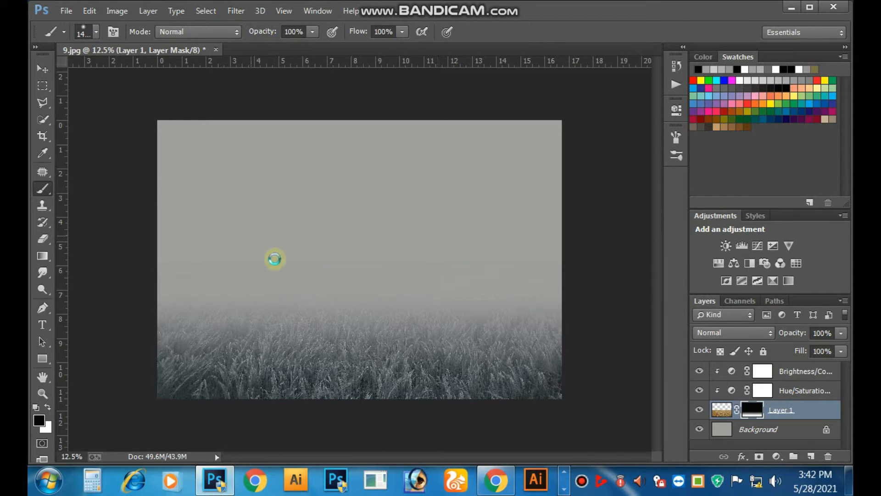
{"action": "left_click_drag", "start_coordinate": [336, 248], "coordinate": [529, 251]}
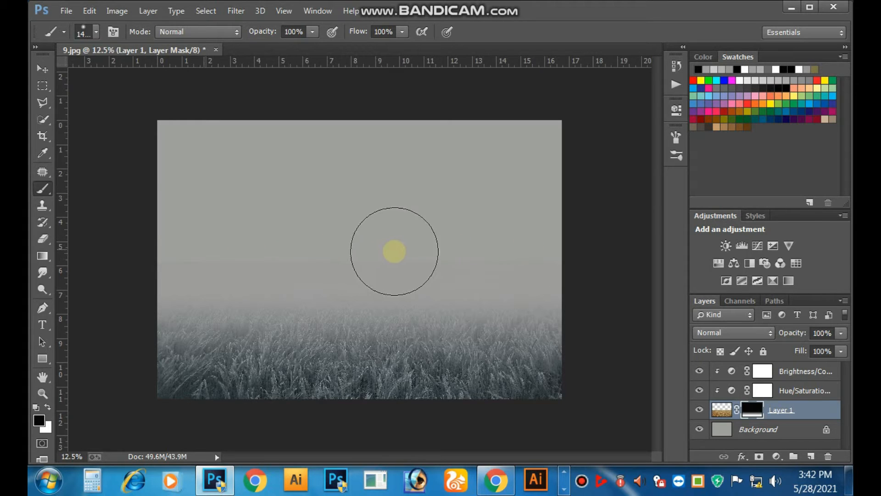
{"action": "left_click_drag", "start_coordinate": [402, 252], "coordinate": [519, 249]}
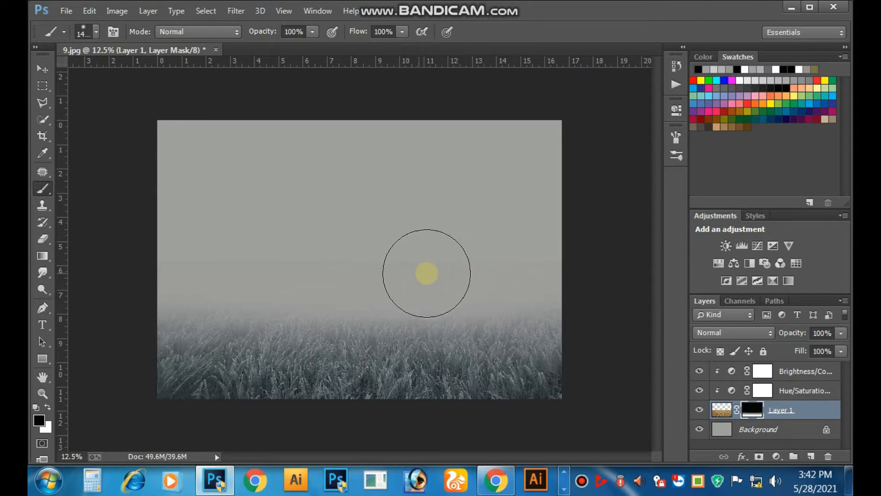
- Compare the field with and without the Hue/Saturation and Brightness/Contrast adjustments by toggling each layer's visibility
{"action": "left_click", "coordinate": [700, 391]}
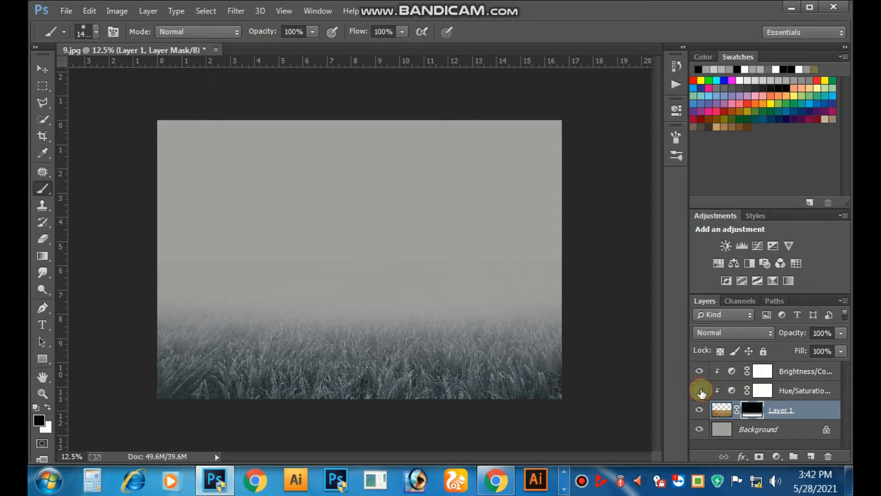
{"action": "left_click", "coordinate": [700, 390]}
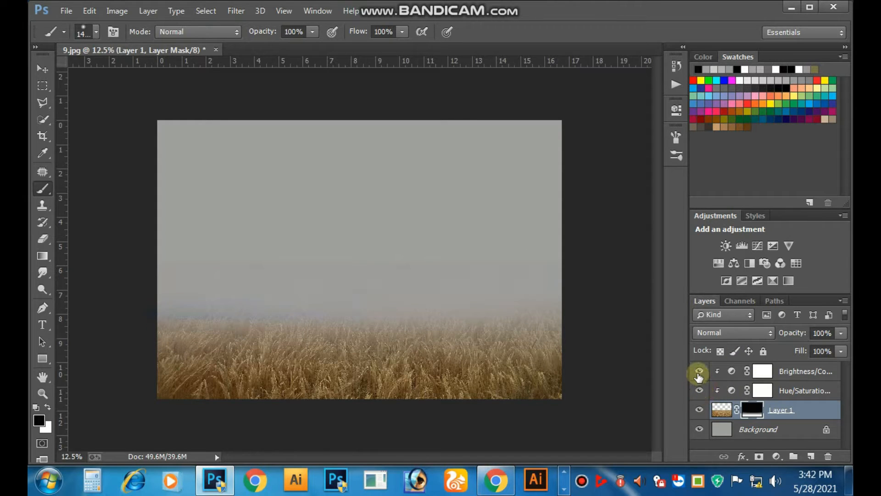
{"action": "left_click", "coordinate": [698, 375]}
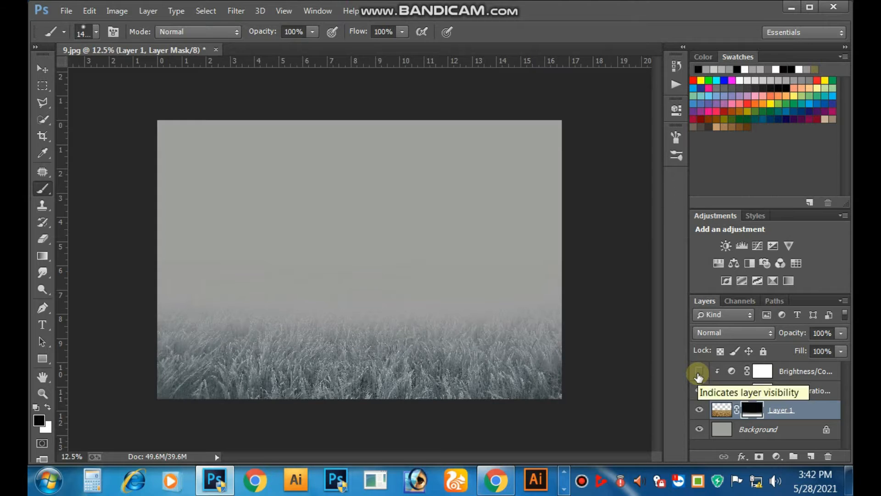
{"action": "left_click", "coordinate": [698, 374]}
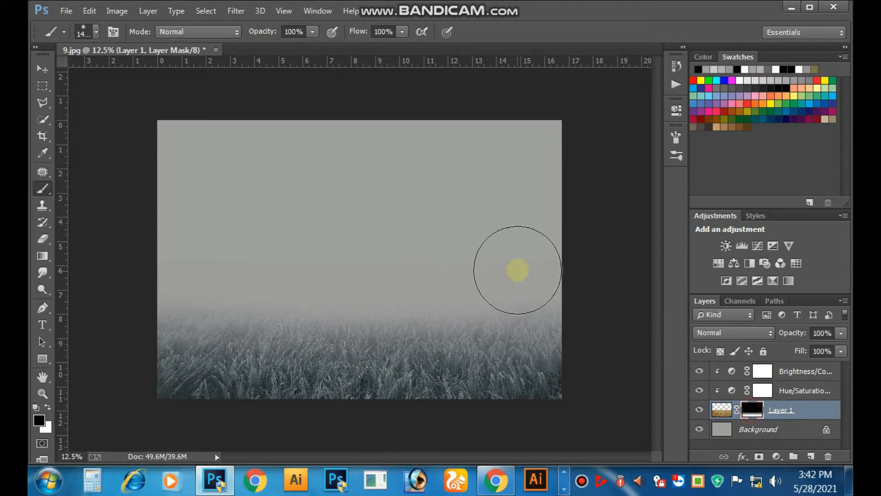
- Reduce the brush size to 600 px
{"action": "key", "text": "bracketleft"}
{"action": "key", "text": "bracketleft"}
{"action": "key", "text": "bracketleft"}
{"action": "key", "text": "bracketleft"}
{"action": "key", "text": "bracketleft"}
{"action": "key", "text": "bracketleft"}
{"action": "key", "text": "bracketleft"}
{"action": "key", "text": "bracketleft"}
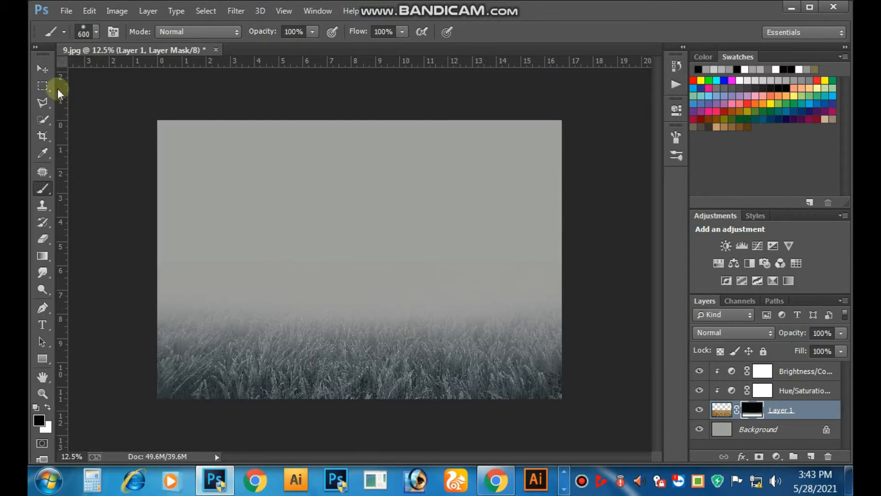
{"action": "left_click", "coordinate": [44, 85]}
{"action": "left_click_drag", "start_coordinate": [110, 221], "coordinate": [584, 279]}
{"action": "key", "text": "Delete"}
{"action": "key", "text": "ctrl+z"}
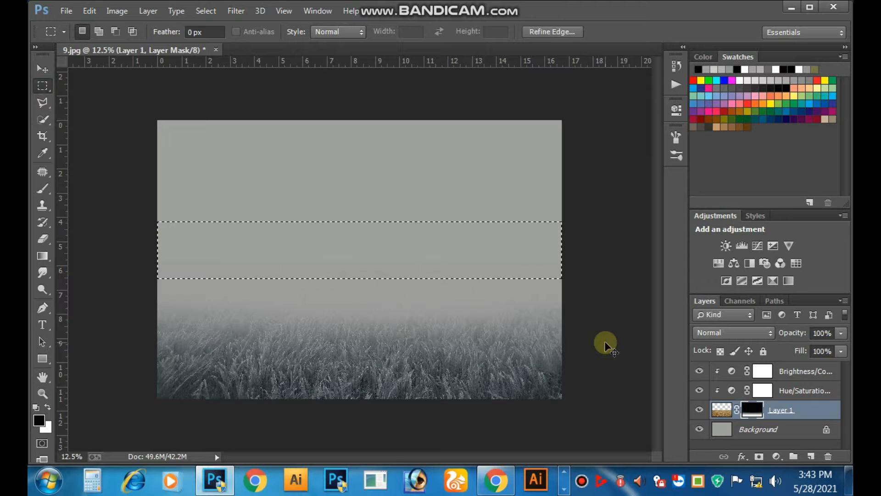
{"action": "key", "text": "ctrl+d"}
{"action": "left_click", "coordinate": [42, 69]}
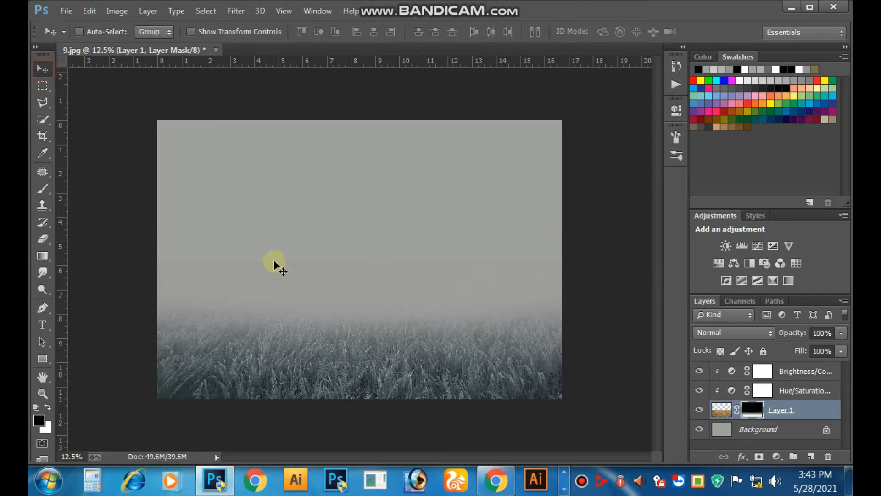
{"action": "left_click", "coordinate": [777, 456]}
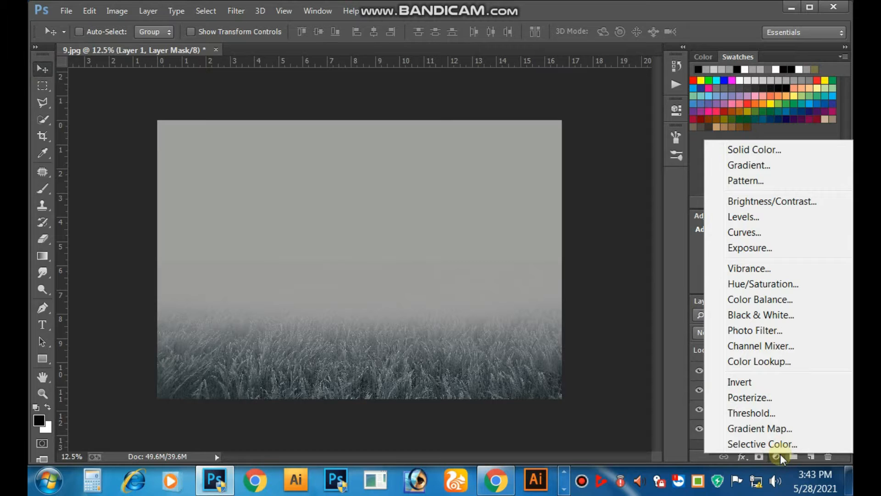
{"action": "left_click", "coordinate": [733, 150]}
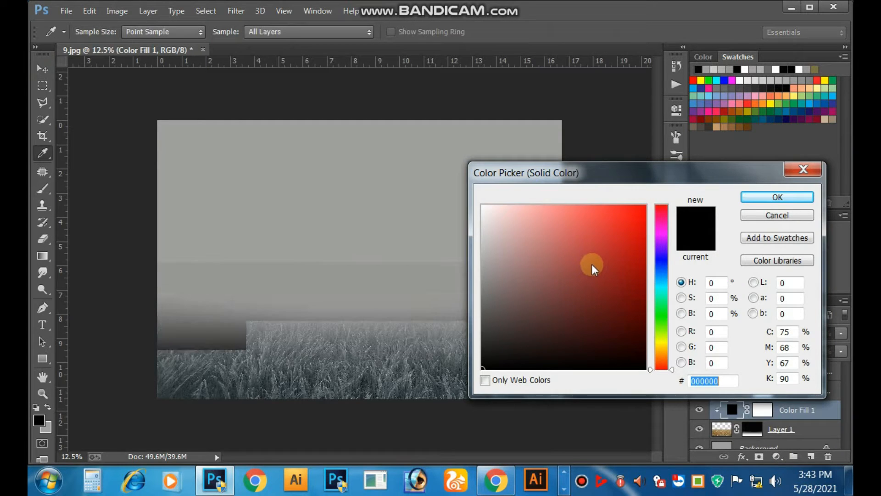
{"action": "left_click", "coordinate": [765, 215]}
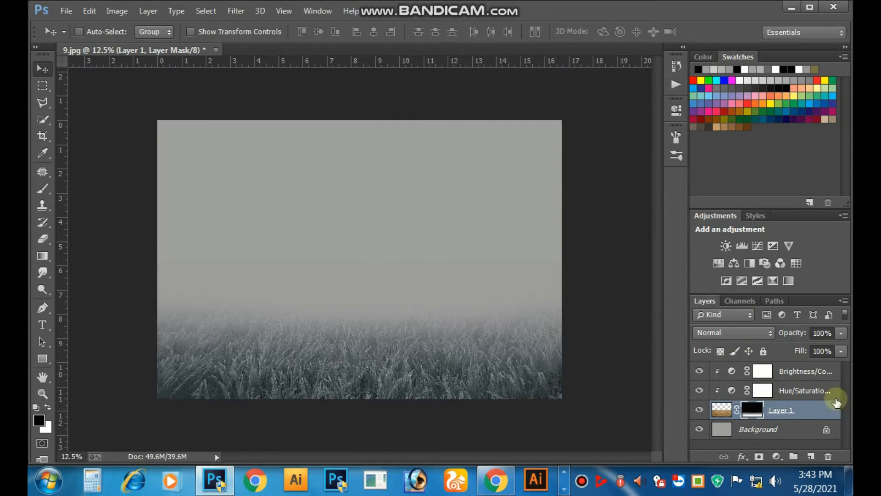
- Add a Solid Color fill layer above the Brightness/Contrast layer with CMYK values C 41, M 0, Y 4, K 0
{"action": "left_click", "coordinate": [815, 371]}
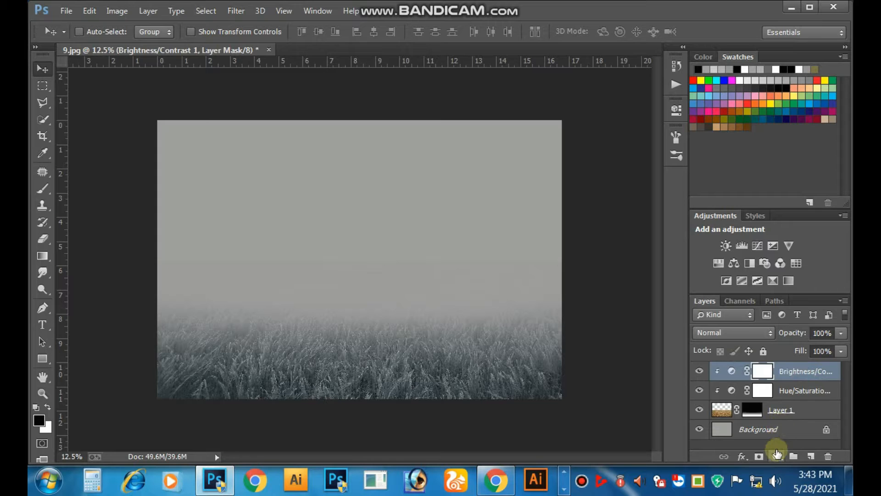
{"action": "left_click", "coordinate": [777, 454]}
{"action": "left_click", "coordinate": [730, 152]}
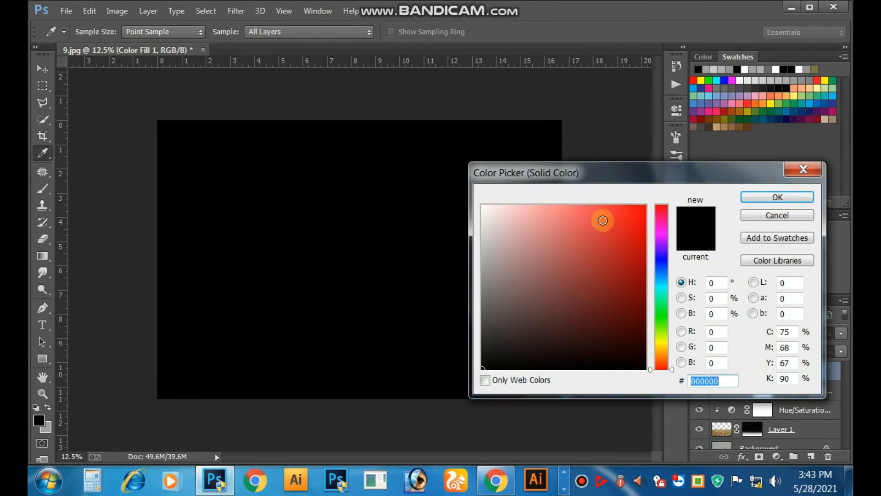
{"action": "left_click", "coordinate": [661, 280]}
{"action": "left_click_drag", "start_coordinate": [794, 334], "coordinate": [677, 342]}
{"action": "type", "text": "41"}
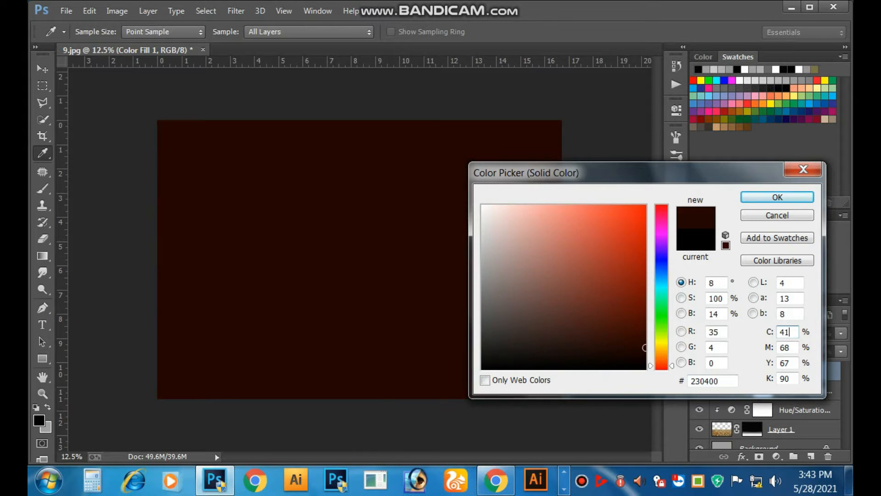
{"action": "key", "text": "Tab"}
{"action": "type", "text": "0"}
{"action": "key", "text": "Tab"}
{"action": "type", "text": "4"}
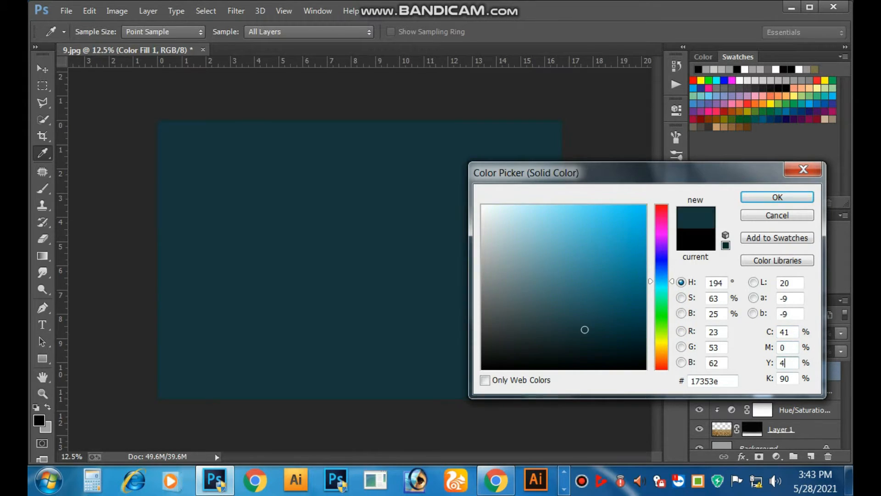
{"action": "key", "text": "Tab"}
{"action": "type", "text": "0"}
{"action": "key", "text": "Return"}
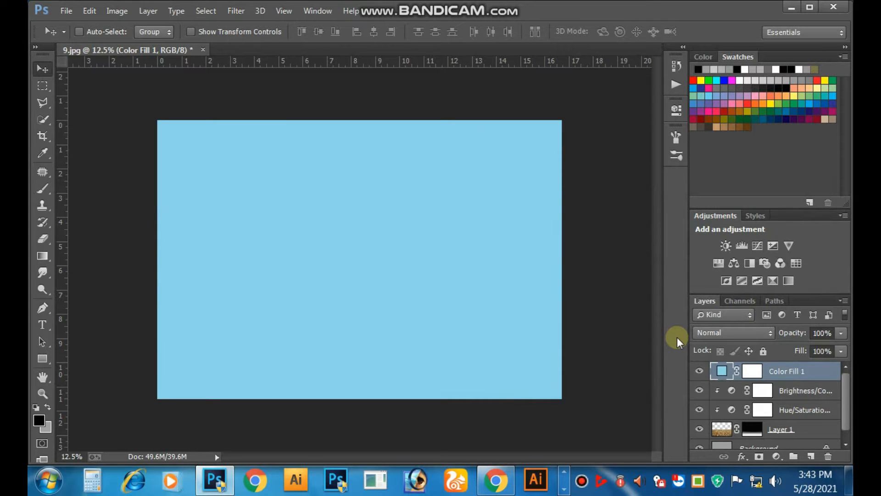
- Clip the light blue color fill to the field layer, set its blend mode to Multiply and lower its opacity to 40%
{"action": "right_click", "coordinate": [789, 370]}
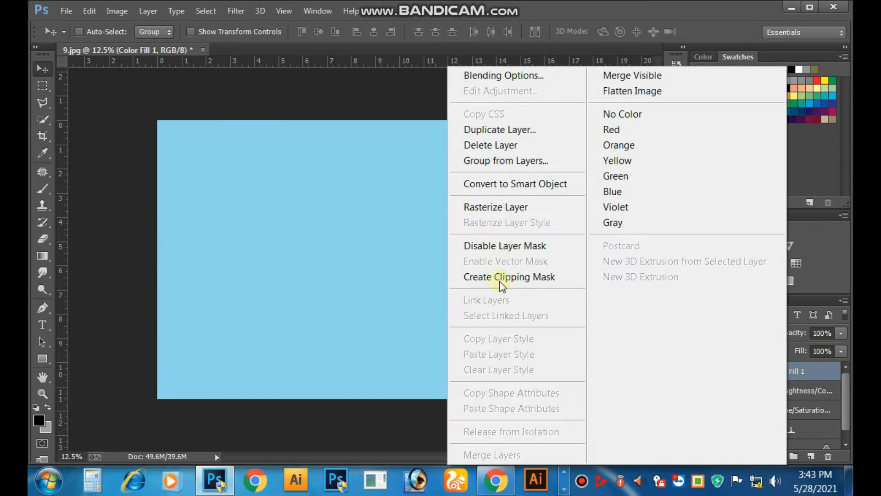
{"action": "left_click", "coordinate": [500, 282]}
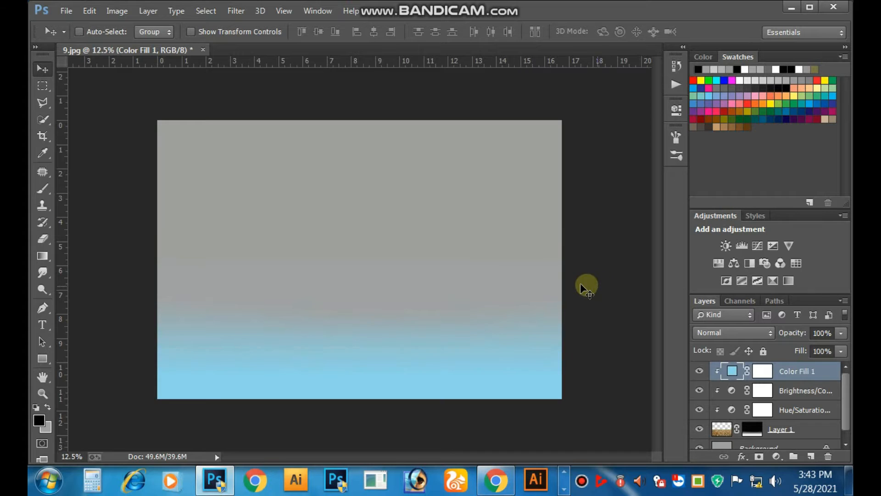
{"action": "left_click", "coordinate": [772, 332]}
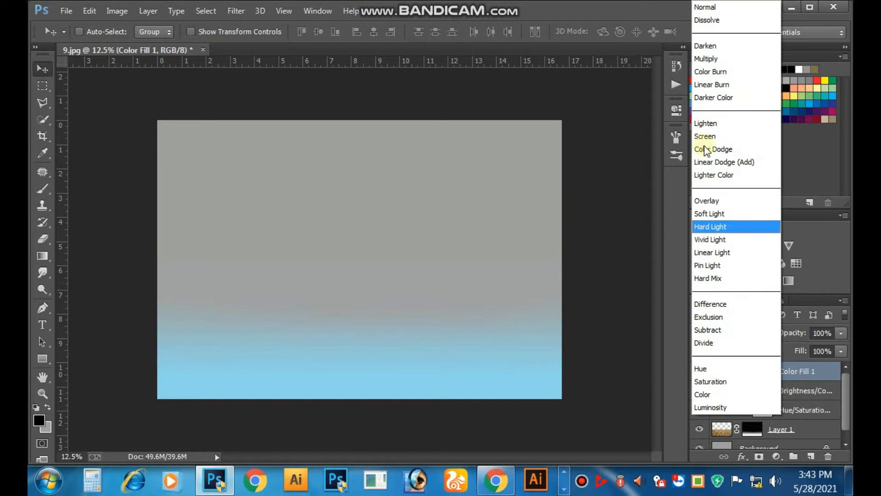
{"action": "left_click", "coordinate": [701, 57]}
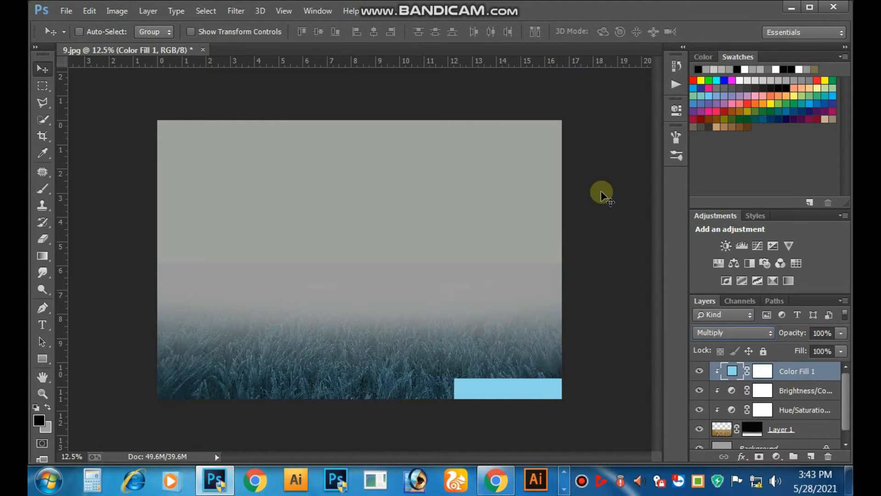
{"action": "left_click", "coordinate": [839, 334]}
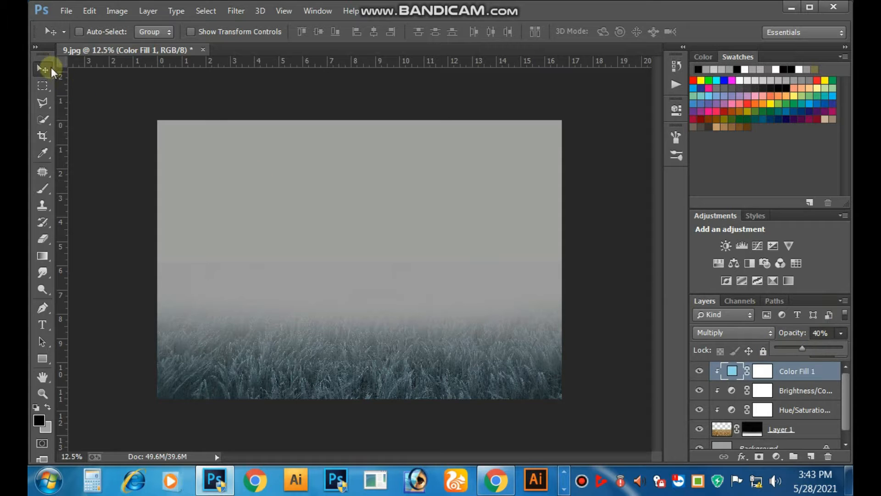
{"action": "left_click", "coordinate": [589, 261]}
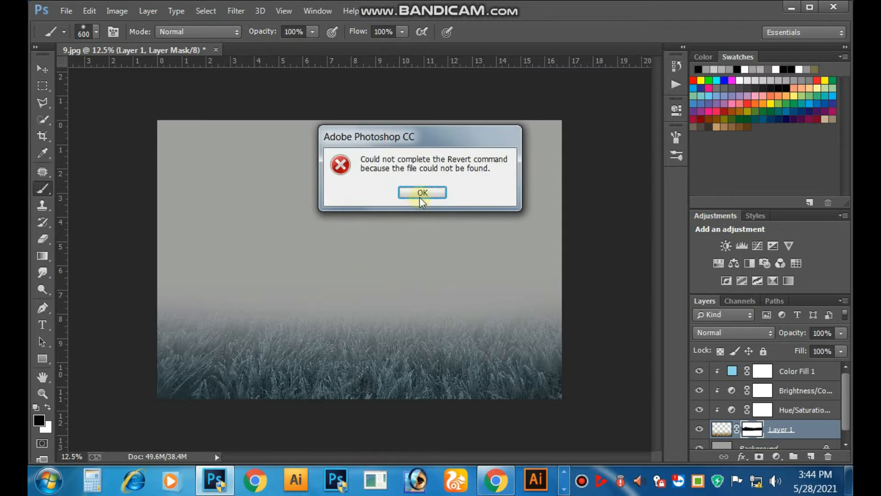
- Paint black on Layer 1's mask with a 600 px soft brush across the area above the horizon to hide the remaining hard edge
{"action": "left_click", "coordinate": [419, 193]}
{"action": "left_click", "coordinate": [432, 274]}
{"action": "mouse_move", "coordinate": [535, 274]}
{"action": "left_mouse_down"}
{"action": "mouse_move", "coordinate": [197, 244]}
{"action": "mouse_move", "coordinate": [358, 244]}
{"action": "mouse_move", "coordinate": [297, 244]}
{"action": "mouse_move", "coordinate": [417, 260]}
{"action": "mouse_move", "coordinate": [317, 258]}
{"action": "left_mouse_up"}
{"action": "left_click_drag", "start_coordinate": [326, 257], "coordinate": [528, 264]}
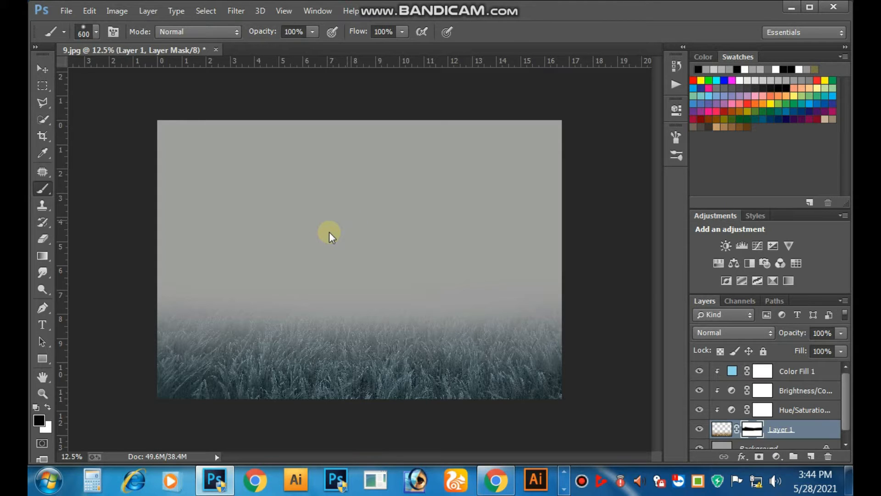
{"action": "left_click", "coordinate": [42, 69]}
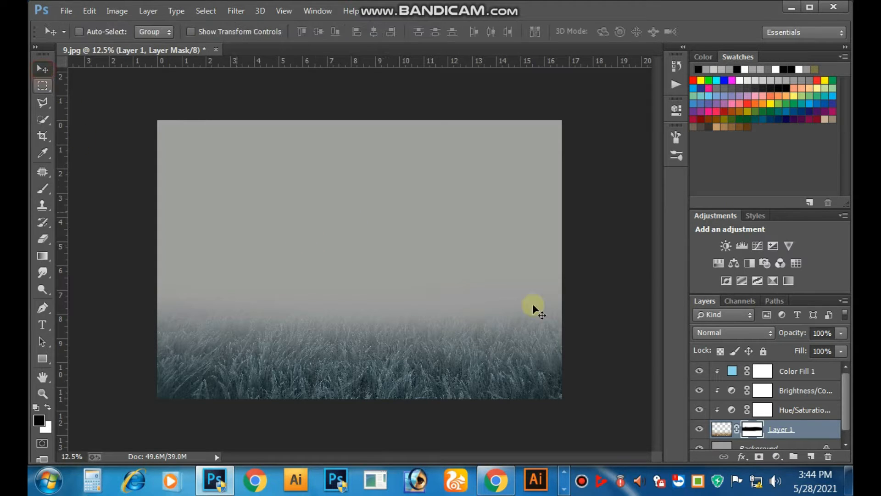
- Group Layer 1 with its Hue/Saturation, Brightness/Contrast and Color Fill layers as Group 1
{"action": "left_click", "coordinate": [794, 371]}
{"action": "left_click", "coordinate": [801, 391], "text": "shift"}
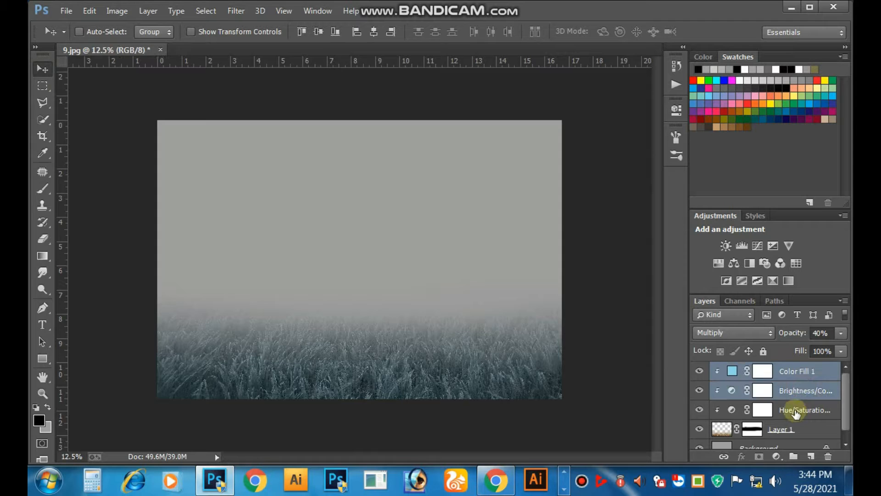
{"action": "left_click", "coordinate": [796, 413], "text": "shift"}
{"action": "left_click", "coordinate": [798, 429], "text": "shift"}
{"action": "left_click_drag", "start_coordinate": [842, 409], "coordinate": [845, 424]}
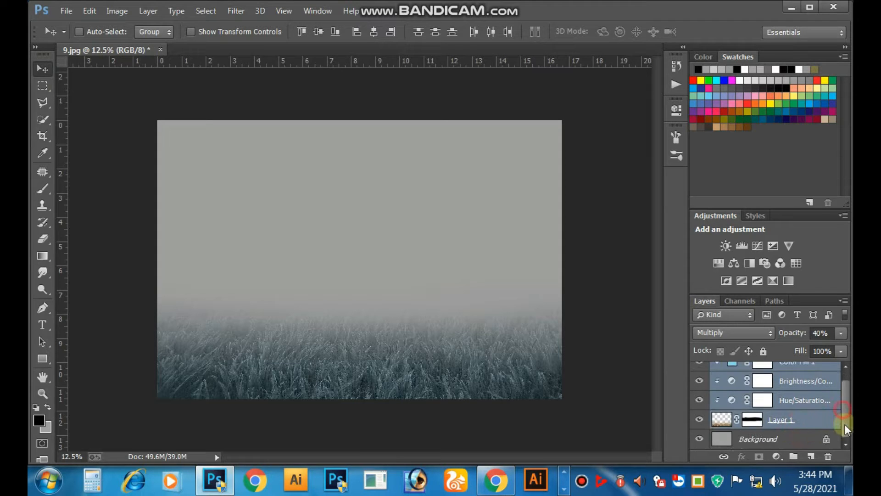
{"action": "right_click", "coordinate": [786, 387]}
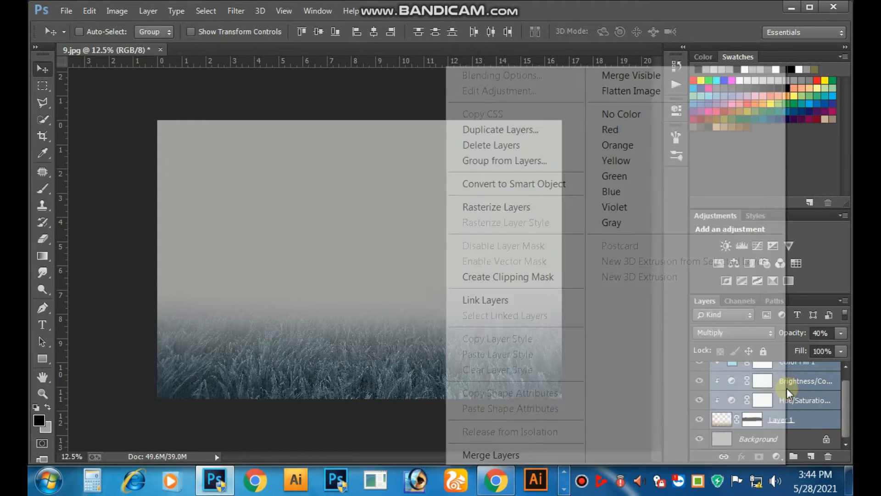
{"action": "left_click", "coordinate": [499, 162]}
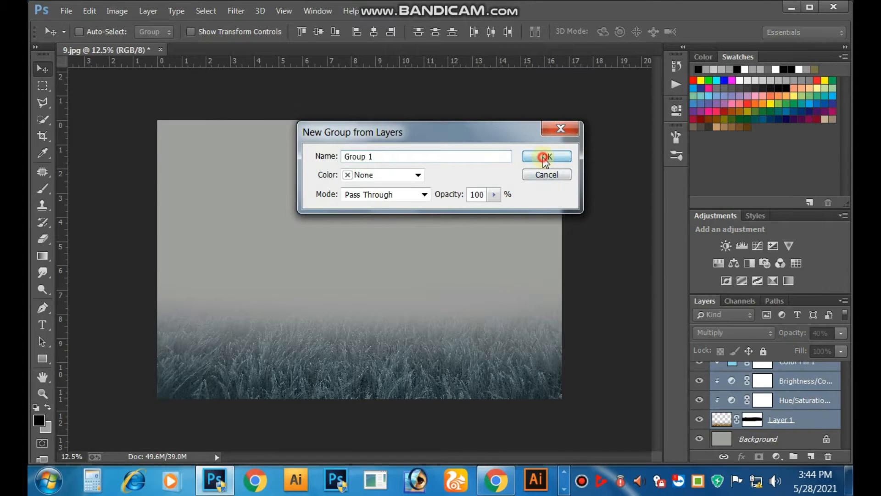
{"action": "left_click", "coordinate": [543, 155]}
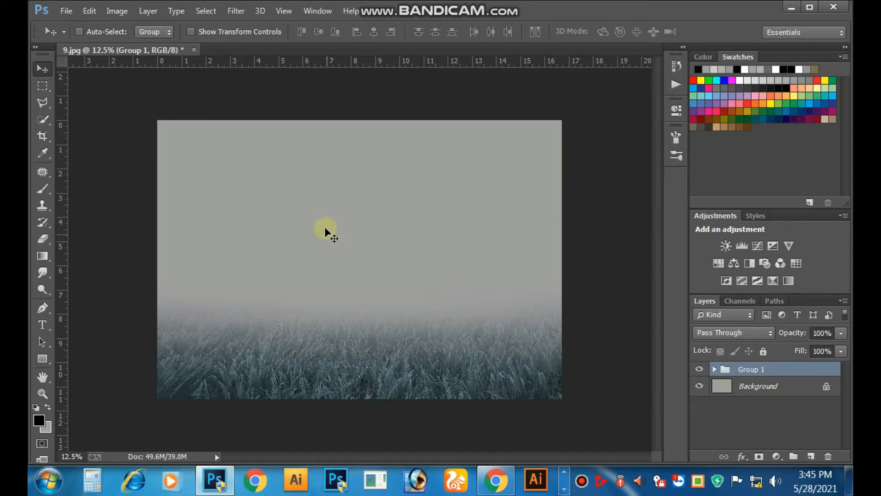
- Open the image d from the Downloads folder
{"action": "left_click", "coordinate": [64, 11]}
{"action": "left_click", "coordinate": [95, 29]}
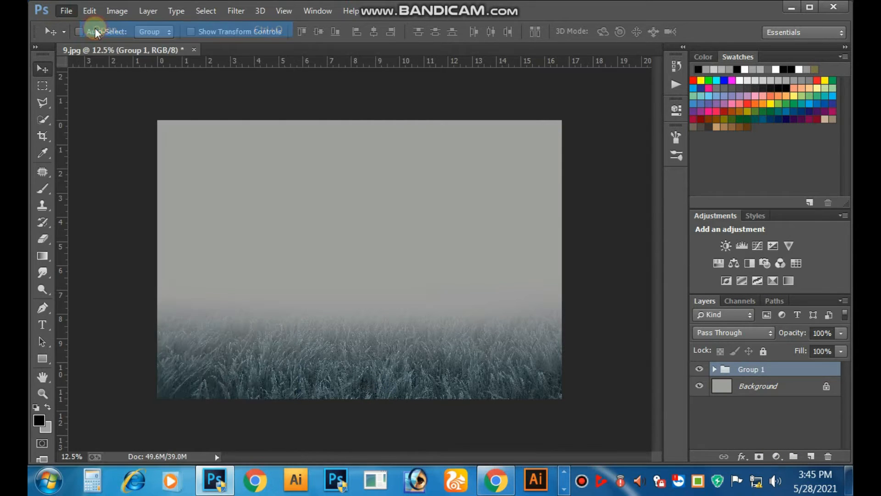
{"action": "left_click", "coordinate": [500, 160]}
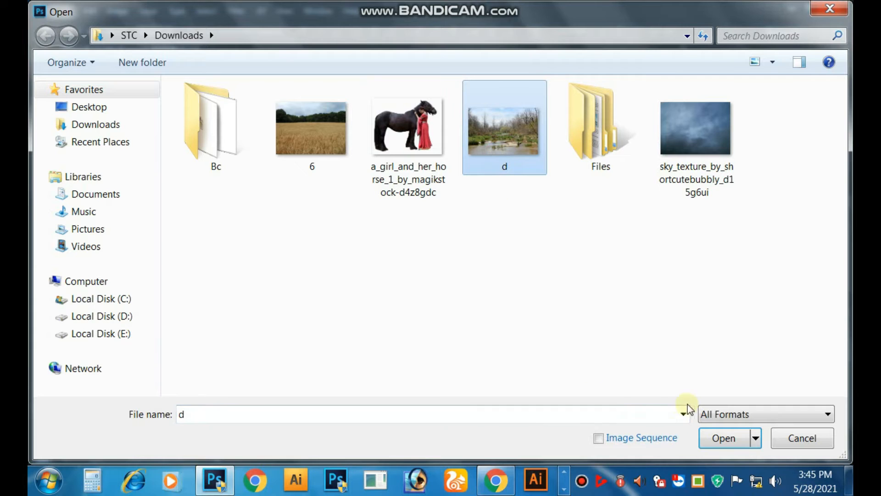
{"action": "left_click", "coordinate": [722, 437]}
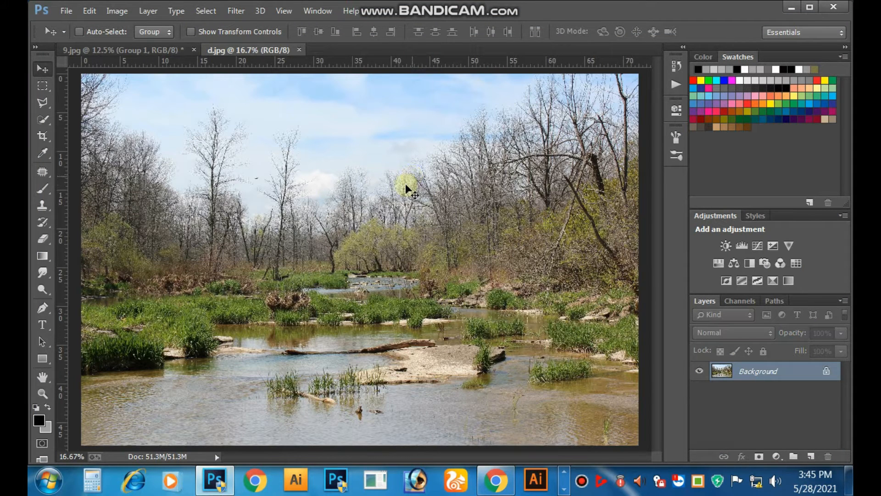
- Convert the Background of d.jpg into an editable layer, then select the whole picture with the Rectangular Marquee and cut it
{"action": "left_click", "coordinate": [45, 88]}
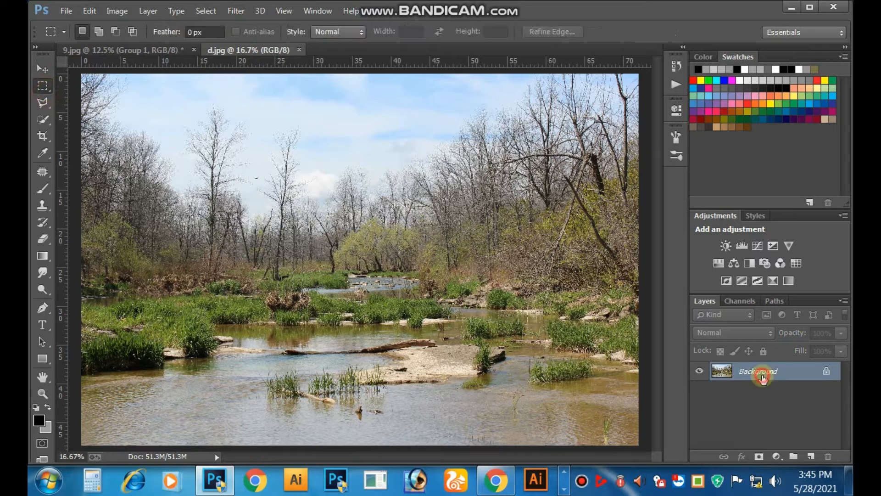
{"action": "double_click", "coordinate": [762, 374]}
{"action": "left_click", "coordinate": [542, 152]}
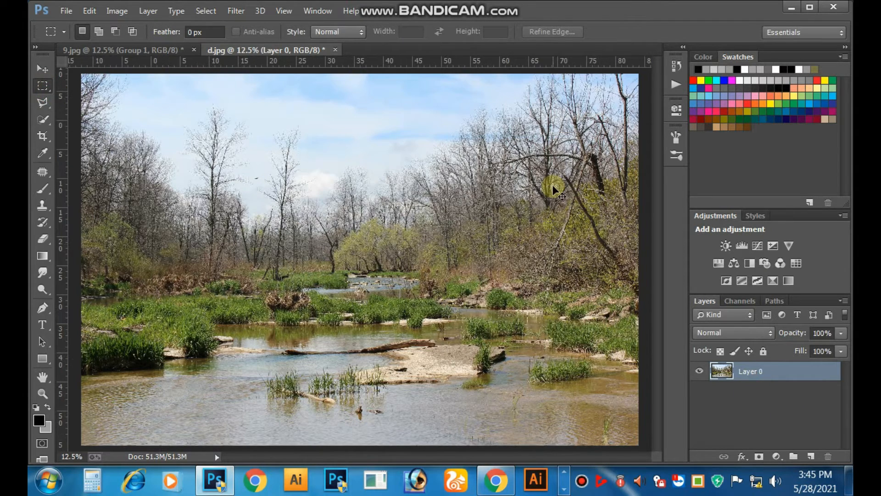
{"action": "key", "text": "ctrl+minus"}
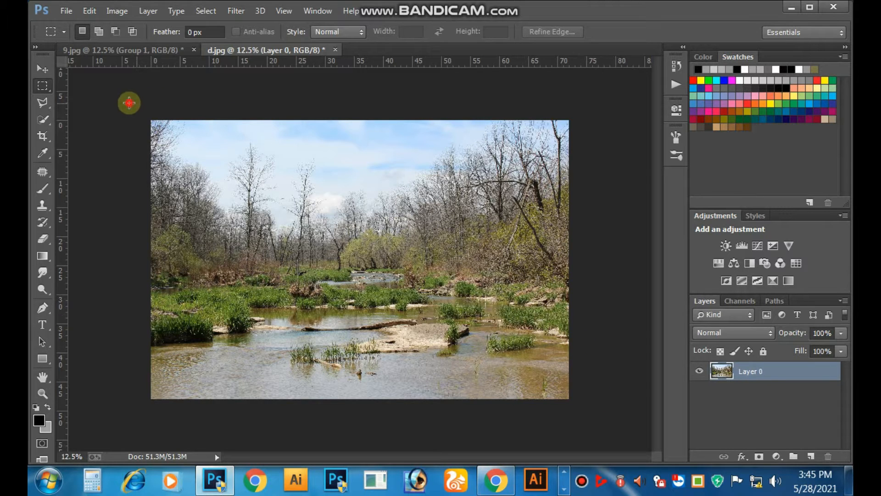
{"action": "left_click", "coordinate": [147, 113]}
{"action": "left_click_drag", "start_coordinate": [175, 134], "coordinate": [606, 394]}
{"action": "key", "text": "Delete"}
{"action": "left_click", "coordinate": [512, 284]}
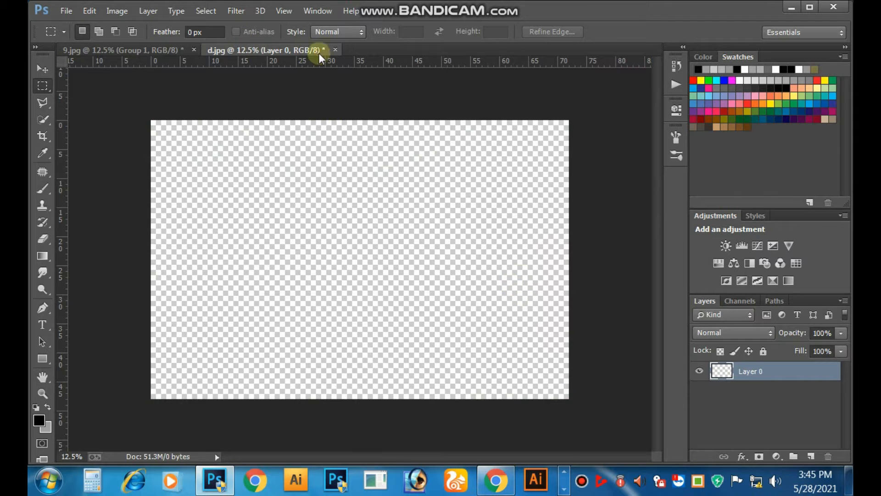
- Close d.jpg without saving and paste the cut river and trees photo into 9.jpg as a new layer above Group 1
{"action": "left_click", "coordinate": [335, 49]}
{"action": "left_click", "coordinate": [438, 190]}
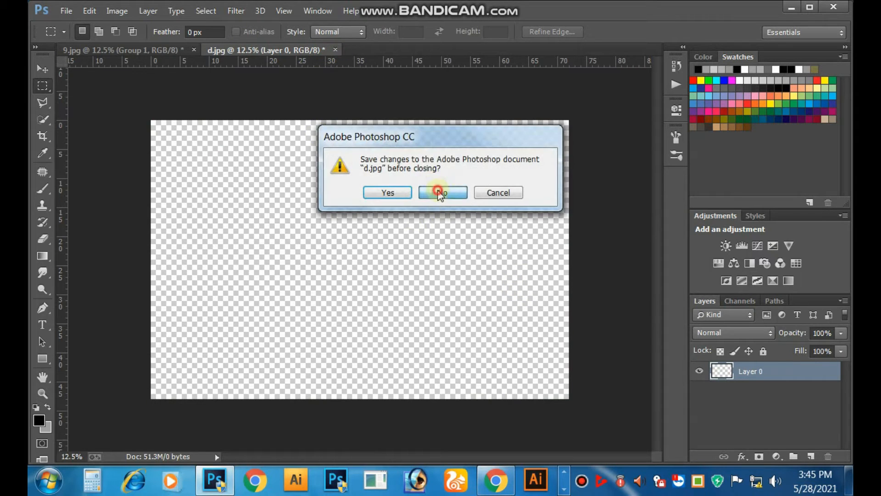
{"action": "key", "text": "ctrl+v"}
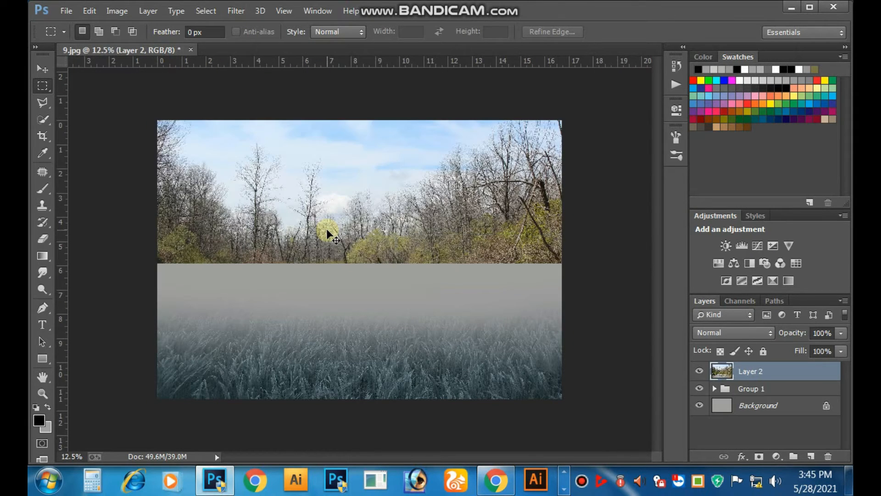
{"action": "left_click", "coordinate": [42, 69]}
- Hide the Red and Green channels and duplicate the Blue channel of the trees photo
{"action": "left_click", "coordinate": [751, 302]}
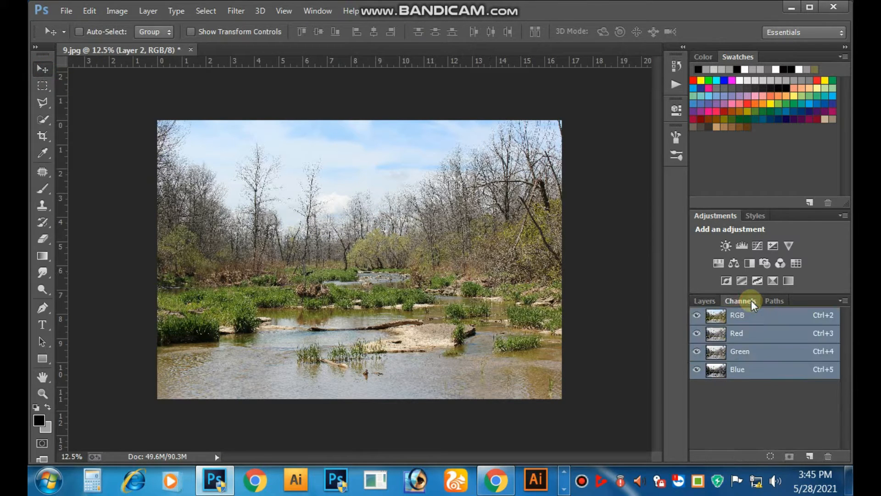
{"action": "left_click", "coordinate": [697, 334]}
{"action": "left_click", "coordinate": [696, 351]}
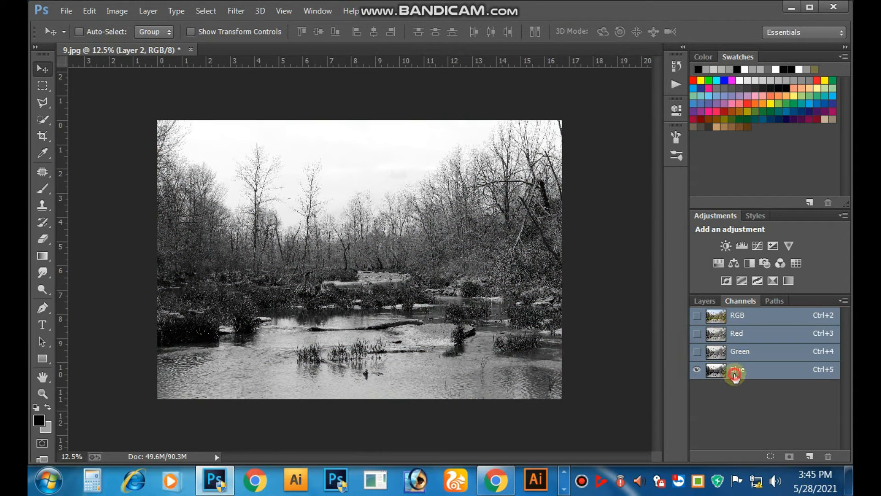
{"action": "left_click", "coordinate": [735, 375]}
{"action": "right_click", "coordinate": [748, 367]}
{"action": "left_click", "coordinate": [732, 375]}
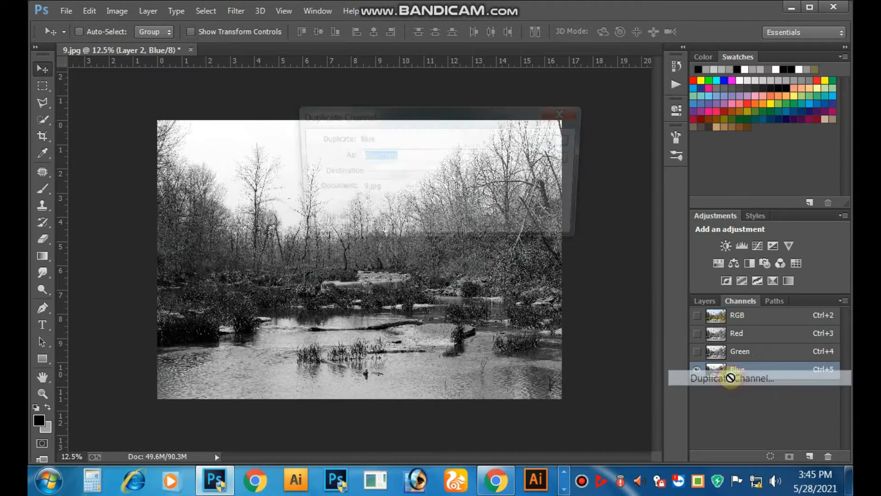
{"action": "left_click", "coordinate": [557, 141]}
- Apply Levels to the Blue copy channel with input black point 138, midtone 1.00 and white point 195
{"action": "left_click", "coordinate": [744, 389]}
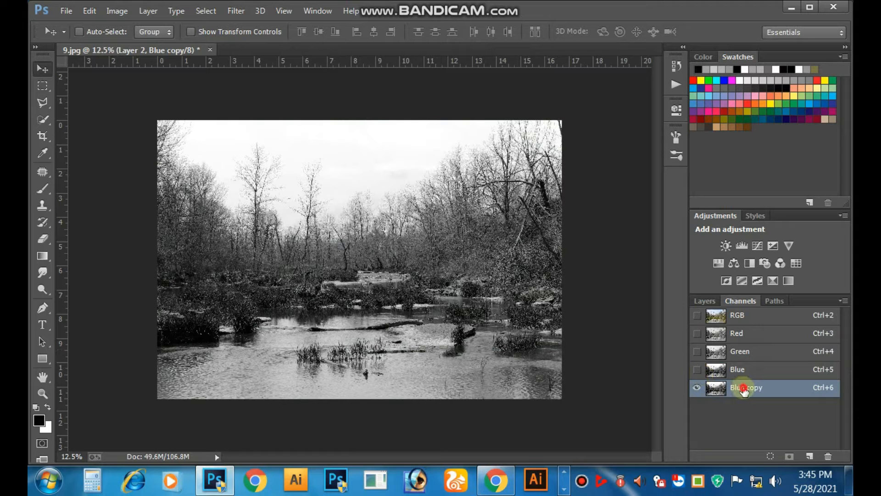
{"action": "key", "text": "ctrl+l"}
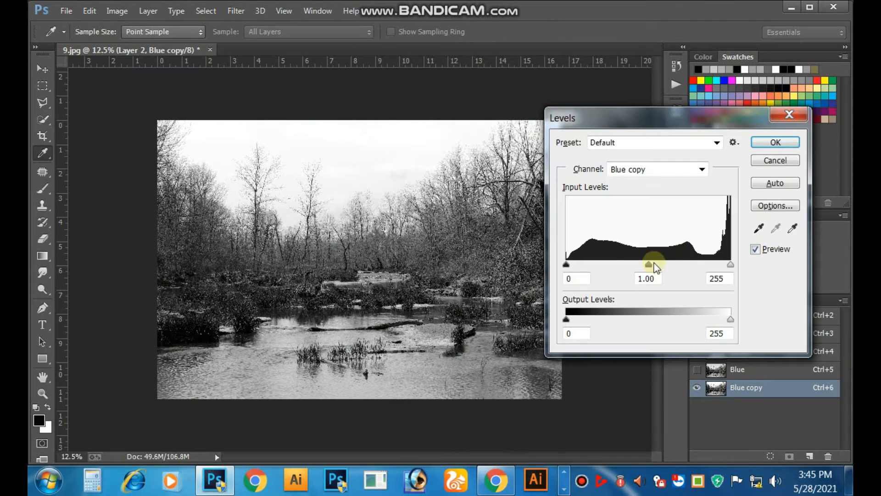
{"action": "left_click_drag", "start_coordinate": [566, 265], "coordinate": [655, 266]}
{"action": "left_click", "coordinate": [730, 266]}
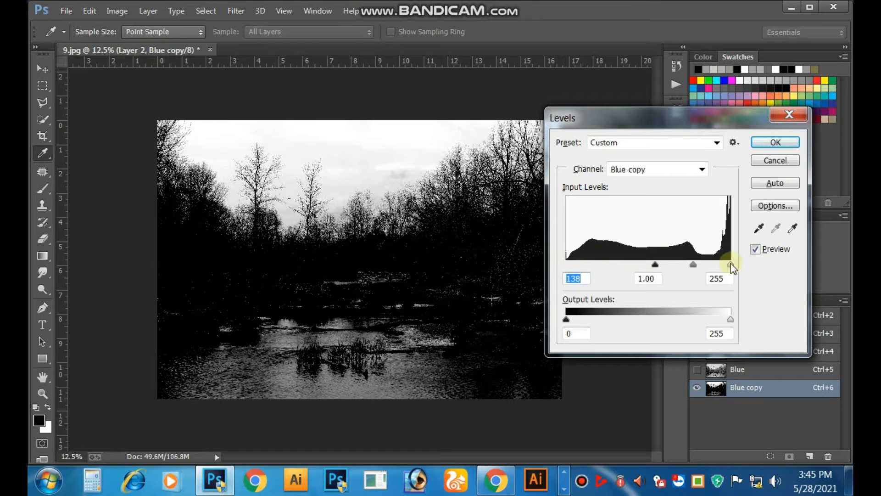
{"action": "left_click_drag", "start_coordinate": [730, 265], "coordinate": [699, 267]}
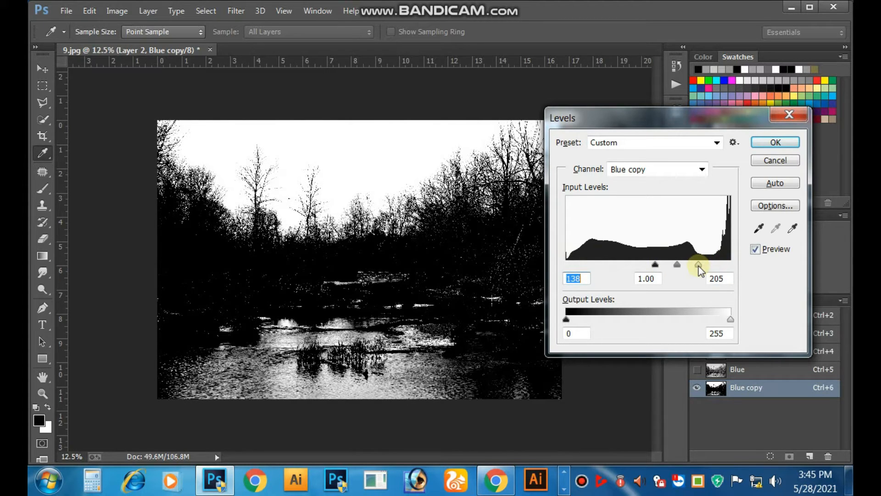
{"action": "left_click_drag", "start_coordinate": [698, 268], "coordinate": [692, 269]}
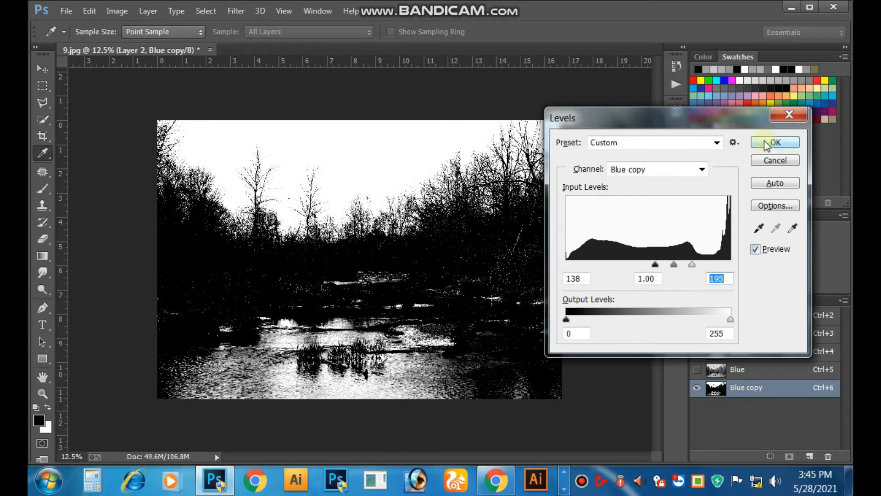
{"action": "left_click", "coordinate": [773, 142]}
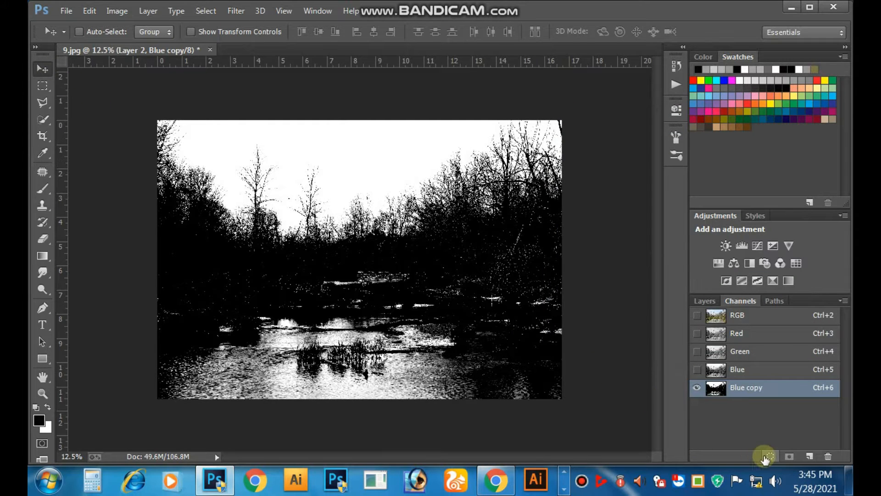
- Load the Blue copy channel as a selection, restore the RGB composite channel and return to the layer list
{"action": "left_click", "coordinate": [768, 456]}
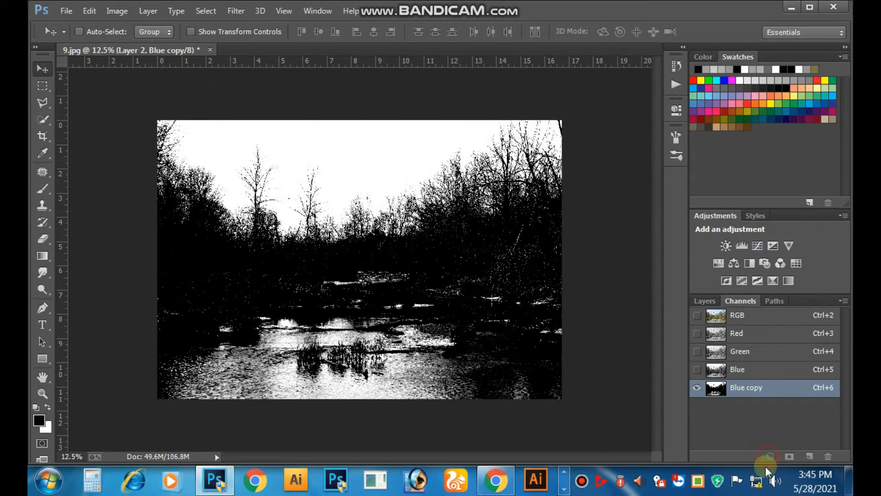
{"action": "left_click", "coordinate": [737, 369]}
{"action": "left_click", "coordinate": [738, 352]}
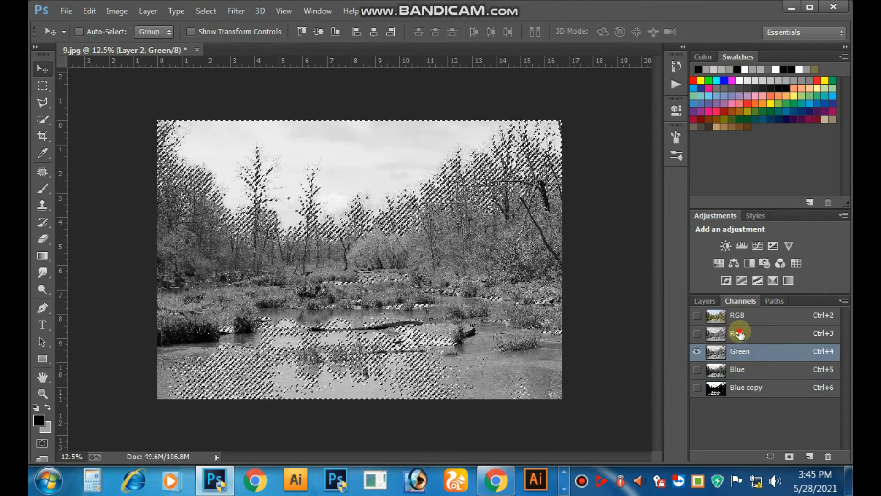
{"action": "left_click", "coordinate": [737, 334]}
{"action": "left_click", "coordinate": [739, 315]}
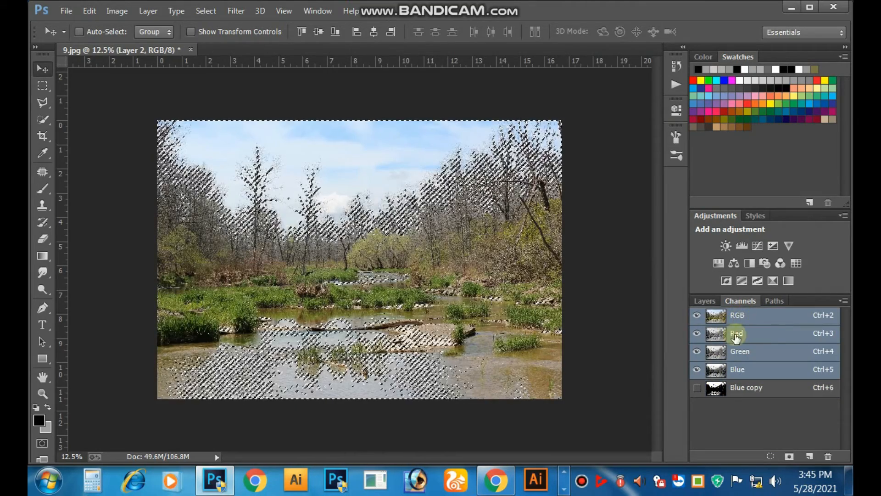
{"action": "left_click", "coordinate": [704, 300]}
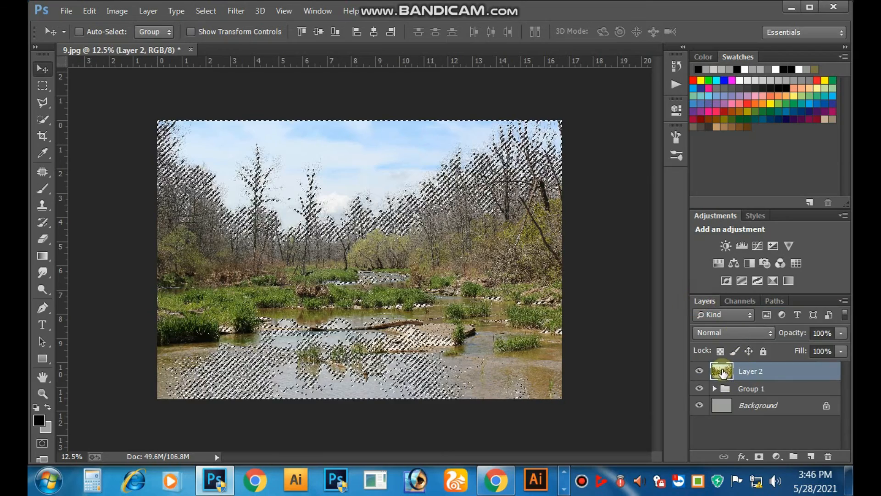
- Add a layer mask to Layer 2 from the selection and invert the mask to hide the sky
{"action": "left_click", "coordinate": [759, 456]}
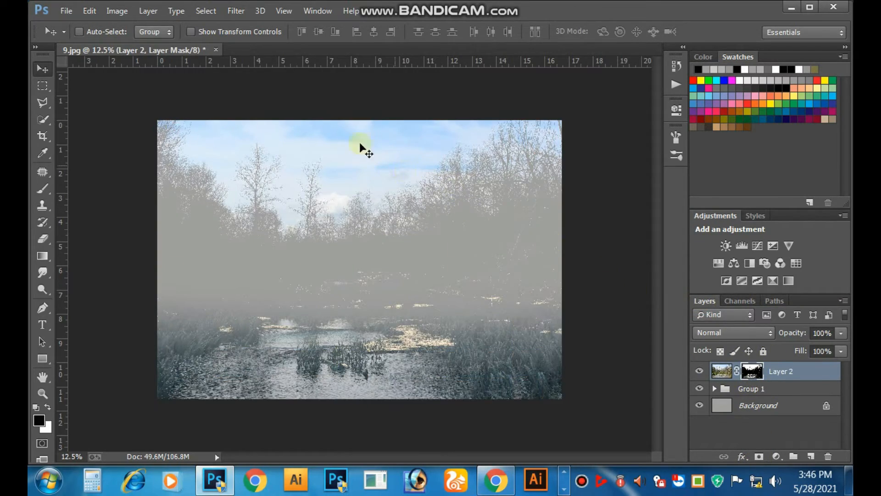
{"action": "left_click", "coordinate": [120, 12]}
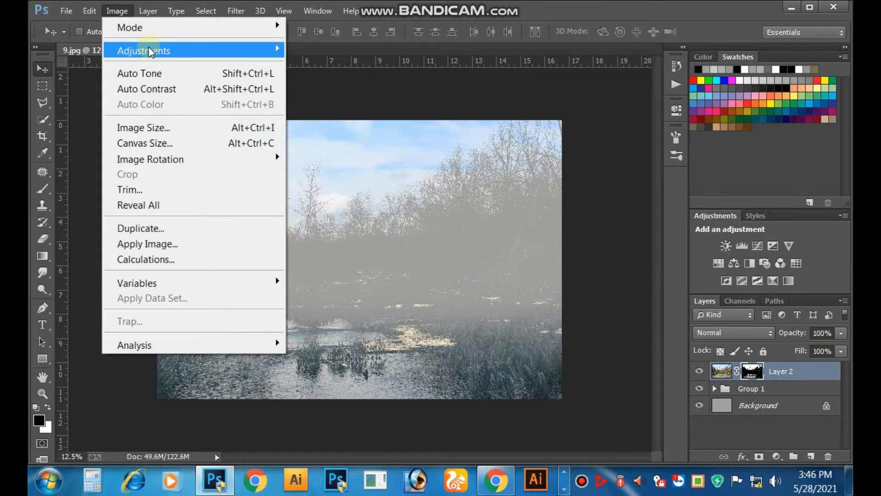
{"action": "mouse_move", "coordinate": [148, 51]}
{"action": "left_click", "coordinate": [336, 239]}
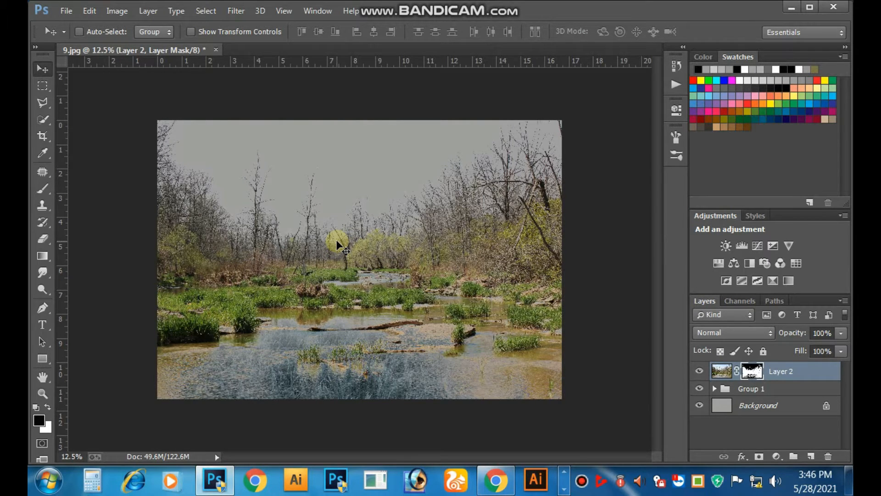
{"action": "key", "text": "F12"}
{"action": "left_click", "coordinate": [423, 192]}
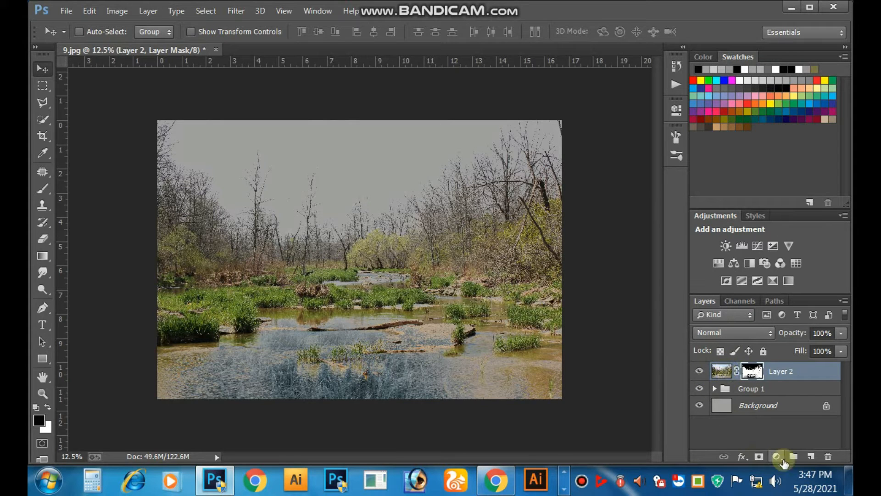
- Add a Brightness/Contrast adjustment clipped to Layer 2 and set its brightness to -150
{"action": "left_click", "coordinate": [776, 457]}
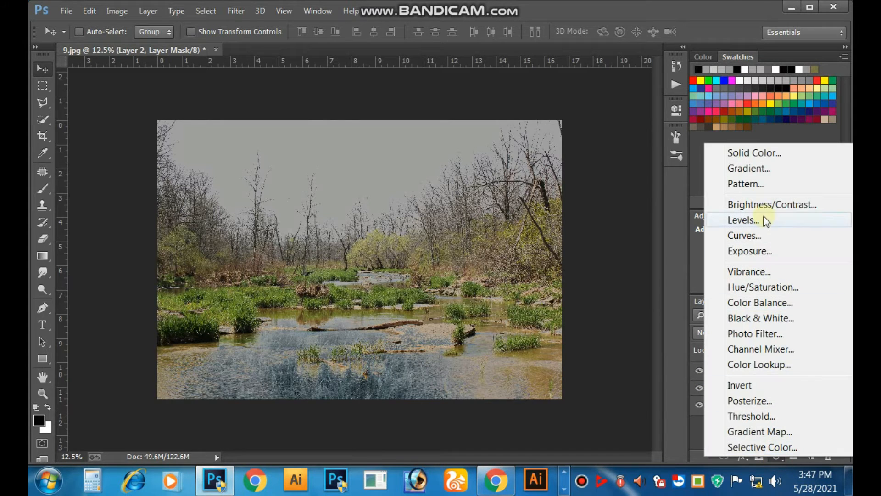
{"action": "left_click", "coordinate": [765, 204]}
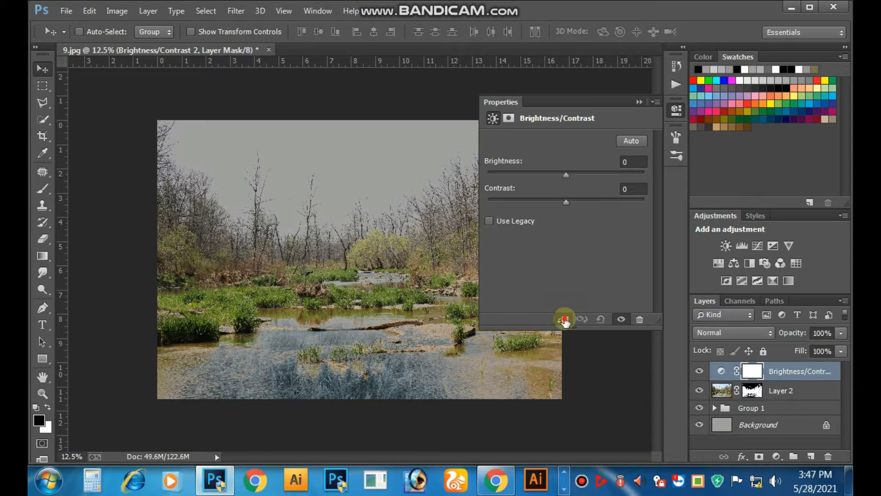
{"action": "left_click", "coordinate": [565, 320]}
{"action": "left_click_drag", "start_coordinate": [567, 175], "coordinate": [418, 172]}
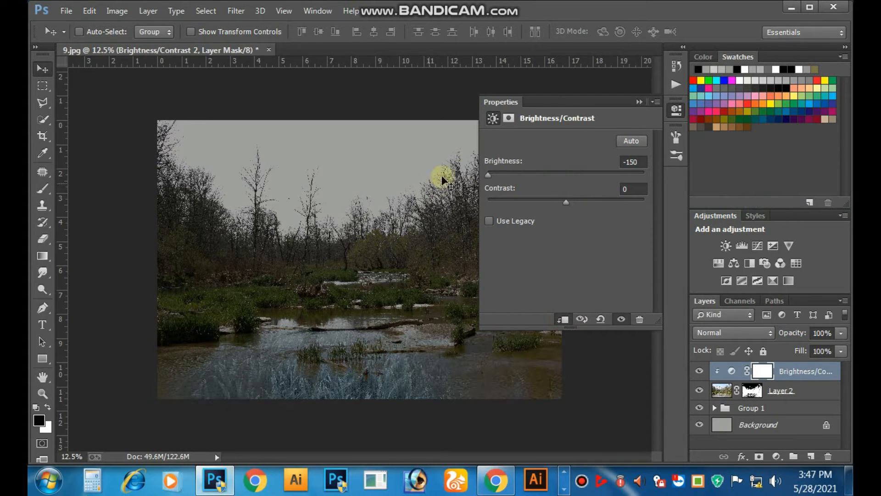
{"action": "left_click", "coordinate": [639, 100]}
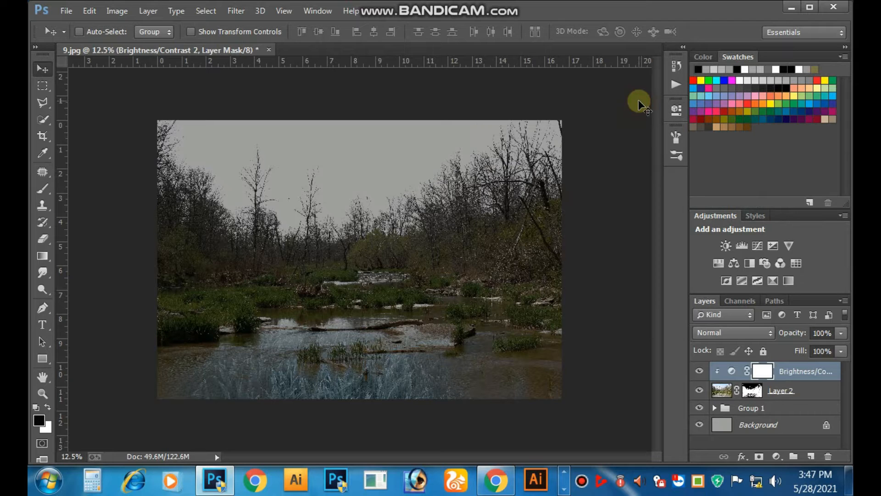
- Add a clipped Hue/Saturation adjustment above the Brightness/Contrast layer and reduce its saturation and lightness
{"action": "left_click", "coordinate": [775, 457]}
{"action": "left_click", "coordinate": [735, 290]}
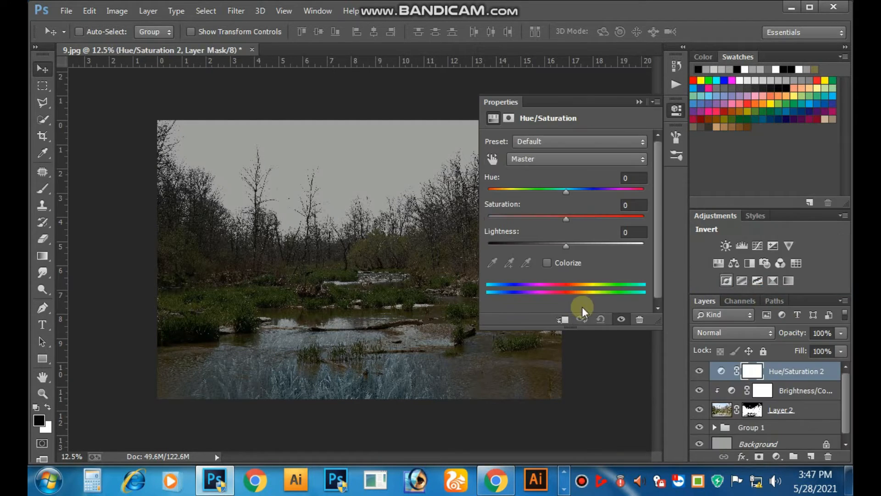
{"action": "left_click", "coordinate": [563, 319]}
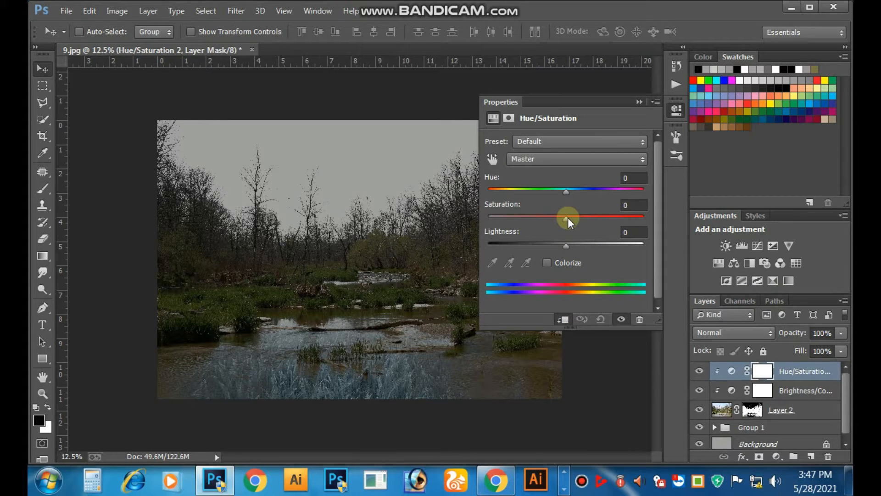
{"action": "left_click_drag", "start_coordinate": [568, 217], "coordinate": [585, 218]}
{"action": "left_click_drag", "start_coordinate": [600, 216], "coordinate": [599, 216]}
{"action": "left_click", "coordinate": [565, 250]}
{"action": "left_click_drag", "start_coordinate": [564, 245], "coordinate": [547, 247]}
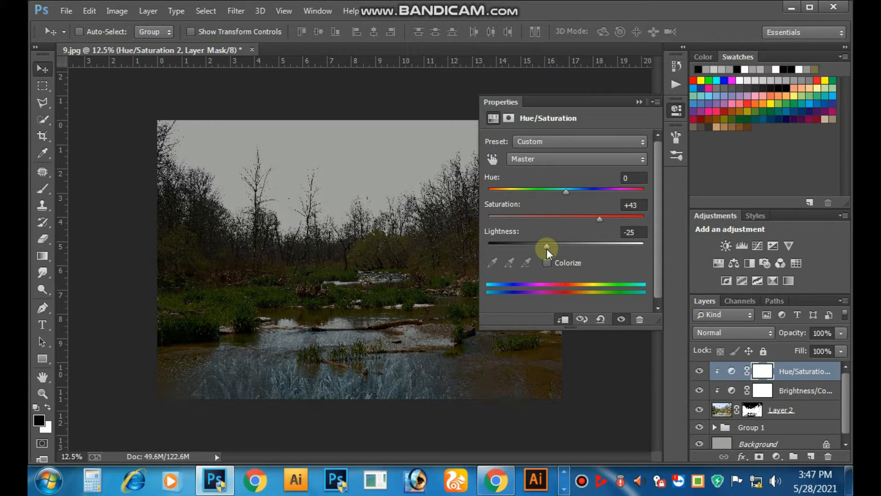
{"action": "left_click_drag", "start_coordinate": [547, 249], "coordinate": [553, 247]}
{"action": "left_click_drag", "start_coordinate": [599, 219], "coordinate": [533, 218]}
{"action": "left_click", "coordinate": [643, 102]}
- Group Layer 2 with its two adjustment layers and place the new group beneath Group 1
{"action": "left_click", "coordinate": [797, 389], "text": "shift"}
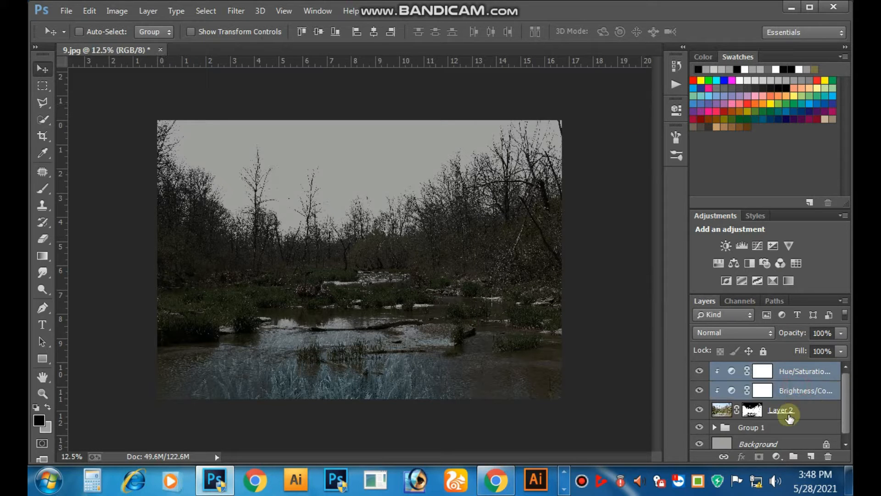
{"action": "left_click", "coordinate": [790, 418], "text": "shift"}
{"action": "right_click", "coordinate": [788, 410]}
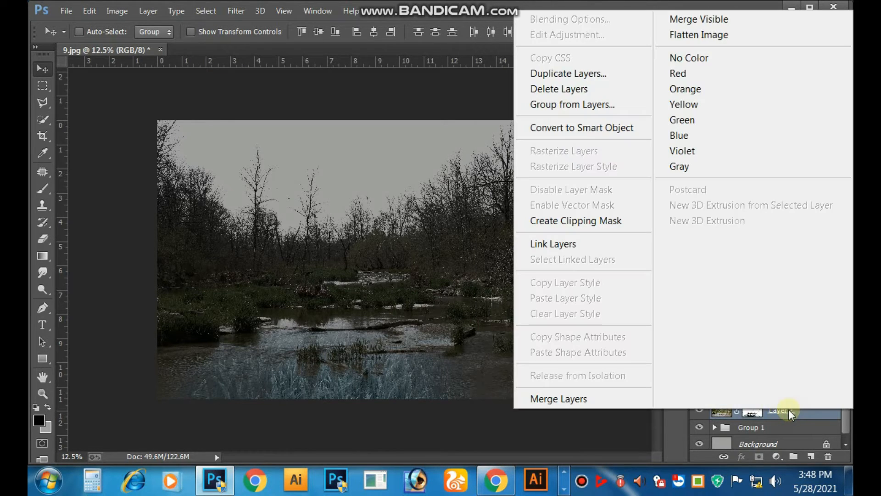
{"action": "left_click", "coordinate": [597, 104]}
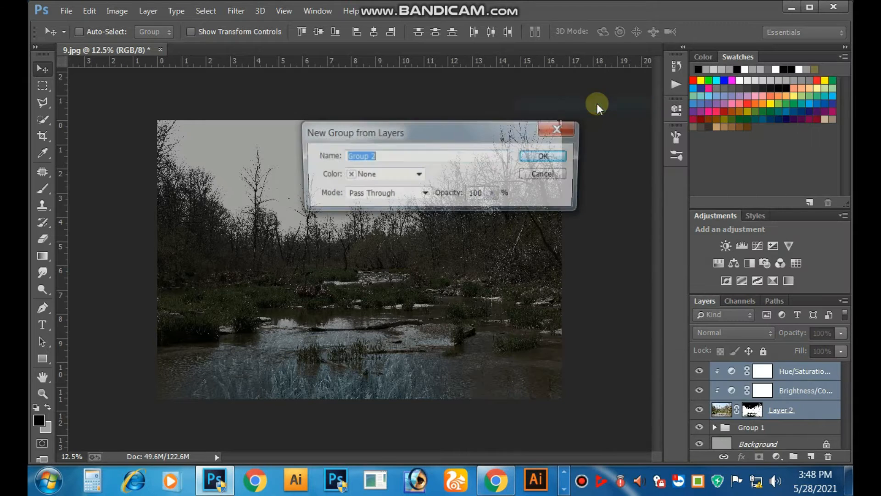
{"action": "left_click", "coordinate": [547, 158]}
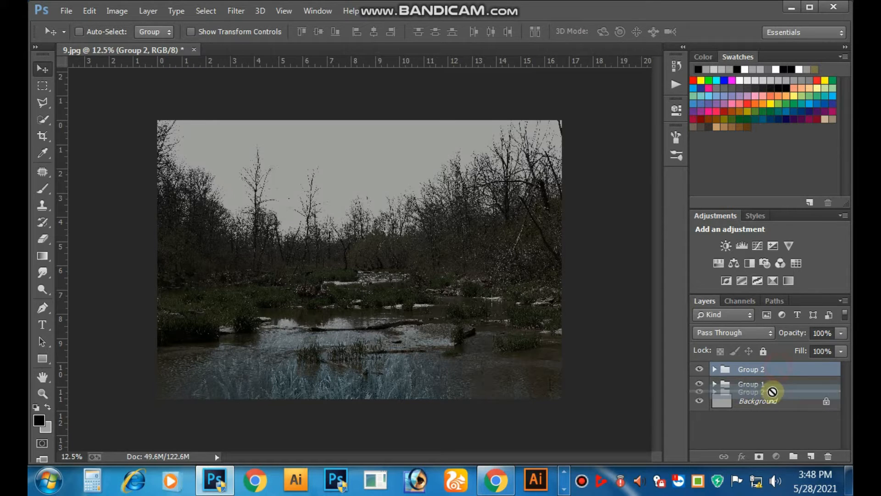
{"action": "left_click_drag", "start_coordinate": [775, 371], "coordinate": [780, 389]}
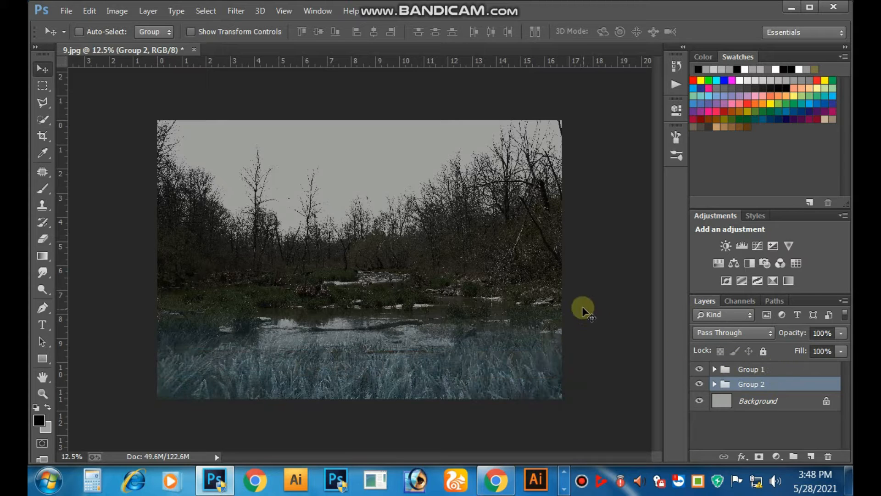
{"action": "scroll", "coordinate": [411, 248], "scroll_direction": "up", "scroll_amount": 1}
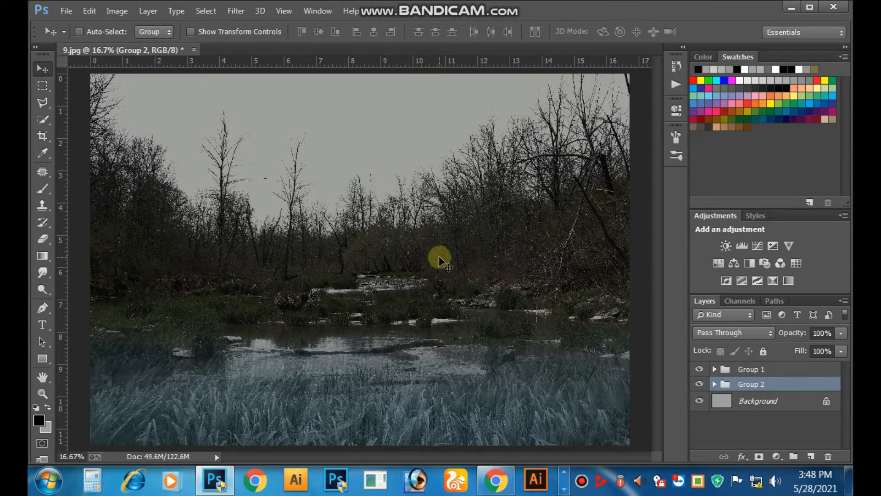
{"action": "scroll", "coordinate": [439, 256], "scroll_direction": "down", "scroll_amount": 1}
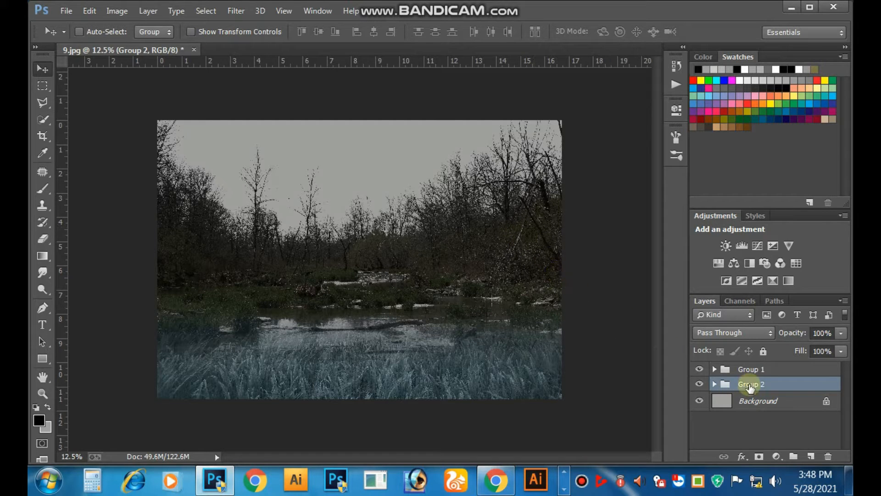
- Move the trees in Group 2 straight down until the river is hidden behind the wheat field
{"action": "left_click_drag", "start_coordinate": [536, 247], "coordinate": [537, 283]}
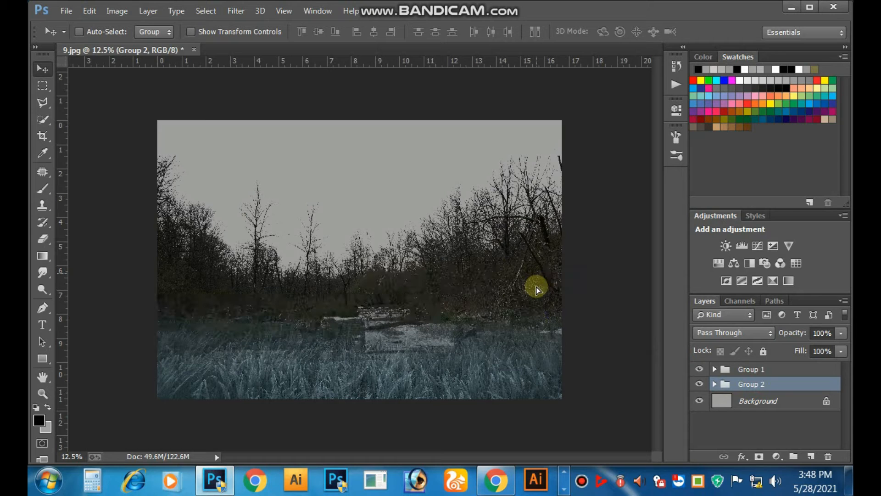
{"action": "left_click_drag", "start_coordinate": [536, 288], "coordinate": [517, 263]}
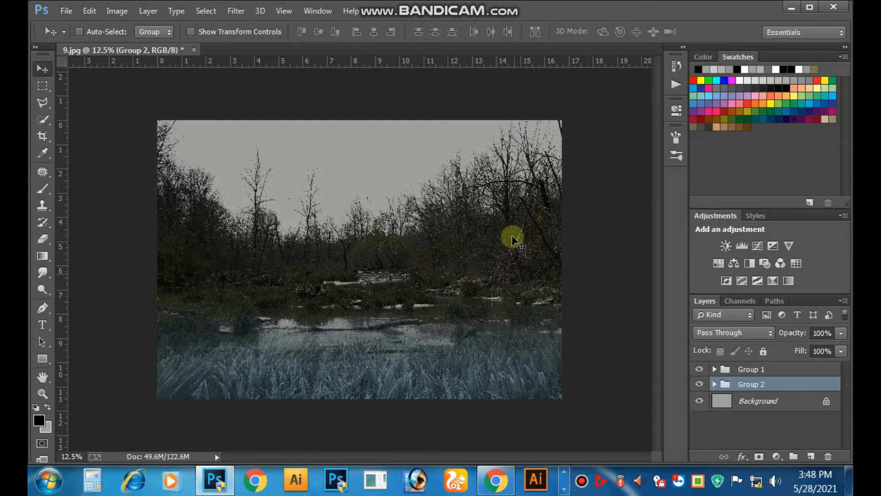
{"action": "left_click_drag", "start_coordinate": [513, 219], "coordinate": [513, 301]}
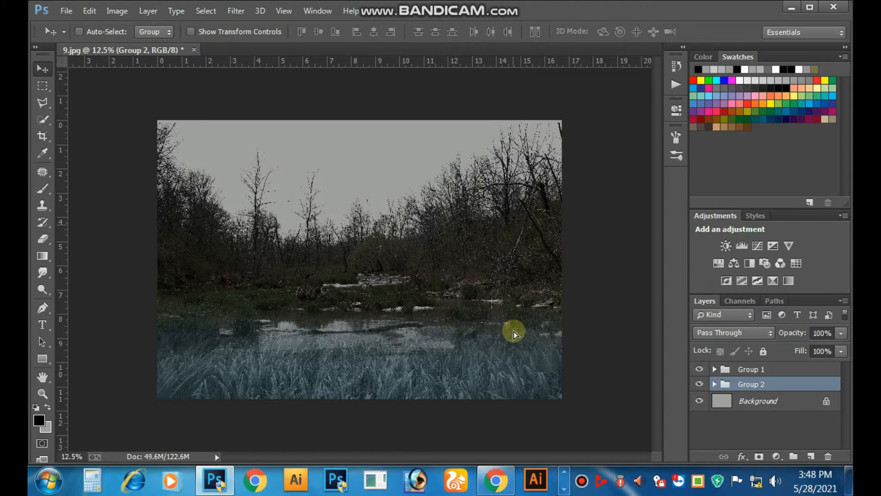
{"action": "left_click_drag", "start_coordinate": [513, 331], "coordinate": [539, 301]}
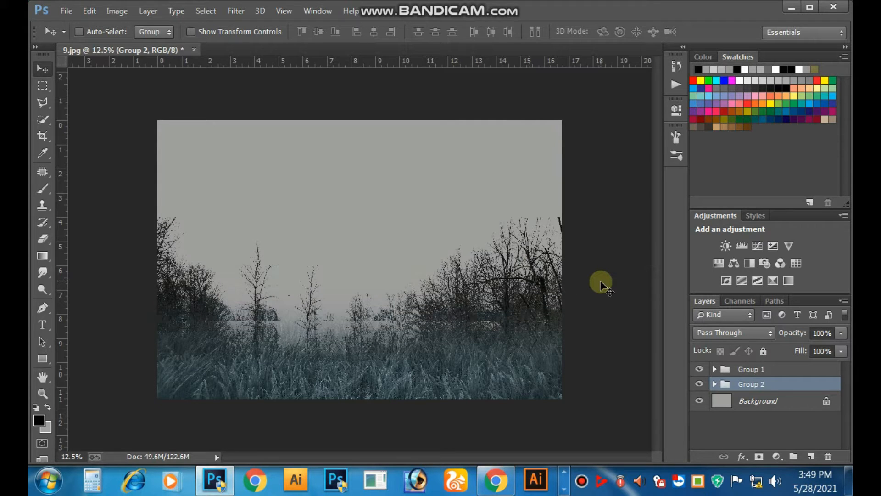
{"action": "left_click_drag", "start_coordinate": [515, 283], "coordinate": [513, 274]}
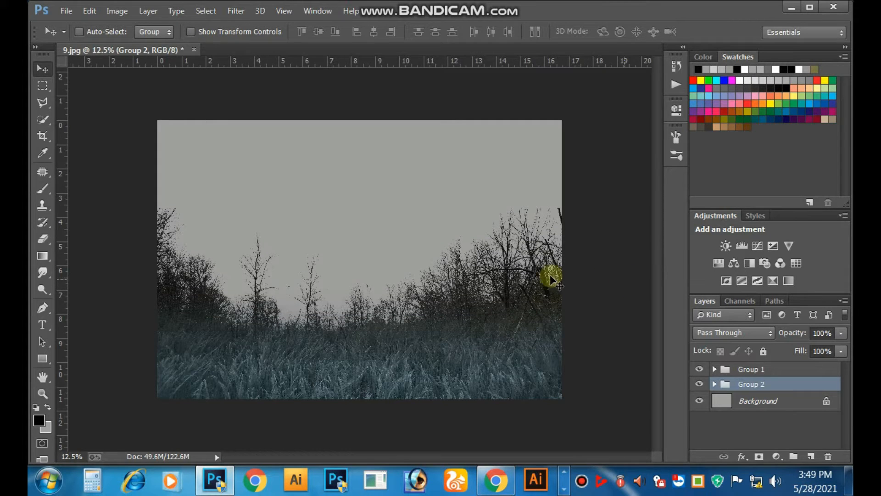
{"action": "left_click_drag", "start_coordinate": [520, 274], "coordinate": [519, 271]}
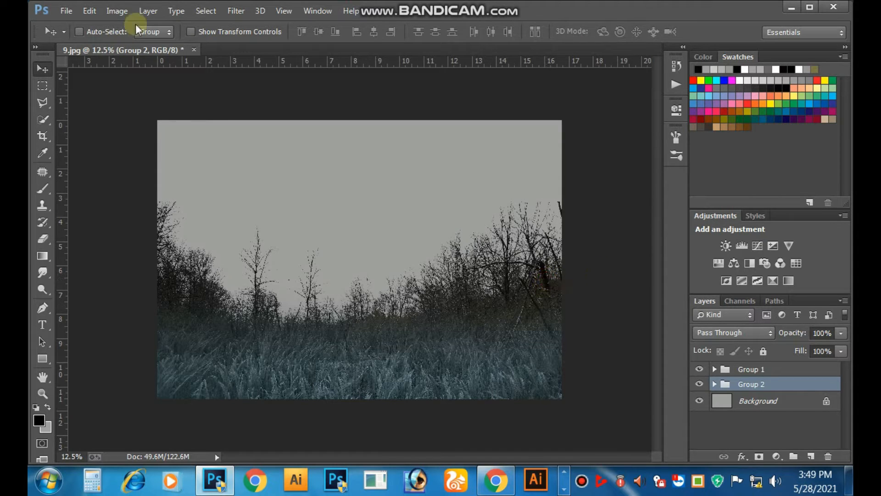
- Merge Group 2 into a single layer
{"action": "left_click", "coordinate": [237, 12]}
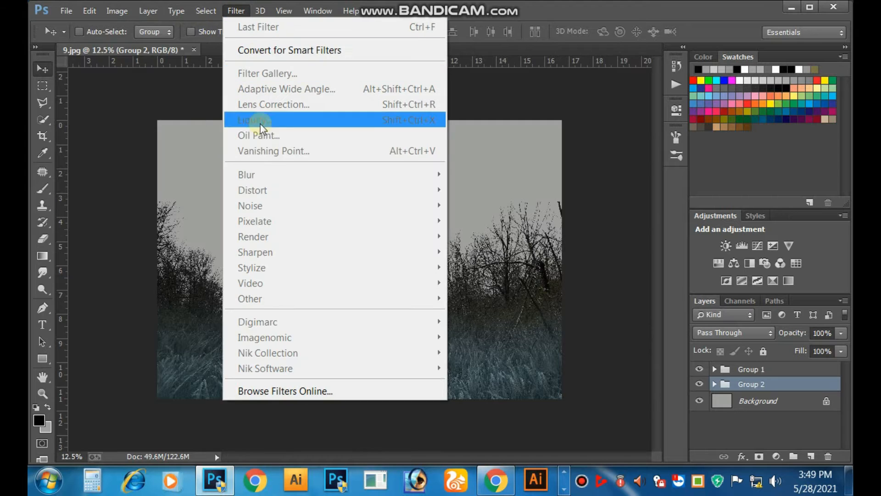
{"action": "left_click", "coordinate": [523, 272]}
{"action": "left_click", "coordinate": [756, 389]}
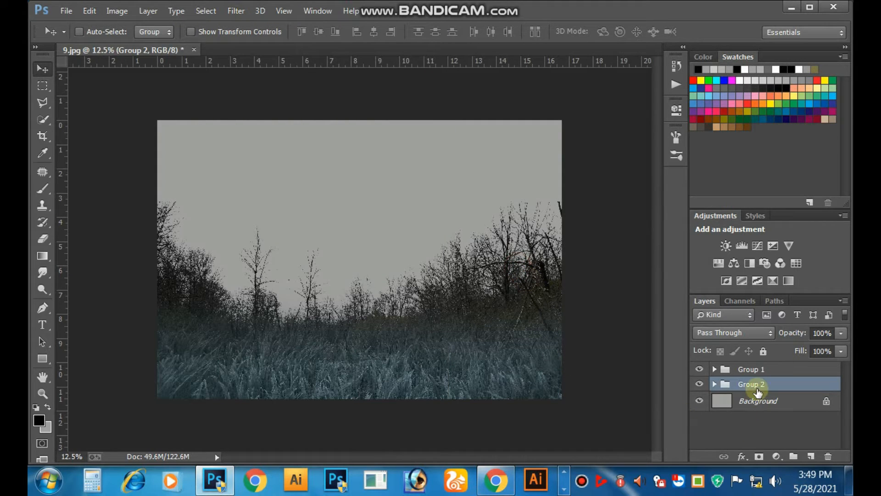
{"action": "right_click", "coordinate": [757, 389]}
{"action": "left_click", "coordinate": [633, 340]}
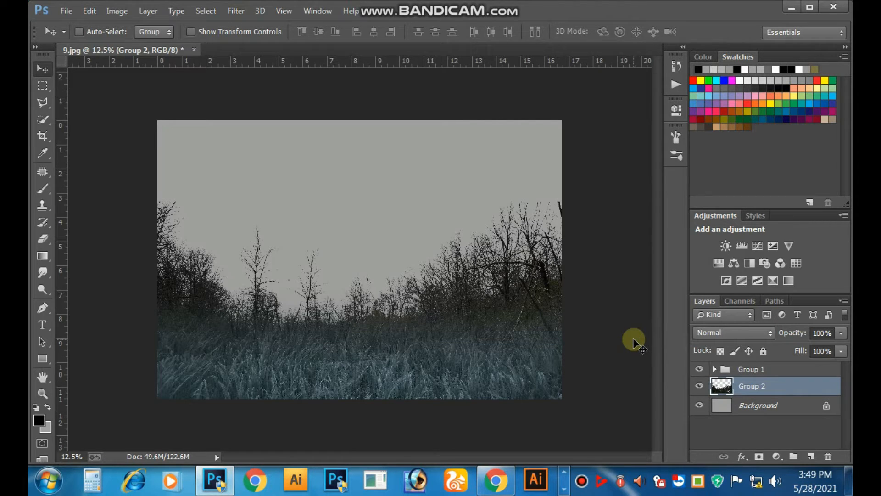
- Apply a Gaussian Blur with a 12.7 pixel radius to the merged Group 2 tree layer
{"action": "left_click", "coordinate": [722, 394]}
{"action": "left_click", "coordinate": [228, 12]}
{"action": "mouse_move", "coordinate": [289, 175]}
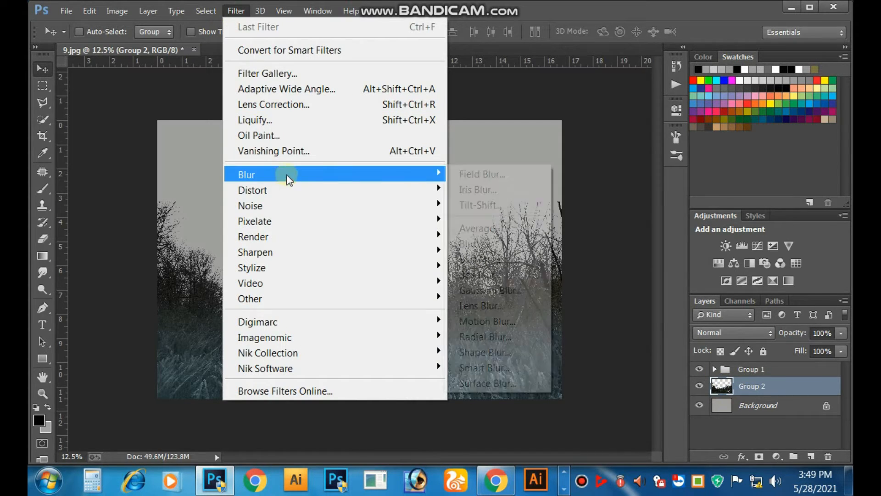
{"action": "left_click", "coordinate": [477, 290]}
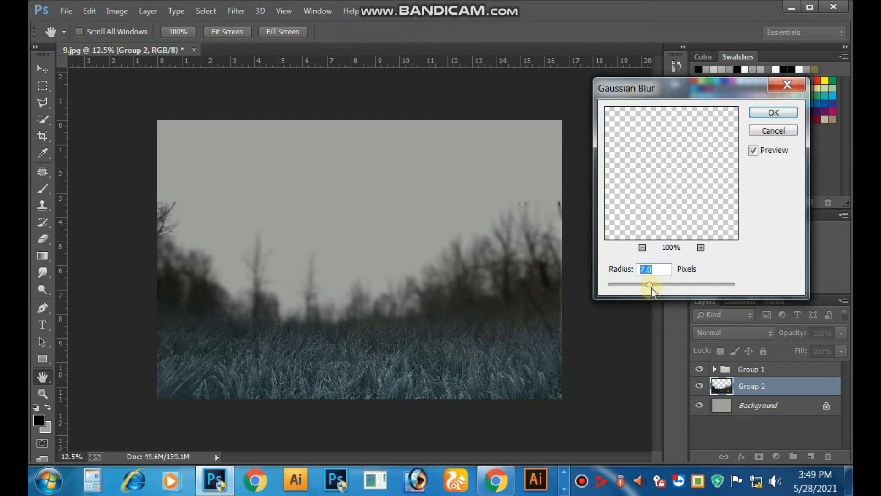
{"action": "left_click_drag", "start_coordinate": [651, 288], "coordinate": [657, 291]}
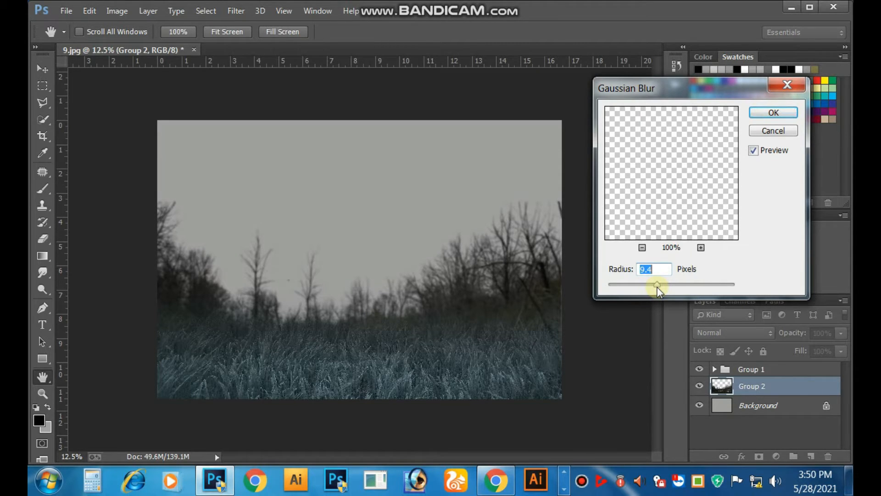
{"action": "left_click_drag", "start_coordinate": [657, 286], "coordinate": [661, 287]}
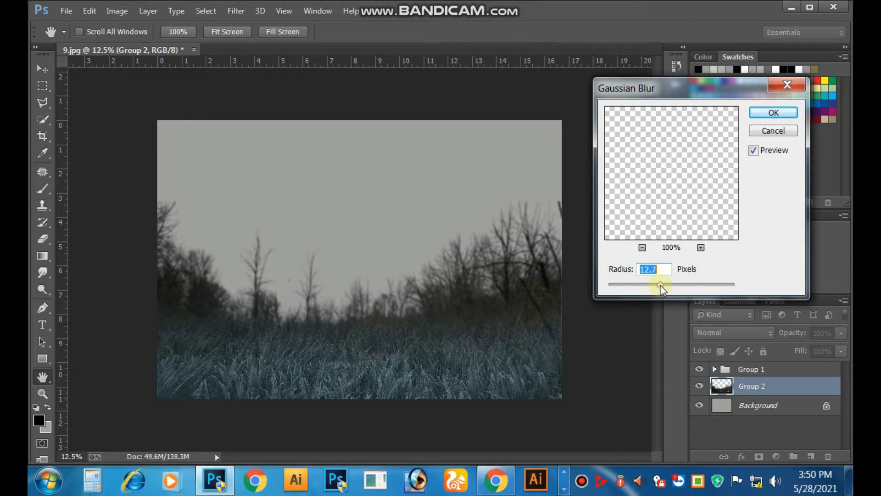
{"action": "left_click", "coordinate": [756, 117]}
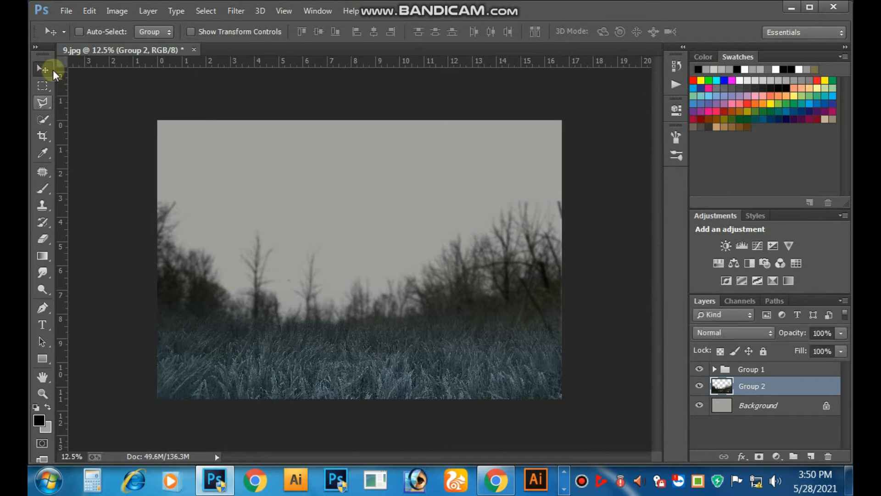
{"action": "left_click", "coordinate": [54, 73]}
- Open the image sky_texture_by_shortcutebubbly_d15g6ui from the Downloads folder
{"action": "key", "text": "ctrl+o"}
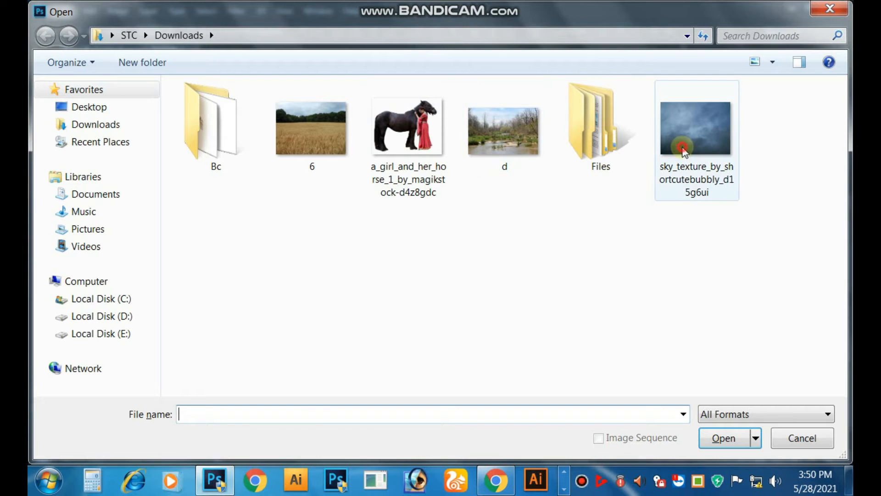
{"action": "left_click", "coordinate": [683, 149]}
{"action": "left_click", "coordinate": [717, 443]}
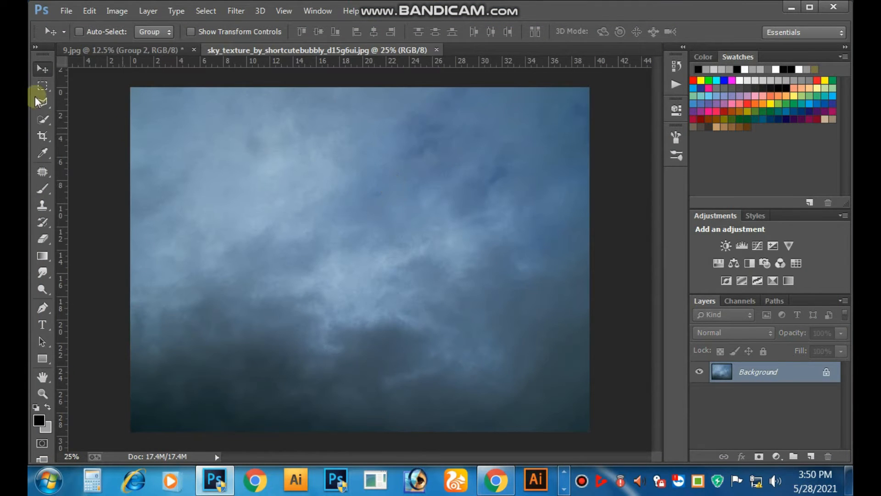
- Select the entire sky texture, cut it, and paste it into 9.jpg
{"action": "left_click", "coordinate": [42, 85]}
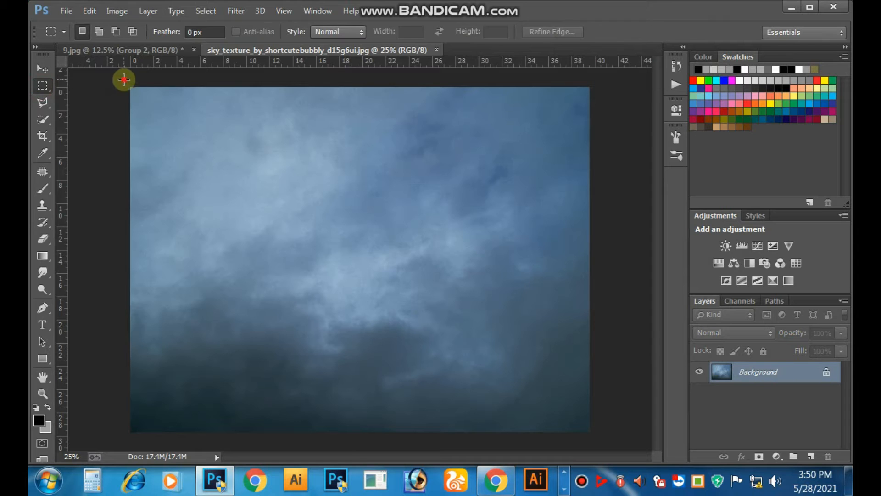
{"action": "left_click_drag", "start_coordinate": [128, 85], "coordinate": [636, 397]}
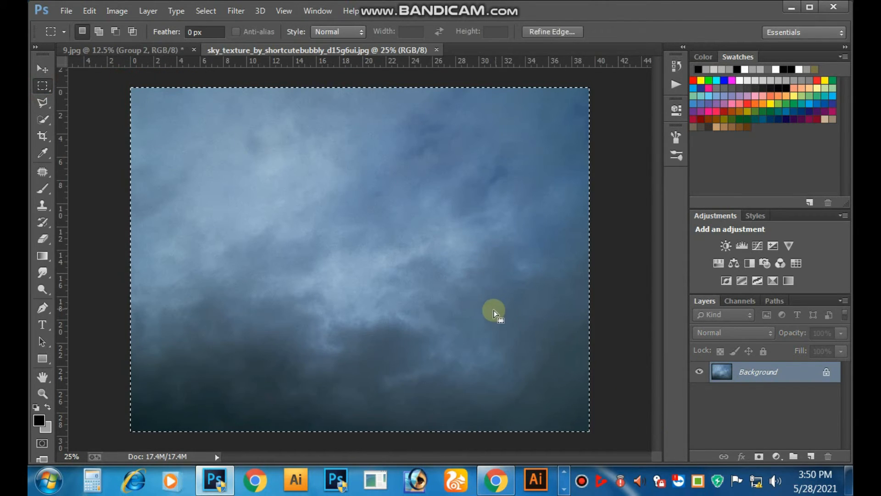
{"action": "key", "text": "ctrl+x"}
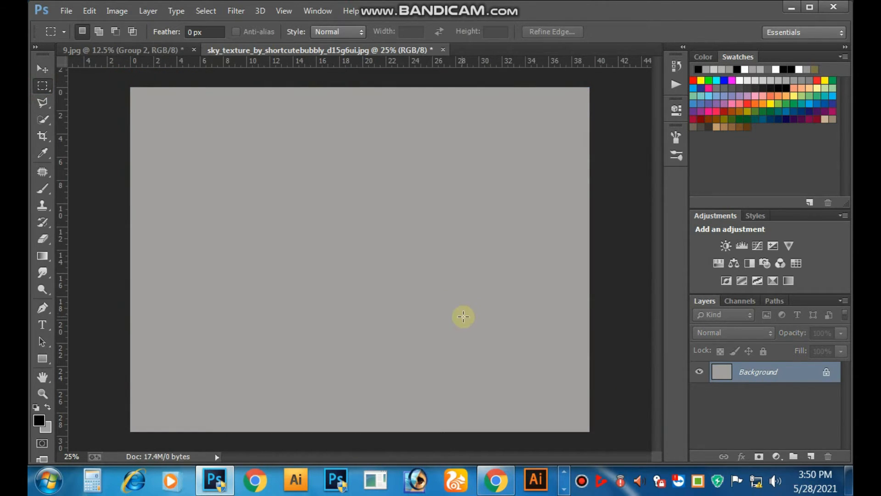
{"action": "left_click", "coordinate": [140, 50]}
{"action": "key", "text": "ctrl+v"}
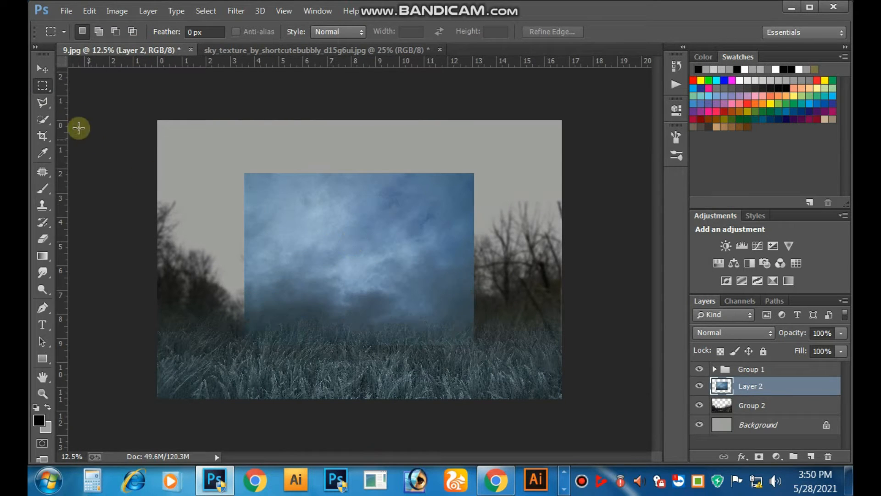
- Stretch the pasted sky layer to about 16.72 by 11.52 in to cover the canvas, and place it beneath Group 2
{"action": "left_click", "coordinate": [42, 69]}
{"action": "key", "text": "ctrl+bracketright"}
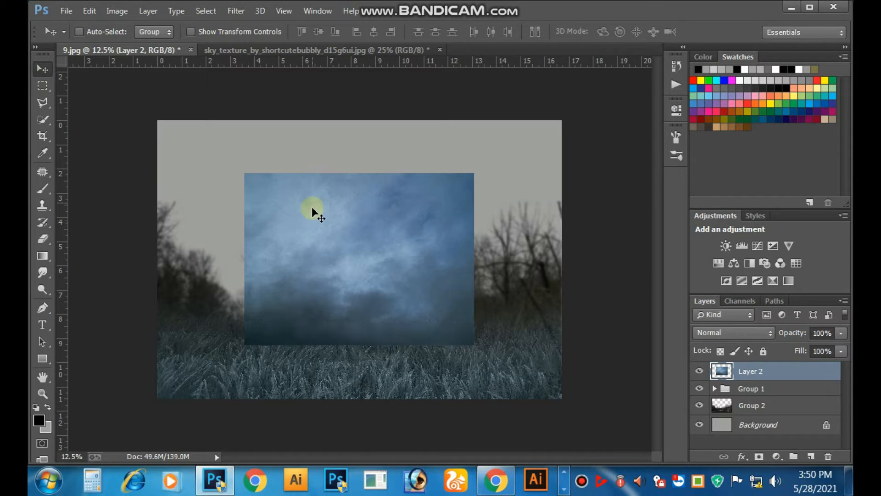
{"action": "left_click", "coordinate": [88, 10]}
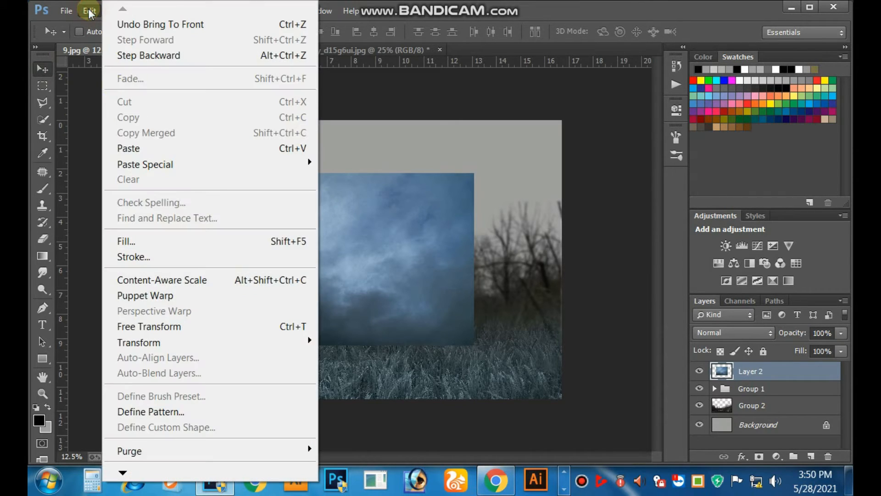
{"action": "left_click", "coordinate": [179, 326]}
{"action": "left_click_drag", "start_coordinate": [317, 214], "coordinate": [228, 159]}
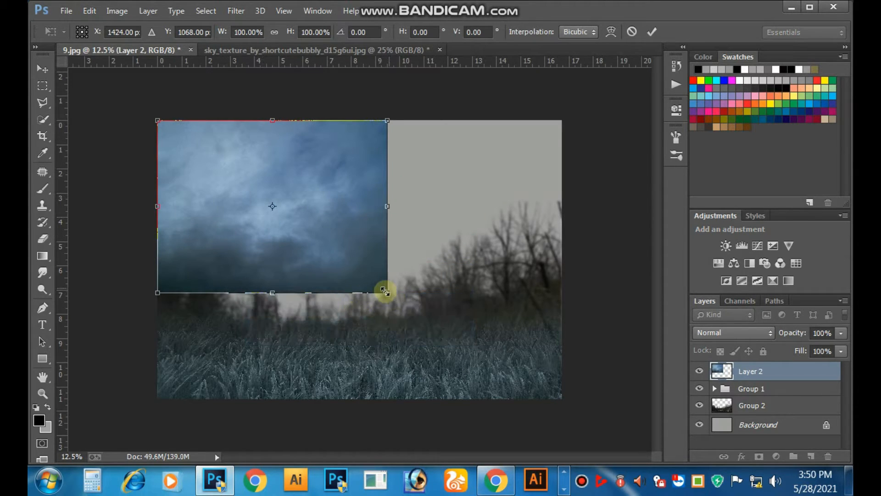
{"action": "left_click_drag", "start_coordinate": [385, 291], "coordinate": [560, 398]}
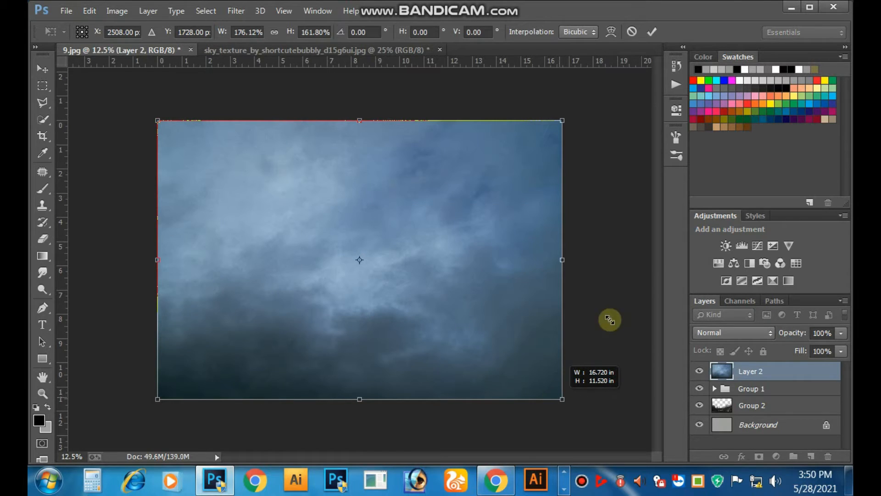
{"action": "left_click", "coordinate": [651, 33]}
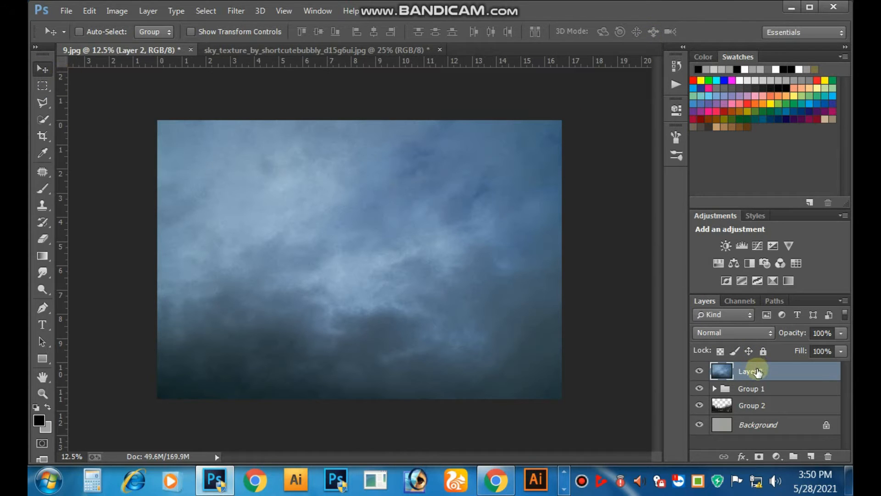
{"action": "left_click_drag", "start_coordinate": [748, 369], "coordinate": [758, 415]}
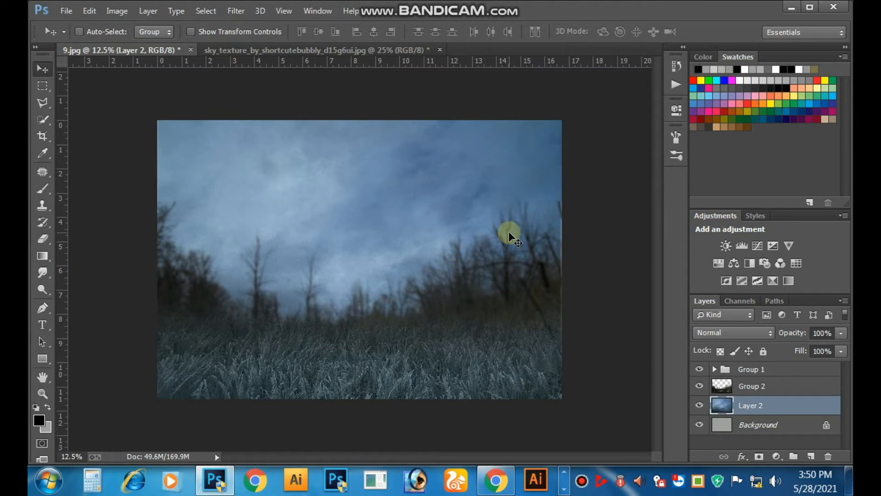
- Add a Solid Color fill layer with color #7fbdcf directly above the sky layer
{"action": "left_click", "coordinate": [776, 455]}
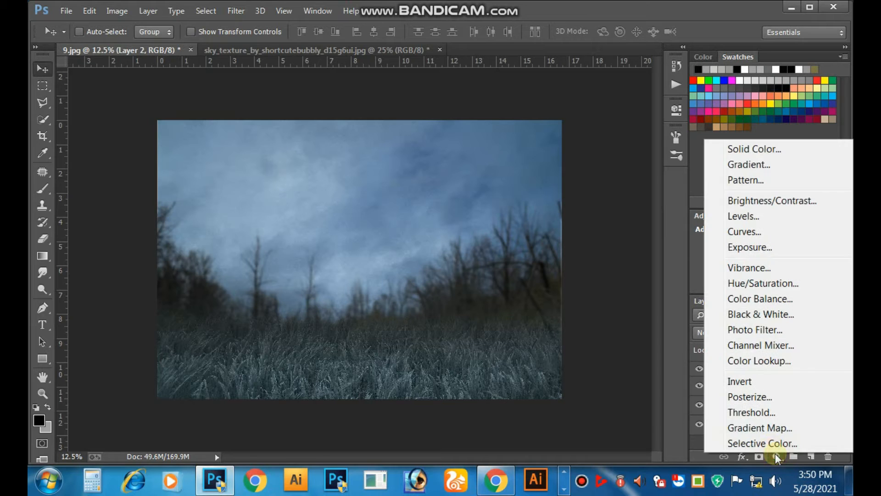
{"action": "left_click", "coordinate": [740, 149]}
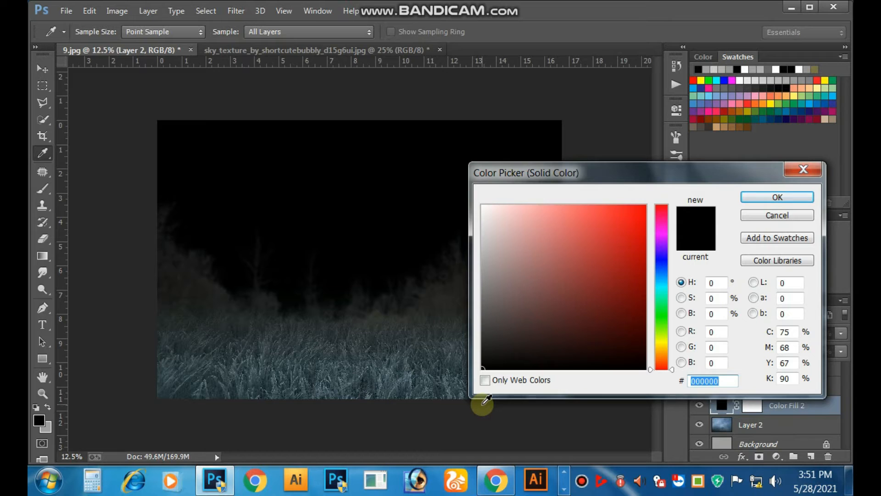
{"action": "type", "text": "7f"}
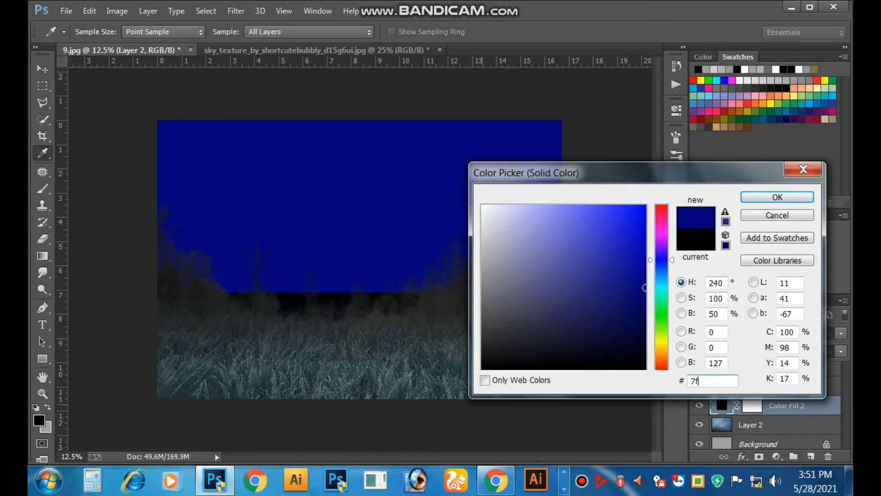
{"action": "type", "text": "bd"}
{"action": "key", "text": "BackSpace"}
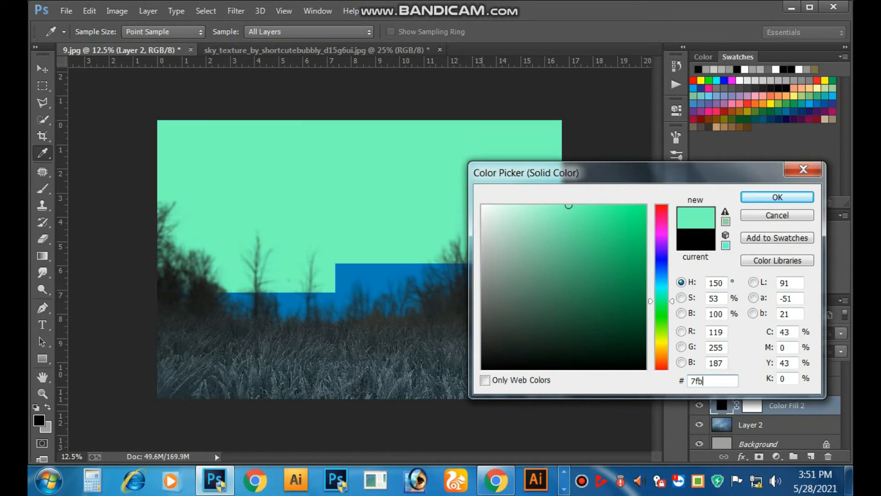
{"action": "type", "text": "dcf"}
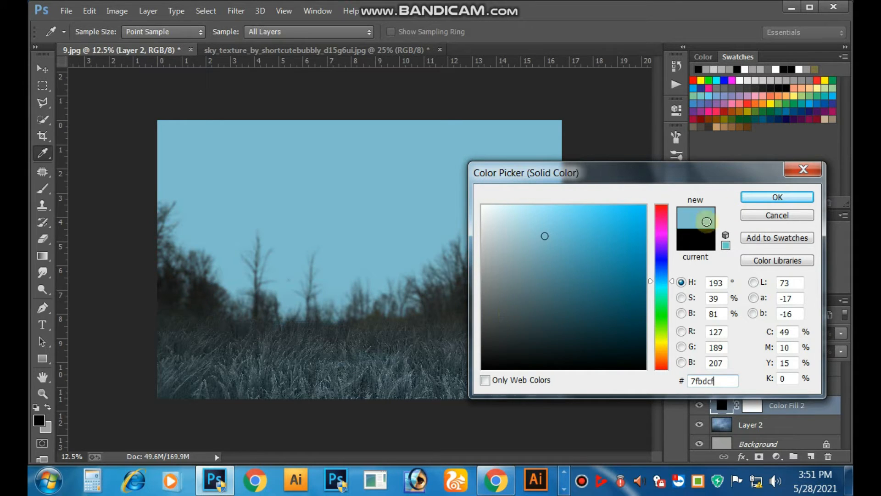
{"action": "left_click", "coordinate": [763, 196]}
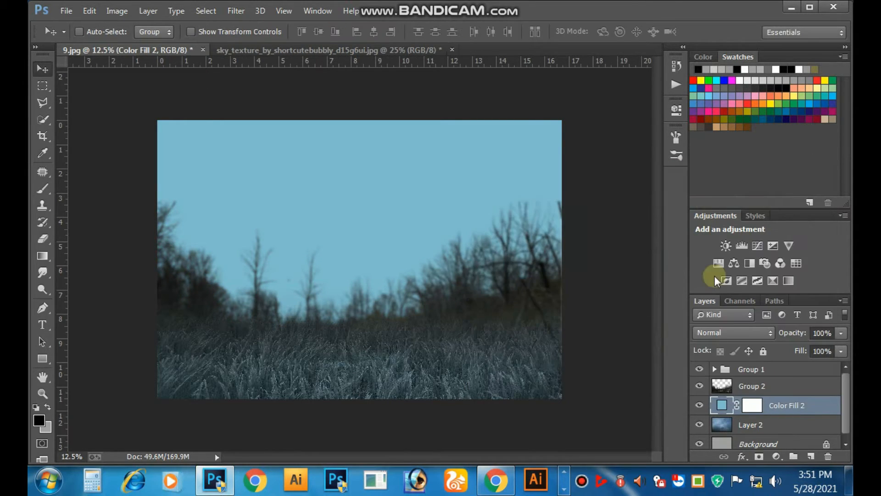
- Set the color fill layer's blending mode to Multiply and clip it to the sky in Layer 2
{"action": "left_click", "coordinate": [728, 330]}
{"action": "left_click", "coordinate": [711, 58]}
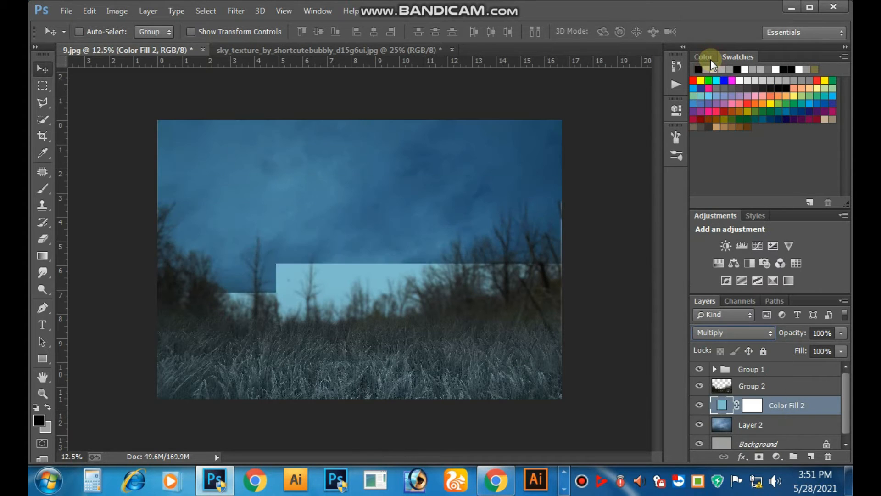
{"action": "right_click", "coordinate": [789, 406]}
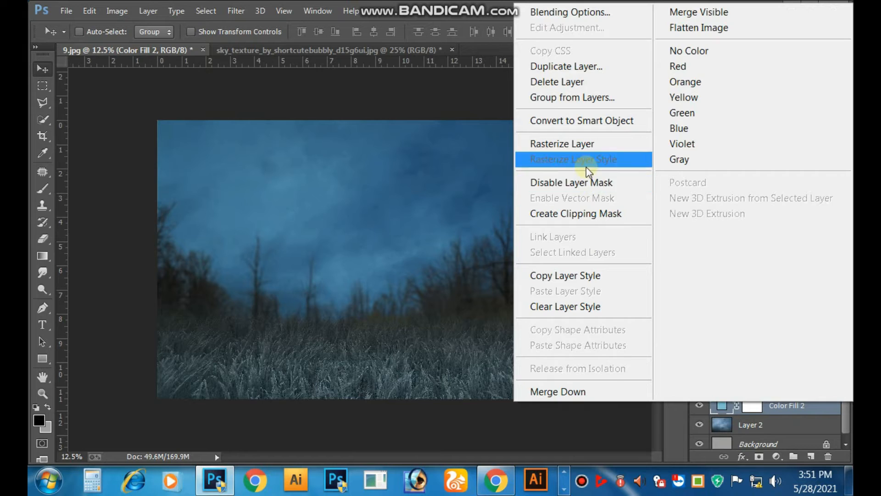
{"action": "left_click", "coordinate": [581, 213]}
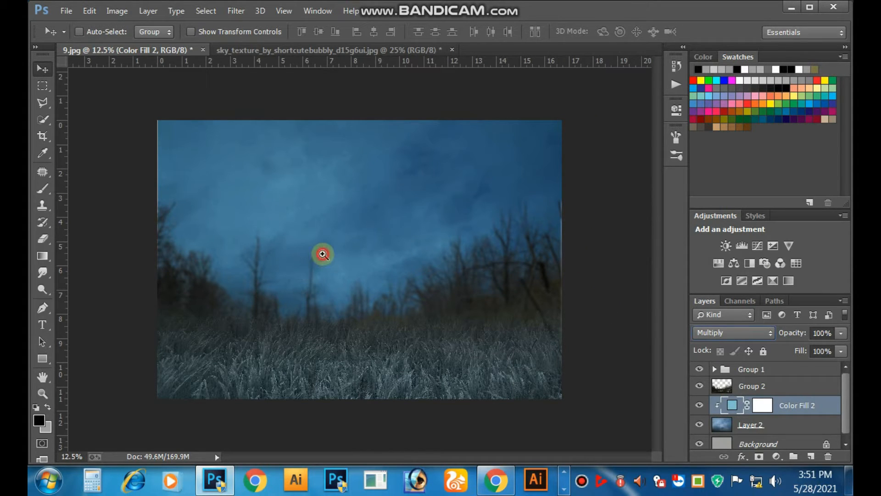
{"action": "left_click", "coordinate": [322, 254], "text": "ctrl"}
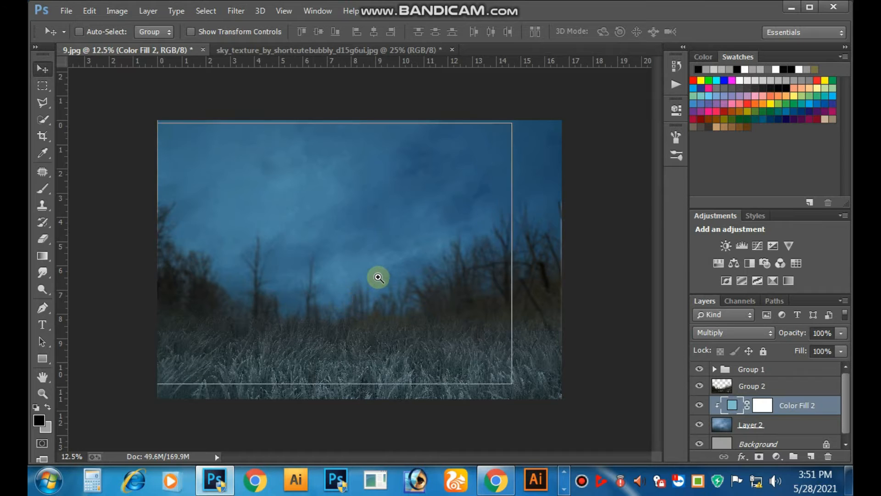
{"action": "key", "text": "ctrl+minus"}
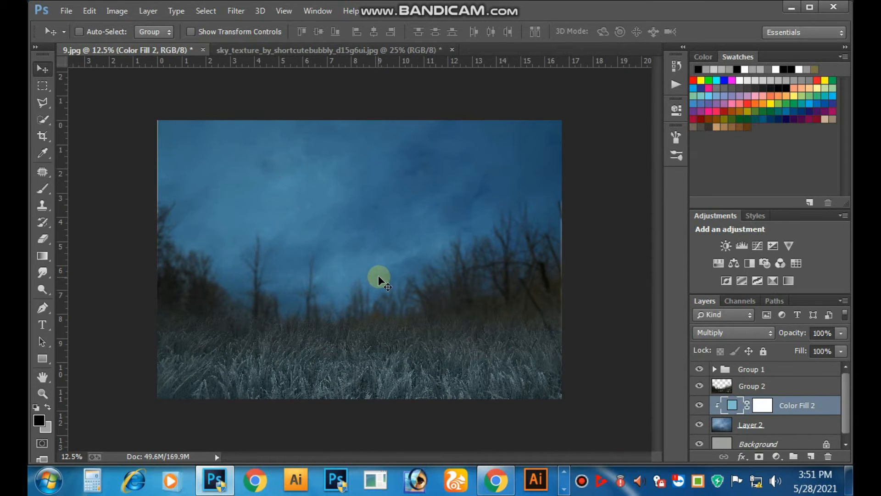
- Open the image a_girl_and_her_horse_1_by_magikstock-d4z8gdc
{"action": "key", "text": "ctrl+o"}
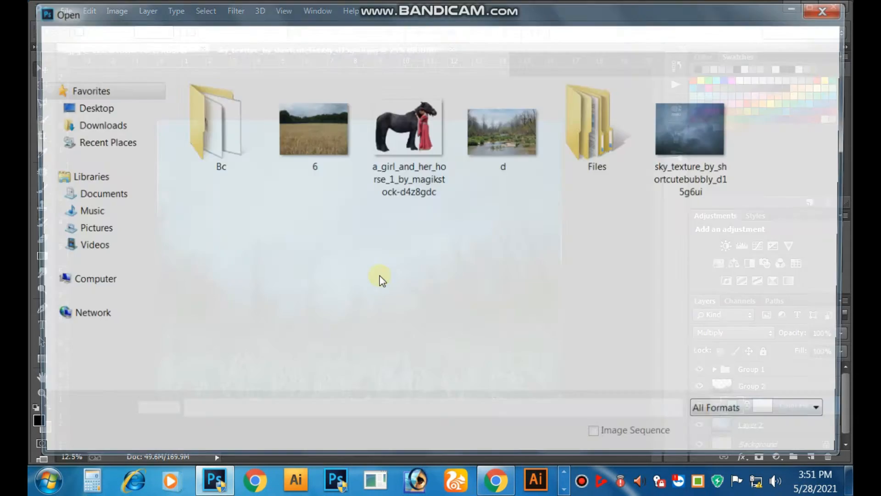
{"action": "left_click", "coordinate": [406, 143]}
{"action": "left_click", "coordinate": [724, 438]}
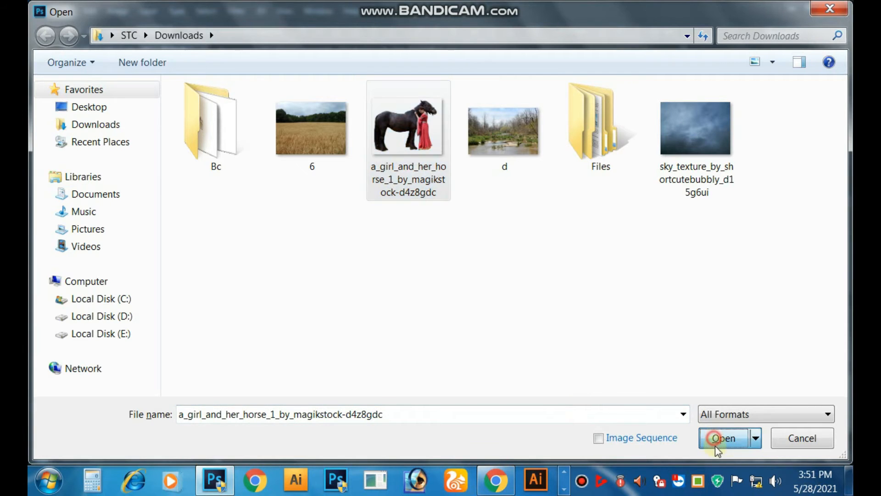
{"action": "left_click", "coordinate": [467, 265]}
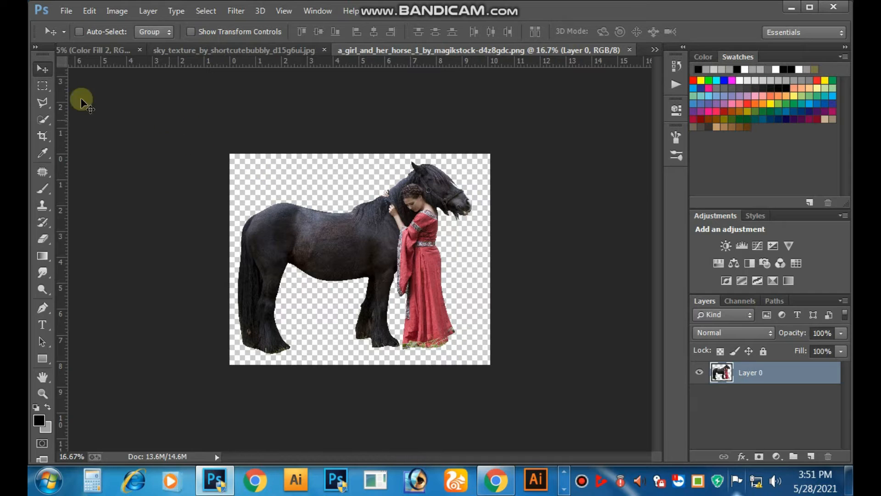
- Cut the entire girl-and-horse image and paste it as a new layer above Color Fill 2 in 9.jpg
{"action": "left_click", "coordinate": [42, 86]}
{"action": "left_click", "coordinate": [162, 123]}
{"action": "left_click_drag", "start_coordinate": [324, 216], "coordinate": [606, 436]}
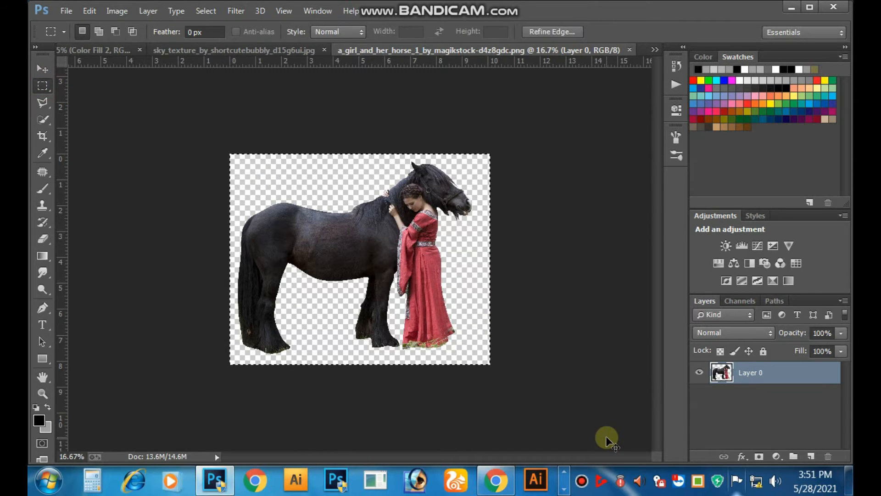
{"action": "key", "text": "Delete"}
{"action": "left_click", "coordinate": [99, 48]}
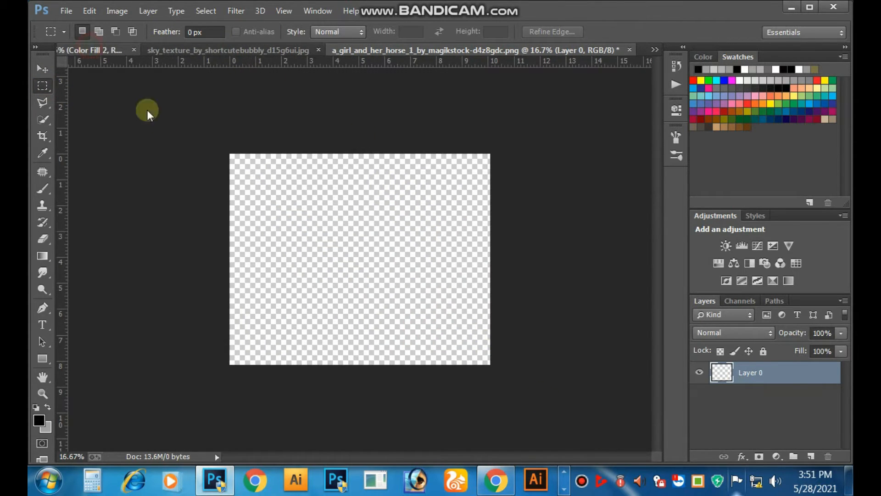
{"action": "key", "text": "ctrl+v"}
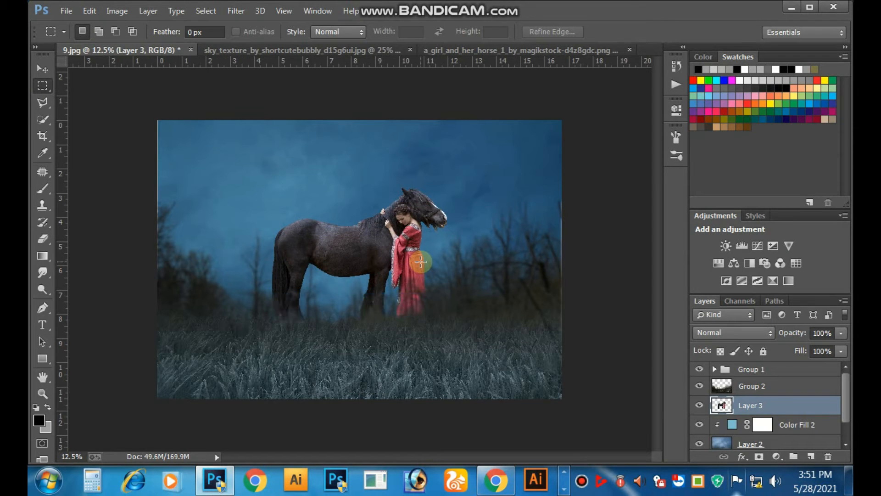
- Bring Layer 3 to the top of the layer stack and place the girl and horse lower, standing in the grass near the centre
{"action": "left_click", "coordinate": [46, 72]}
{"action": "key", "text": "ctrl+shift+bracketright"}
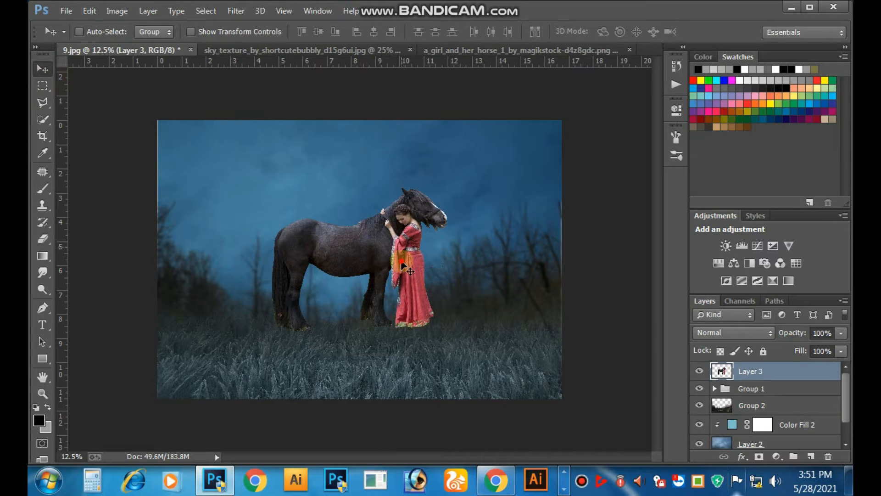
{"action": "mouse_move", "coordinate": [401, 263]}
{"action": "left_mouse_down"}
{"action": "mouse_move", "coordinate": [395, 296]}
{"action": "mouse_move", "coordinate": [395, 270]}
{"action": "mouse_move", "coordinate": [407, 266]}
{"action": "left_mouse_up"}
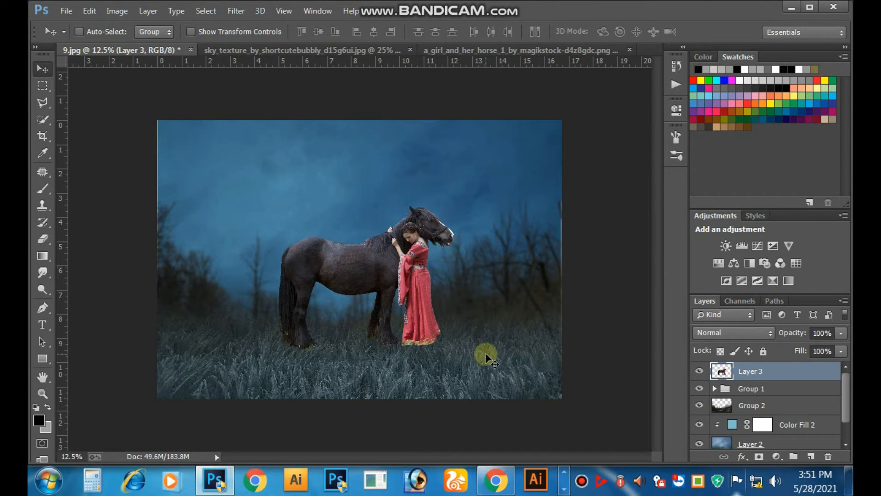
{"action": "key", "text": "shift+Right"}
{"action": "key", "text": "shift+Right"}
{"action": "key", "text": "shift+Right"}
{"action": "key", "text": "shift+Left"}
{"action": "key", "text": "shift+Left"}
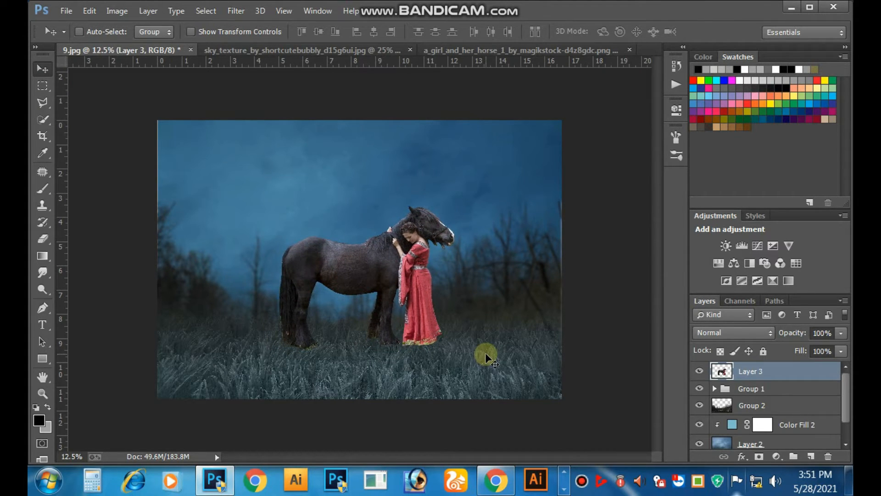
{"action": "key", "text": "shift+Left"}
{"action": "key", "text": "shift+Left"}
{"action": "key", "text": "shift+Up"}
{"action": "key", "text": "shift+Up"}
{"action": "key", "text": "shift+Up"}
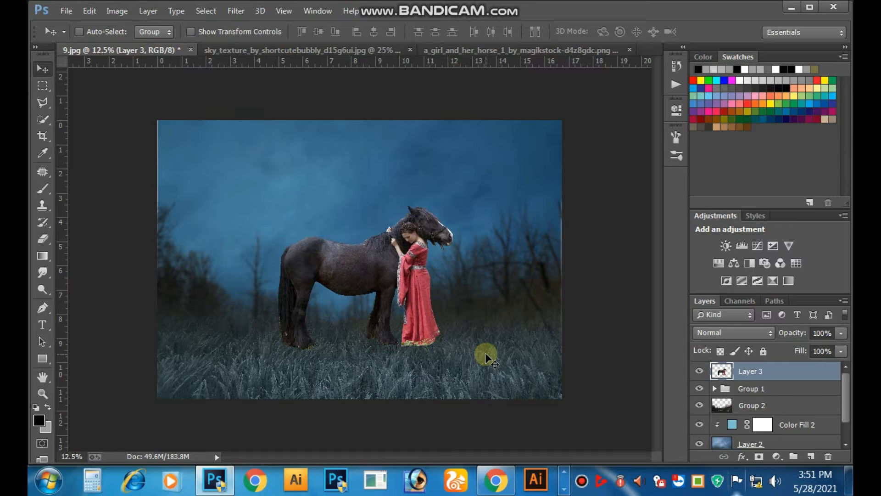
- Add a layer mask to Layer 3 in full-screen view and choose the 134 px grass brush for painting in black
{"action": "left_click", "coordinate": [427, 267], "text": "ctrl"}
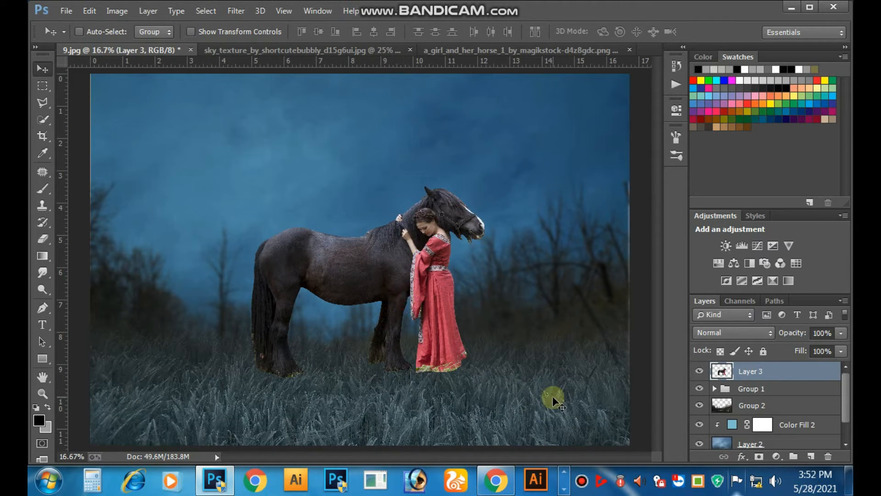
{"action": "key", "text": "f"}
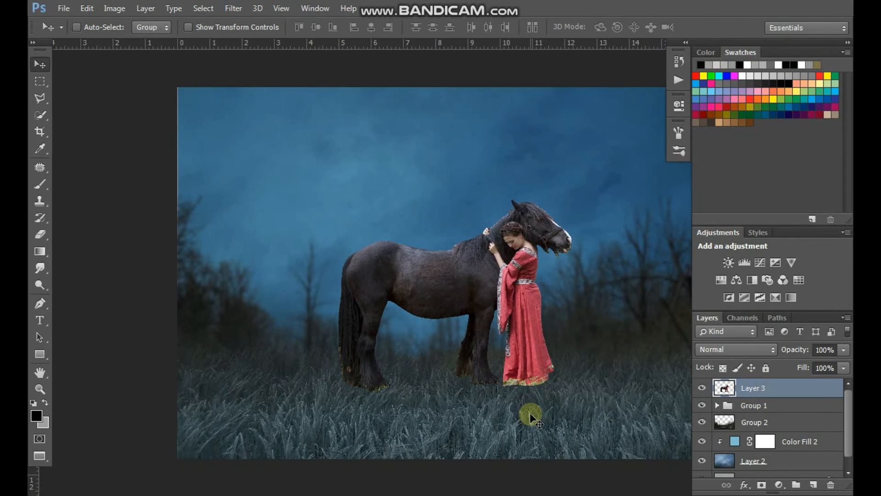
{"action": "left_click_drag", "start_coordinate": [523, 404], "coordinate": [523, 386]}
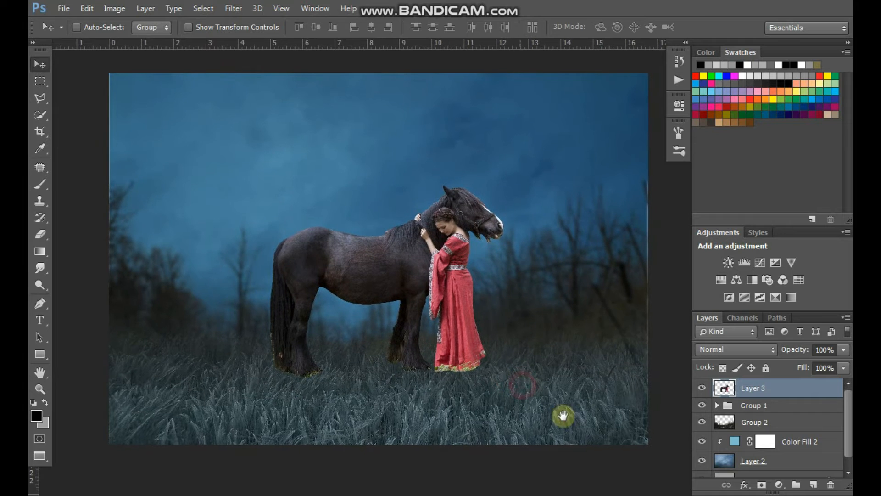
{"action": "left_click", "coordinate": [762, 485]}
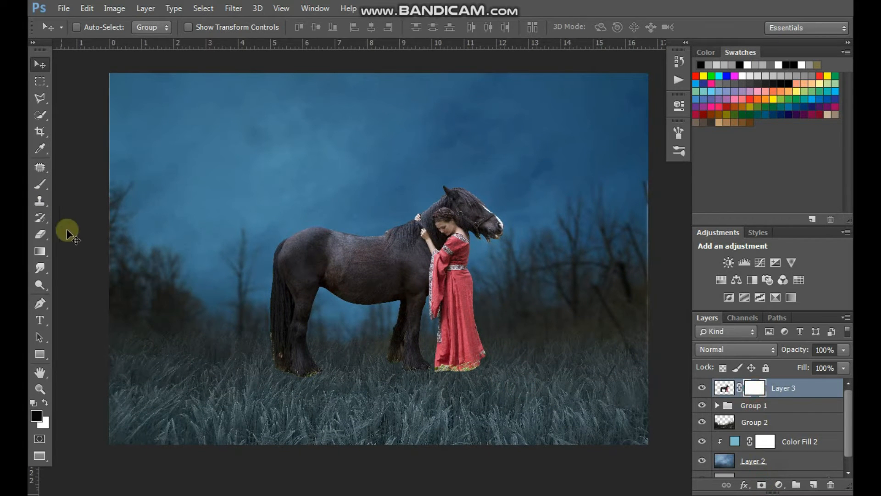
{"action": "left_click", "coordinate": [40, 184]}
{"action": "left_click", "coordinate": [67, 27]}
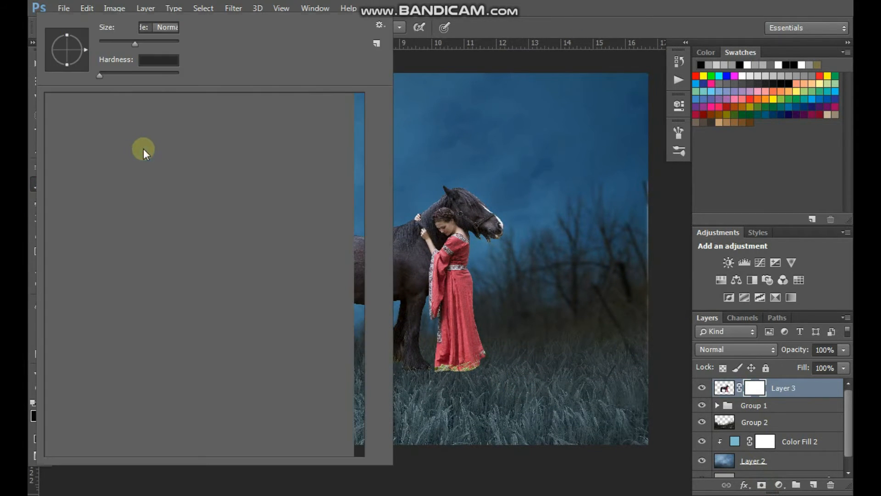
{"action": "left_click", "coordinate": [342, 165]}
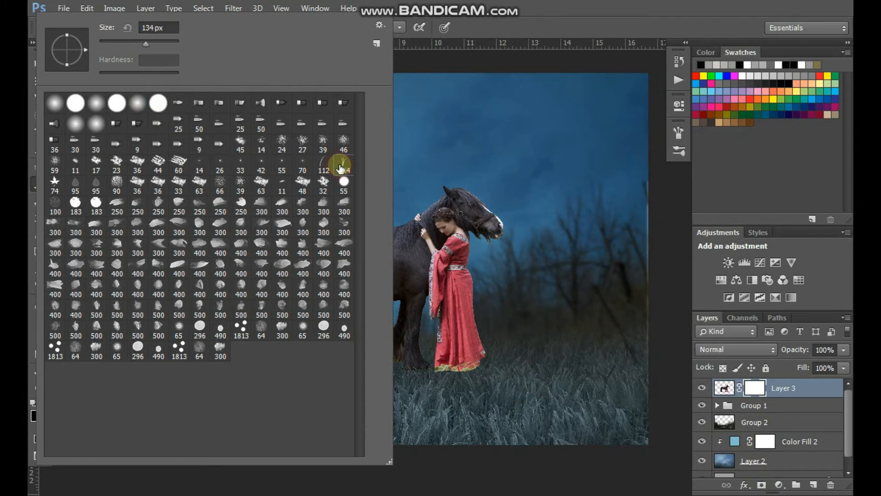
- Paint black grass blades on Layer 3's mask around the horse's rear and front hooves, enlarging the grass brush to 250 px
{"action": "scroll", "coordinate": [345, 321], "scroll_direction": "up", "scroll_amount": 3}
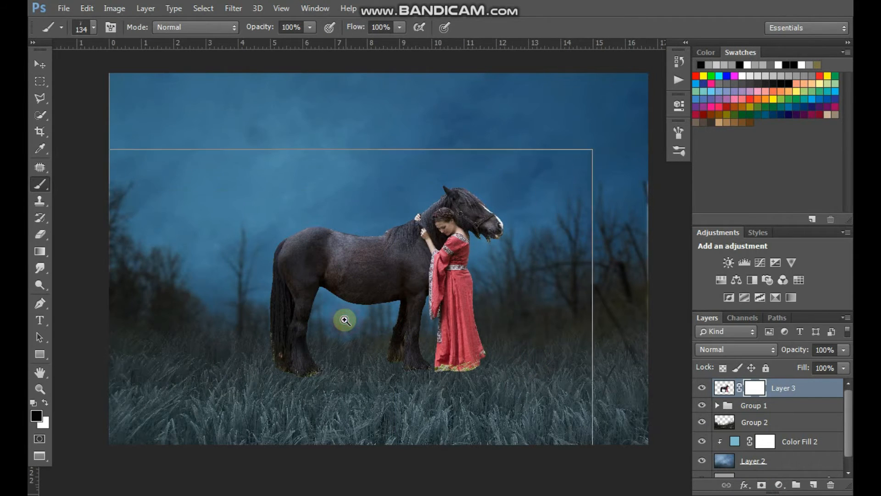
{"action": "scroll", "coordinate": [299, 409], "scroll_direction": "down", "scroll_amount": 3}
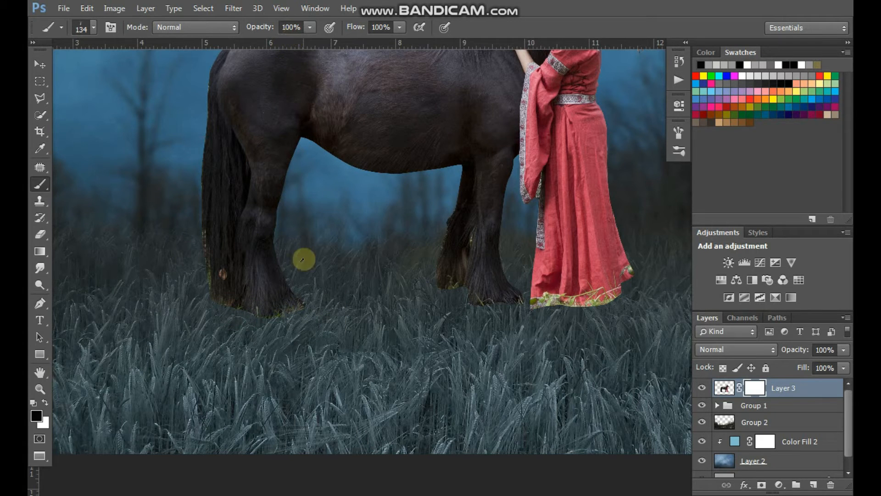
{"action": "left_click", "coordinate": [221, 293]}
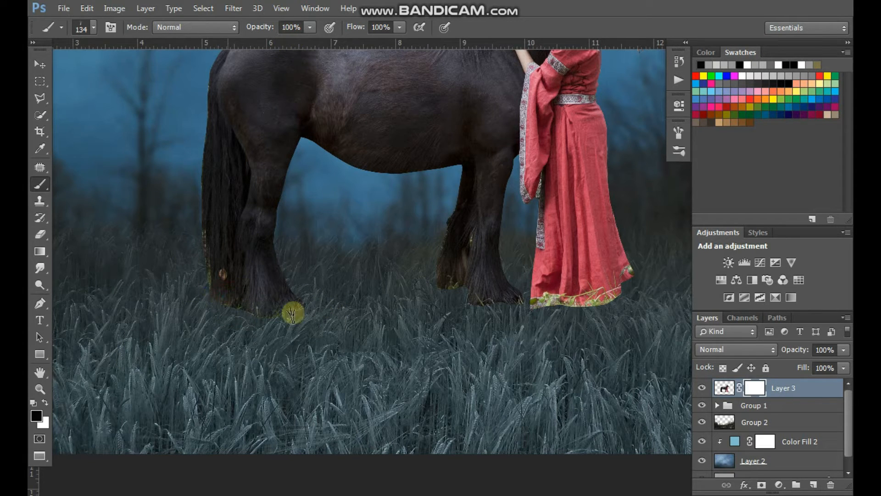
{"action": "left_click", "coordinate": [260, 308]}
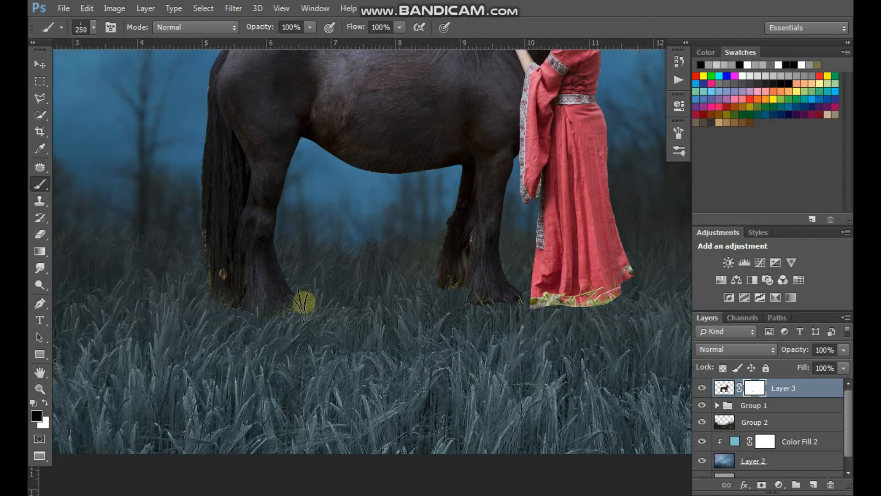
{"action": "key", "text": "bracketright"}
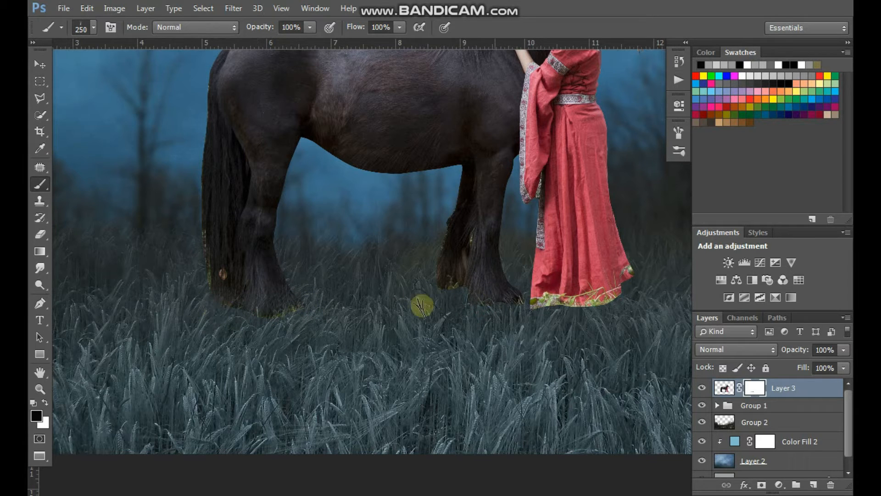
{"action": "left_click", "coordinate": [449, 305]}
{"action": "left_click", "coordinate": [466, 307]}
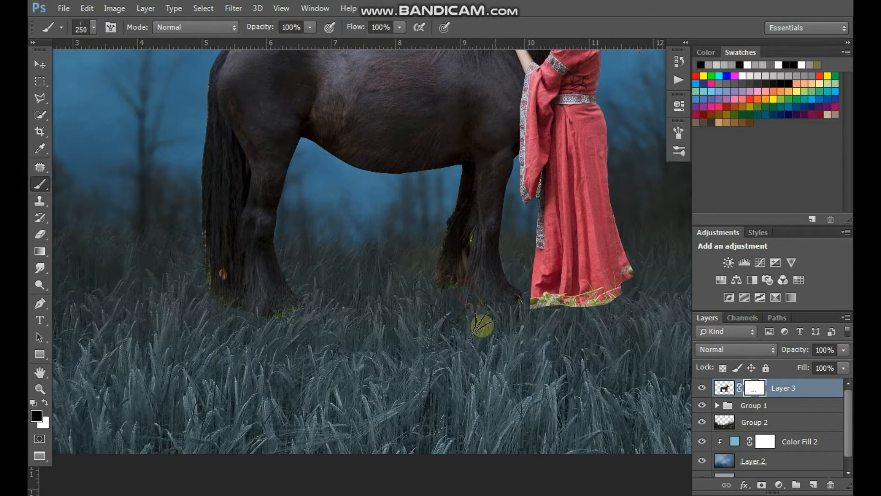
{"action": "left_click", "coordinate": [512, 304]}
{"action": "left_click", "coordinate": [493, 309]}
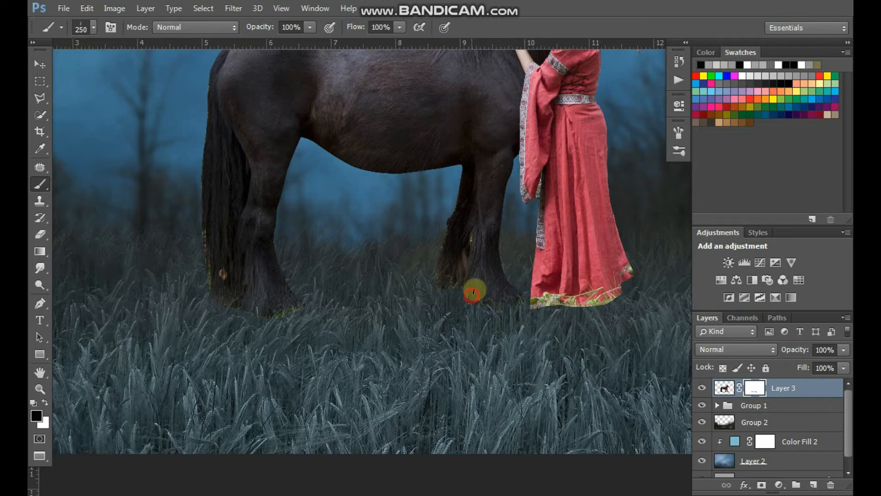
- Mask the hem of the red dress with grass-shaped dabs, using the brush at 250 px and at 800 px
{"action": "left_click", "coordinate": [635, 258]}
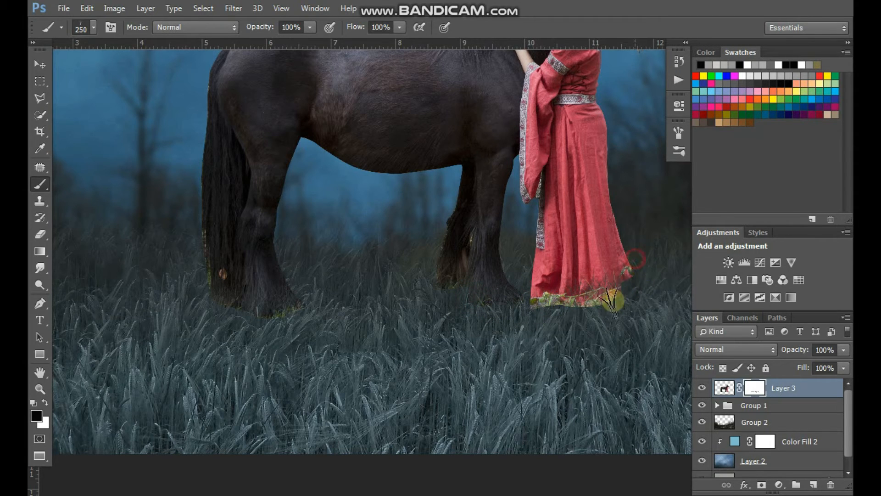
{"action": "left_click", "coordinate": [609, 289]}
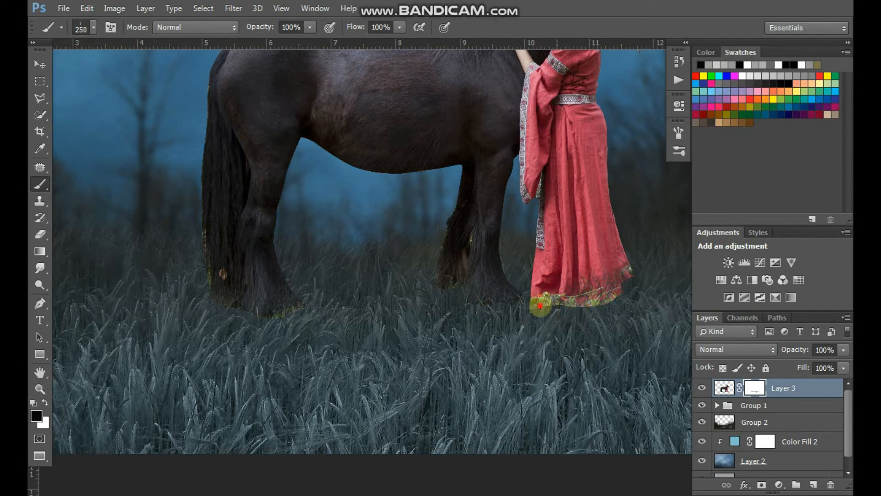
{"action": "left_click", "coordinate": [539, 306]}
{"action": "key", "text": "ctrl+minus"}
{"action": "mouse_move", "coordinate": [543, 295]}
{"action": "left_mouse_down"}
{"action": "mouse_move", "coordinate": [552, 377]}
{"action": "mouse_move", "coordinate": [530, 360]}
{"action": "mouse_move", "coordinate": [555, 363]}
{"action": "left_mouse_up"}
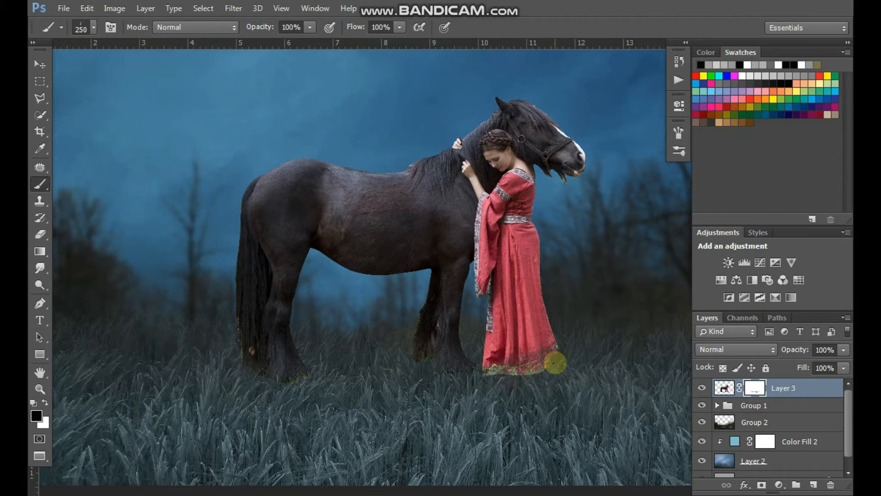
{"action": "left_click", "coordinate": [526, 370]}
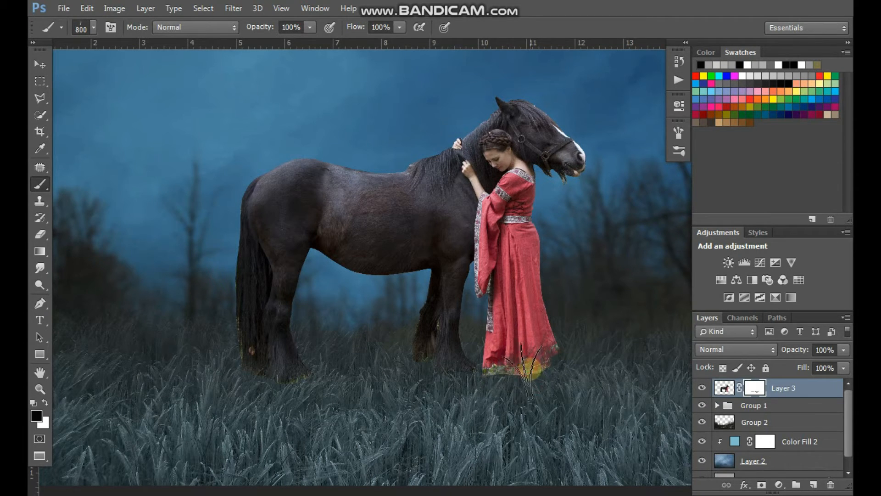
{"action": "left_click", "coordinate": [512, 382]}
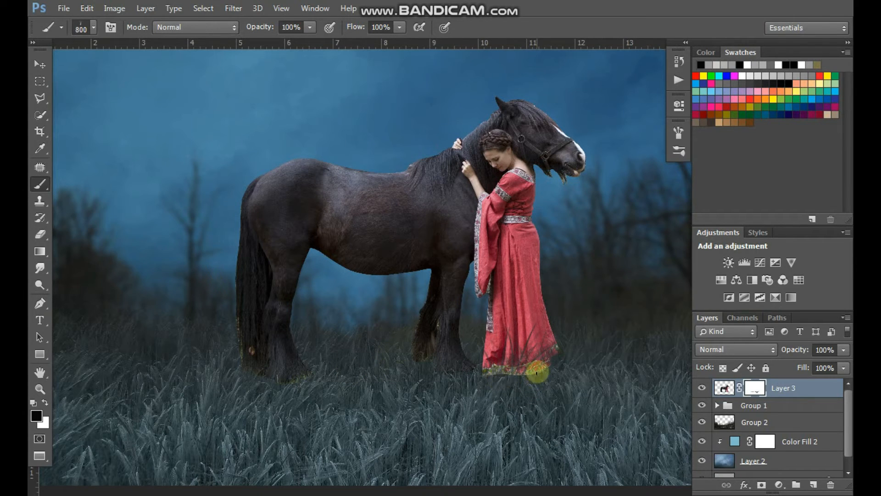
- Reduce the grass brush to 400 px and mask more blades along the lower edge of the dress
{"action": "key", "text": "bracketright"}
{"action": "key", "text": "bracketright"}
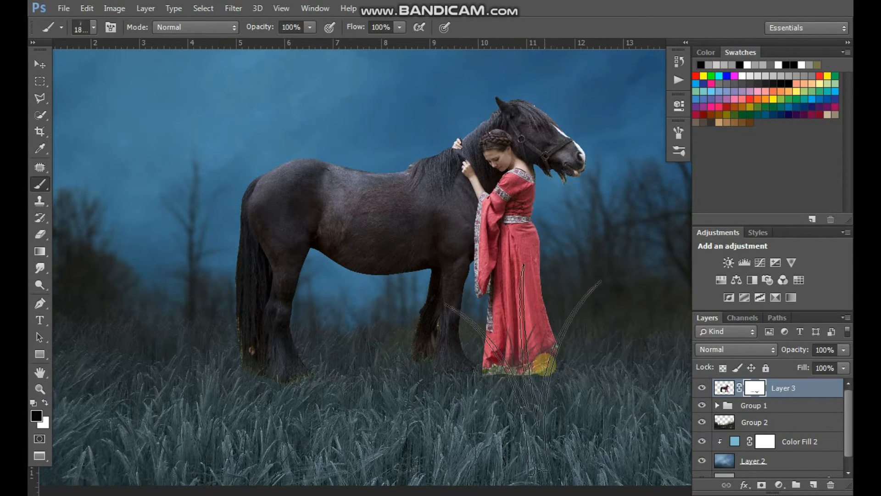
{"action": "key", "text": "bracketleft"}
{"action": "key", "text": "bracketleft"}
{"action": "key", "text": "bracketleft"}
{"action": "key", "text": "bracketleft"}
{"action": "key", "text": "bracketleft"}
{"action": "key", "text": "bracketleft"}
{"action": "key", "text": "bracketleft"}
{"action": "key", "text": "bracketleft"}
{"action": "key", "text": "bracketleft"}
{"action": "key", "text": "bracketleft"}
{"action": "key", "text": "bracketleft"}
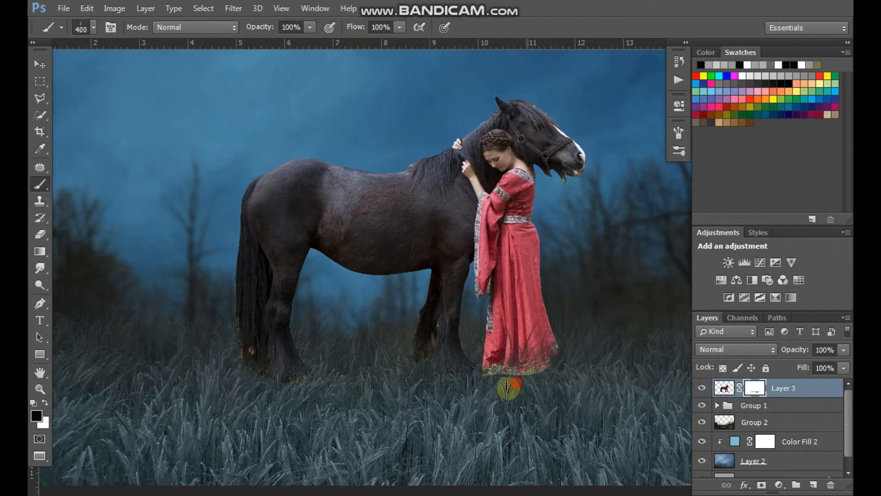
- Mask grass blades over the horse's rear hoof with a 600 px brush and over the front hooves at 300 px
{"action": "key", "text": "bracketright"}
{"action": "key", "text": "bracketright"}
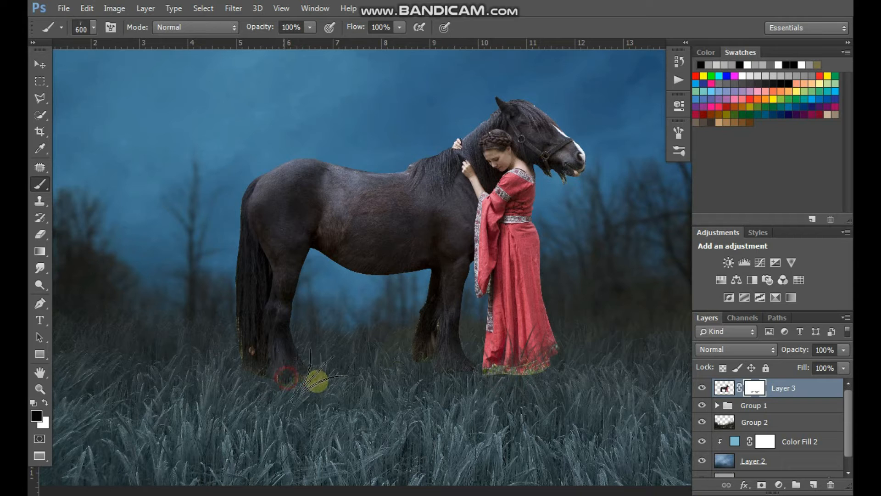
{"action": "left_click", "coordinate": [419, 339], "text": "ctrl"}
{"action": "left_click_drag", "start_coordinate": [445, 358], "coordinate": [414, 322]}
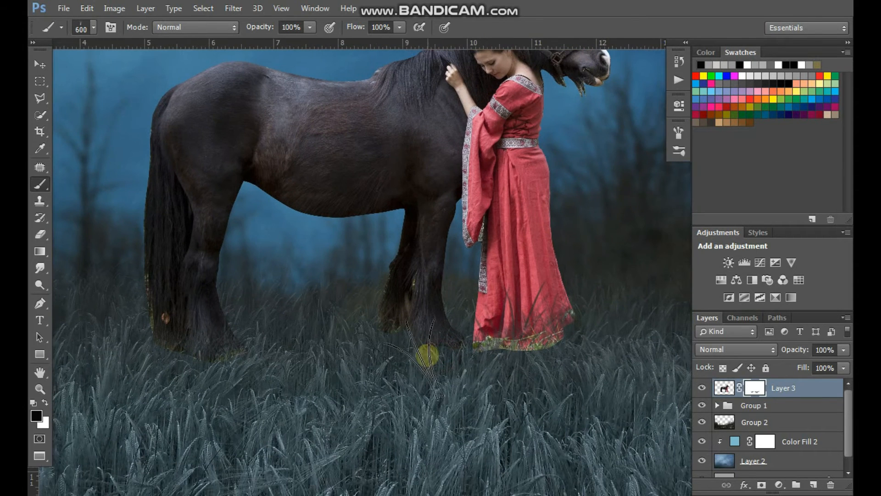
{"action": "key", "text": "bracketleft"}
{"action": "key", "text": "bracketleft"}
{"action": "key", "text": "bracketleft"}
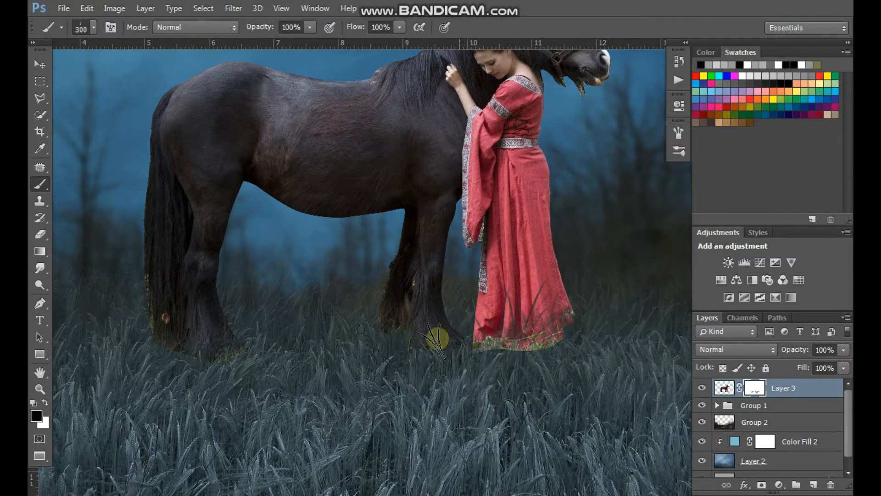
{"action": "left_click", "coordinate": [442, 349]}
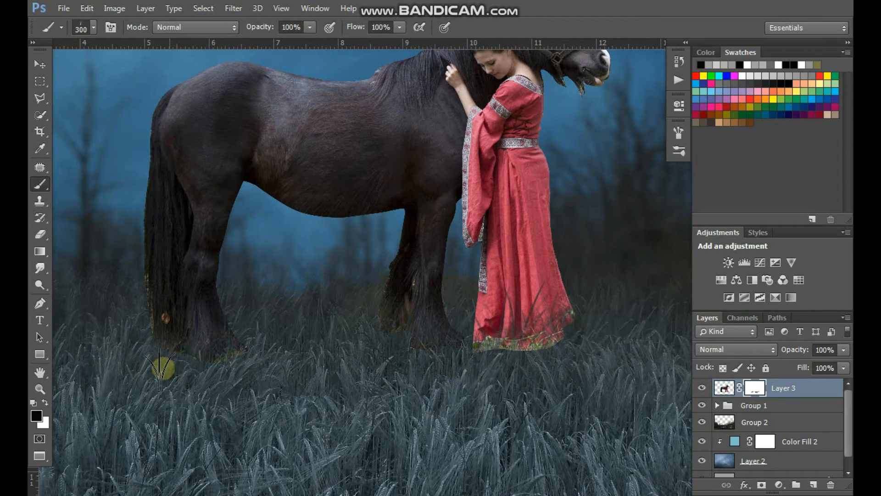
- Blend the horse's rear and front hooves further into the grass on the mask, varying the grass brush from 300 to 800 px
{"action": "left_click", "coordinate": [212, 365]}
{"action": "left_click", "coordinate": [245, 348]}
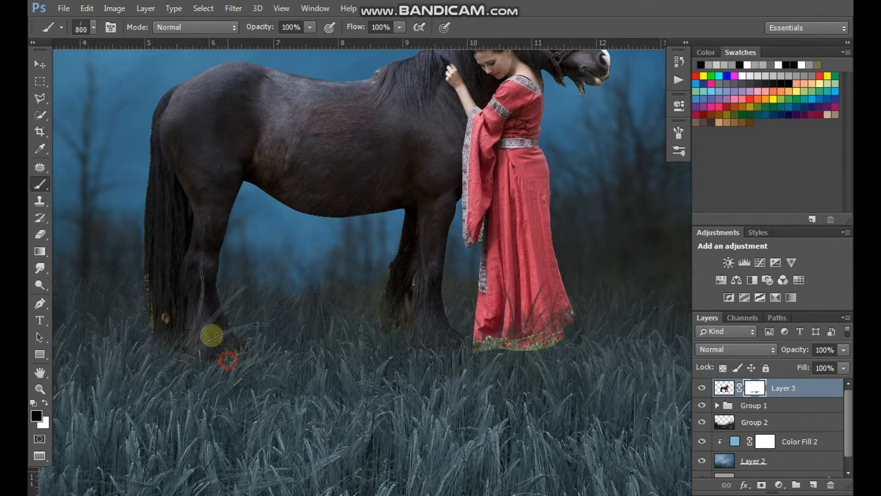
{"action": "key", "text": "["}
{"action": "key", "text": "["}
{"action": "key", "text": "["}
{"action": "key", "text": "["}
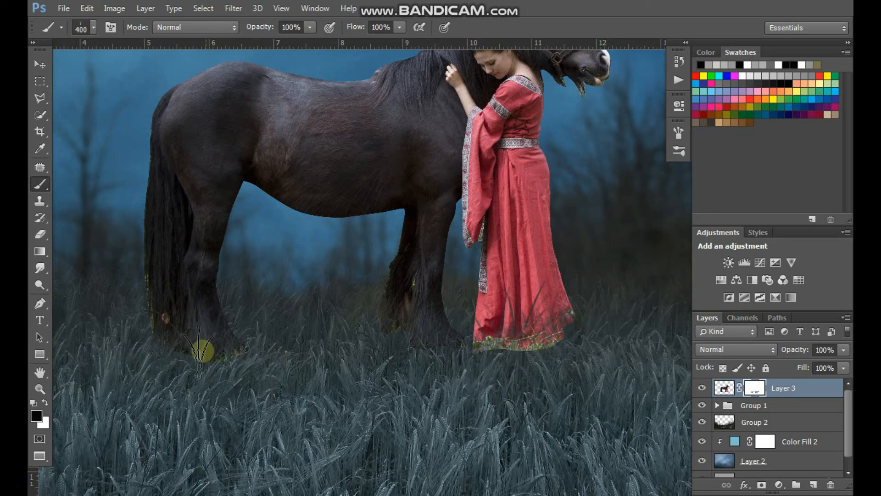
{"action": "left_click", "coordinate": [239, 359]}
{"action": "left_click", "coordinate": [376, 340]}
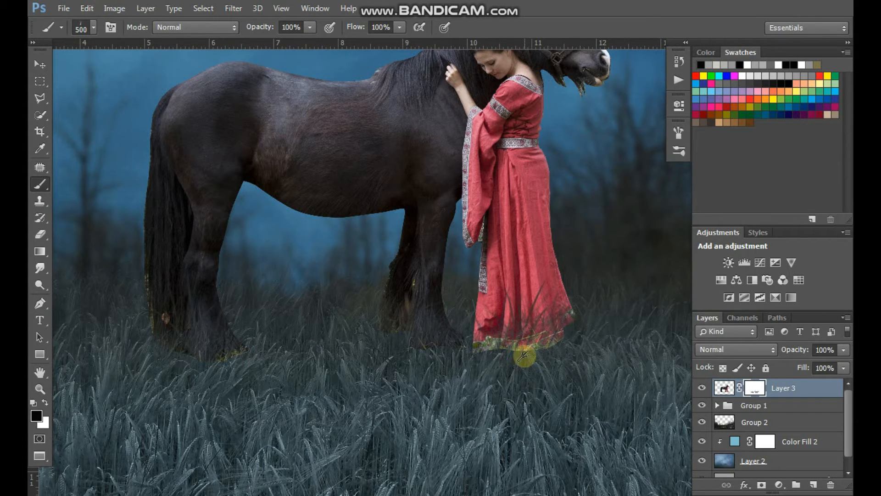
- Reduce the grass brush to 200 px and mask small blades over the dress hem and the horse's rear hoof
{"action": "key", "text": "bracketleft"}
{"action": "left_click", "coordinate": [556, 338]}
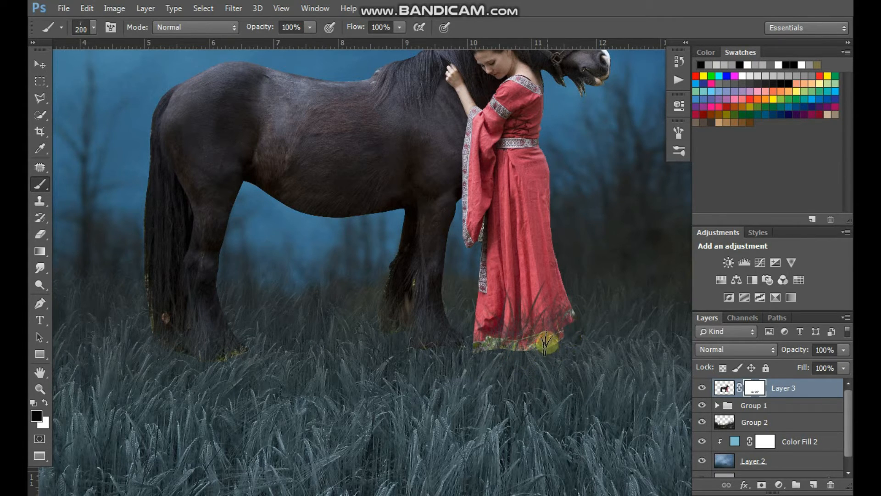
{"action": "left_click", "coordinate": [491, 355]}
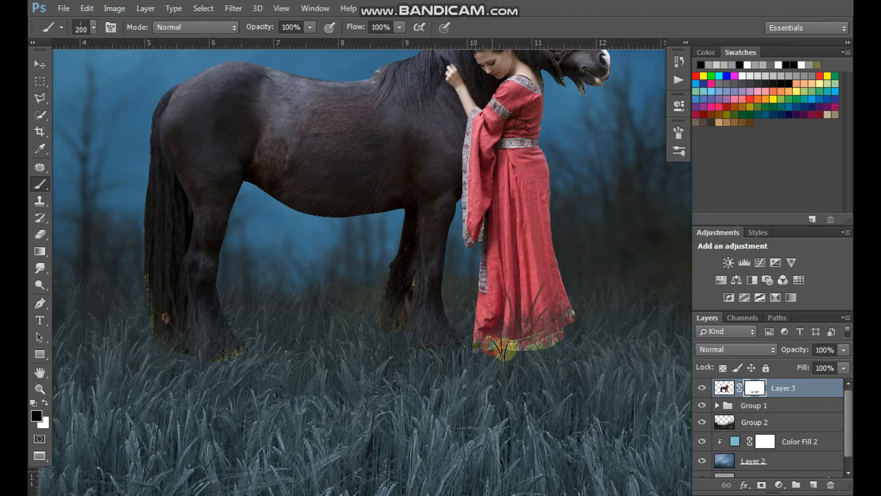
{"action": "left_click", "coordinate": [575, 332]}
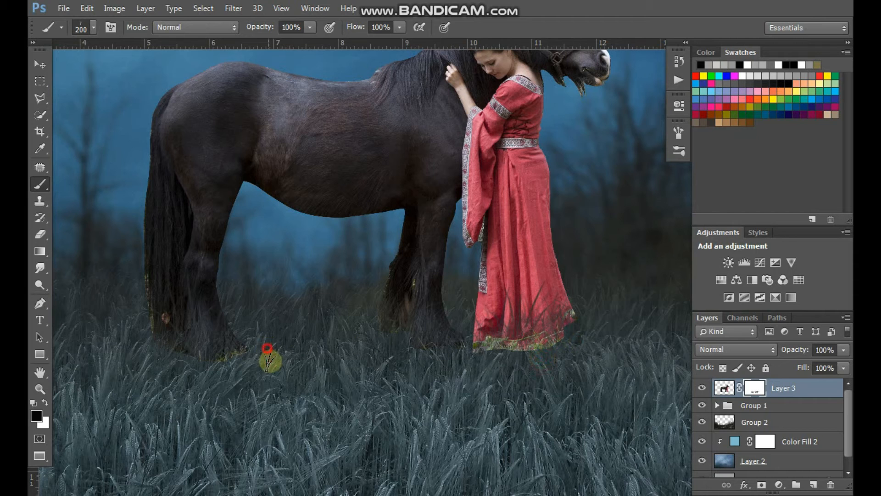
{"action": "left_click", "coordinate": [205, 355]}
{"action": "left_click", "coordinate": [230, 346]}
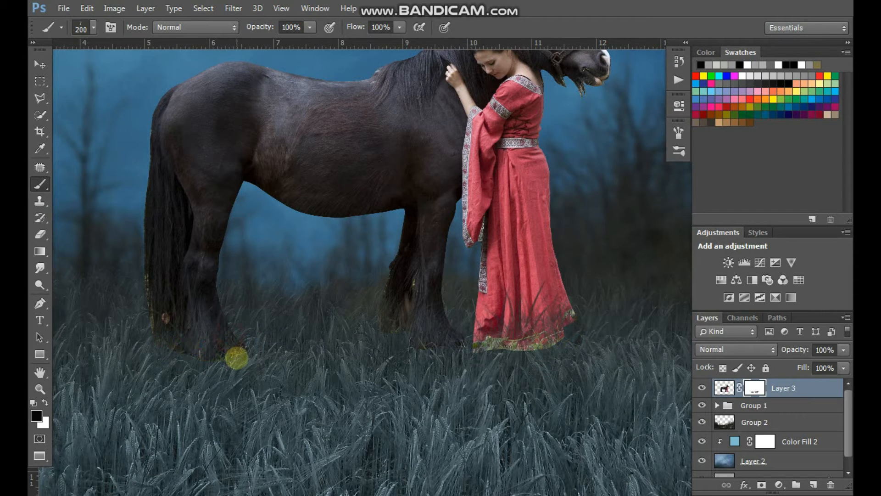
- Switch the mask brush from the grass tip to a soft round 200 px tip with 0% hardness
{"action": "key", "text": "ctrl+minus"}
{"action": "key", "text": "ctrl+minus"}
{"action": "key", "text": "ctrl+minus"}
{"action": "left_click", "coordinate": [362, 307], "text": "ctrl"}
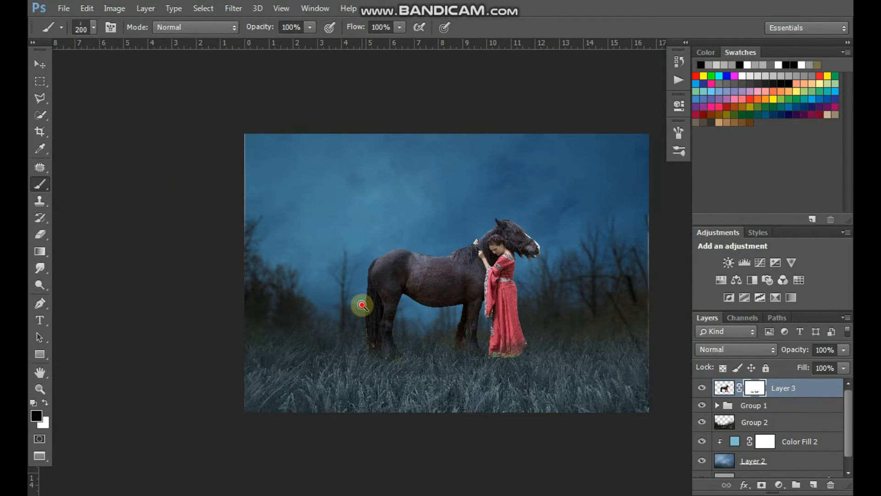
{"action": "left_click_drag", "start_coordinate": [455, 324], "coordinate": [346, 286]}
{"action": "left_click", "coordinate": [306, 316]}
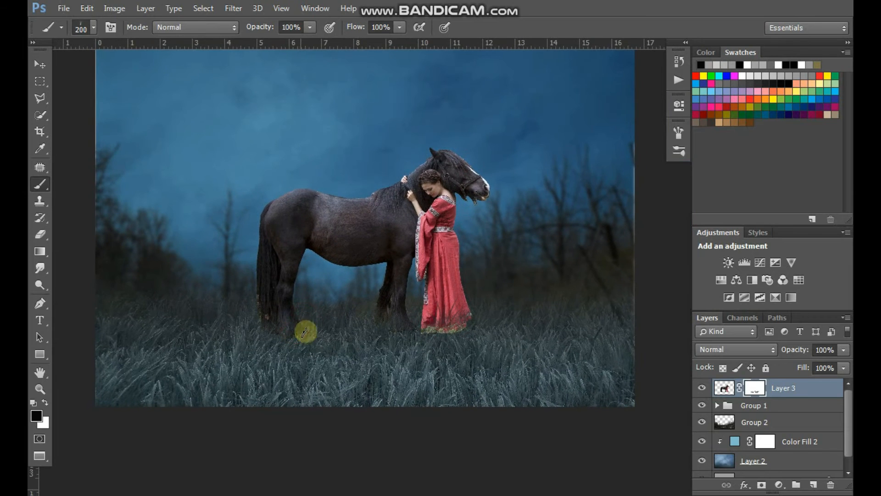
{"action": "left_click", "coordinate": [85, 25]}
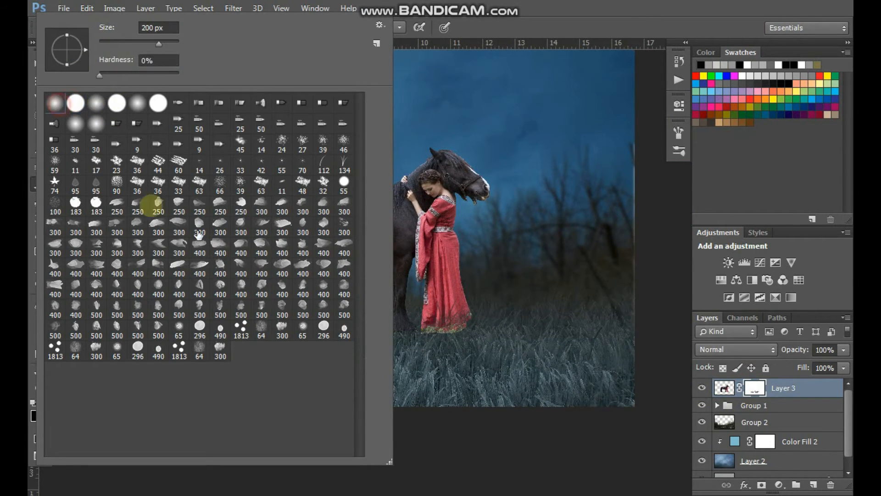
{"action": "left_click", "coordinate": [538, 329]}
- Paint black on the mask with the soft brush to hide the leftover green grass around the horse's rear hoof
{"action": "left_click", "coordinate": [366, 295], "text": "ctrl"}
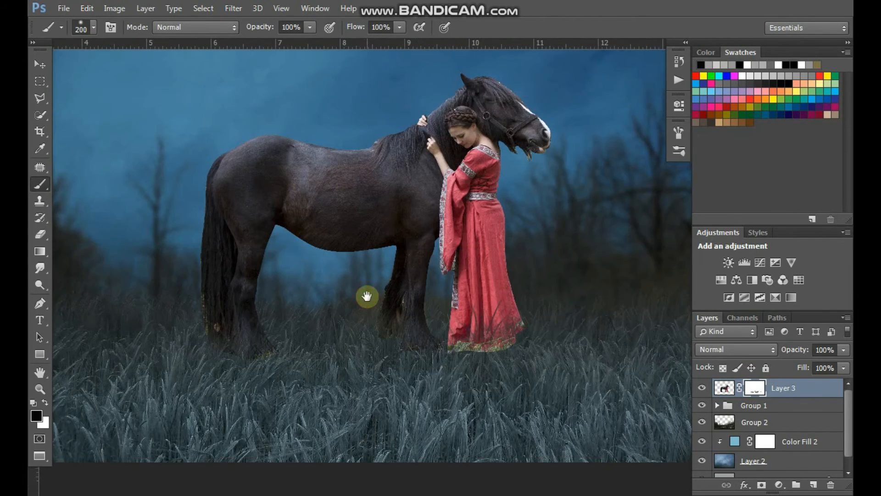
{"action": "left_click", "coordinate": [365, 297], "text": "ctrl"}
{"action": "left_click_drag", "start_coordinate": [298, 321], "coordinate": [367, 296]}
{"action": "left_click_drag", "start_coordinate": [342, 338], "coordinate": [345, 320]}
{"action": "key", "text": "Tab"}
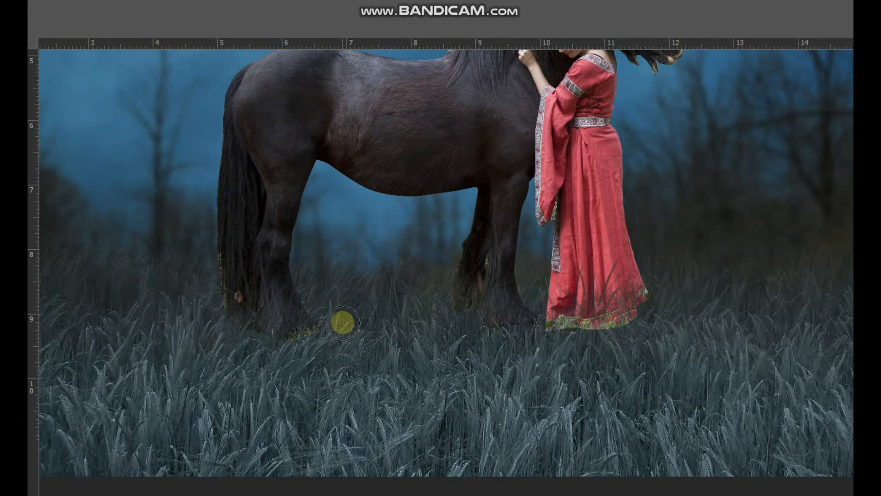
{"action": "key", "text": "f"}
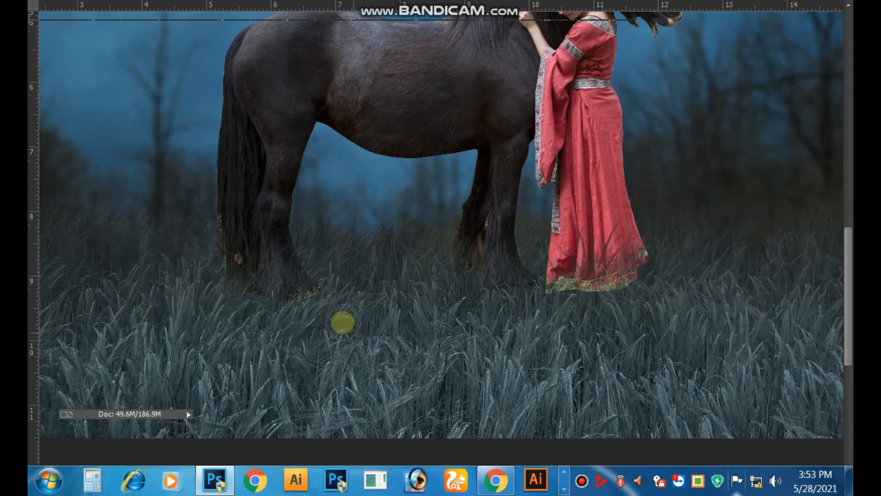
{"action": "left_click_drag", "start_coordinate": [355, 355], "coordinate": [316, 304]}
{"action": "left_click", "coordinate": [321, 305], "text": "ctrl"}
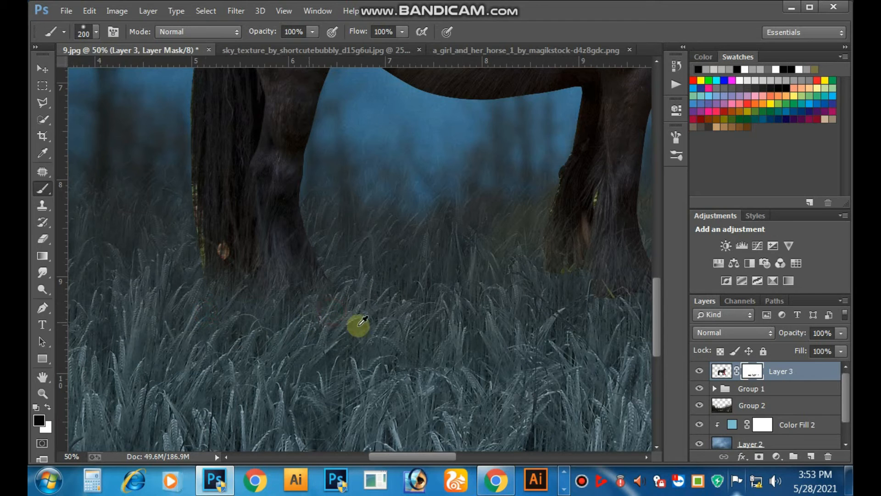
- Mask out the leftover original grass under the front hooves and along the dress hem with the soft 200 px brush
{"action": "scroll", "coordinate": [358, 326], "scroll_direction": "right", "scroll_amount": 6}
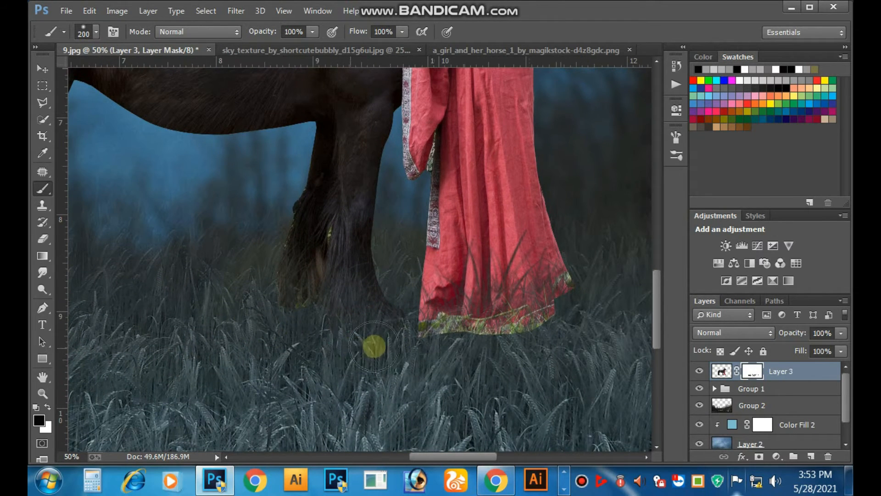
{"action": "left_click_drag", "start_coordinate": [284, 317], "coordinate": [286, 305]}
{"action": "left_click", "coordinate": [414, 356]}
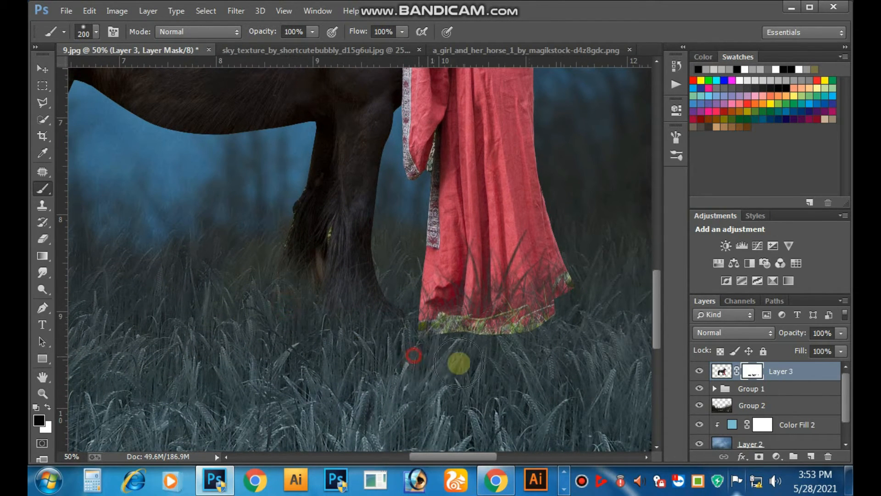
{"action": "mouse_move", "coordinate": [459, 364]}
{"action": "left_mouse_down"}
{"action": "mouse_move", "coordinate": [535, 351]}
{"action": "mouse_move", "coordinate": [447, 361]}
{"action": "mouse_move", "coordinate": [543, 340]}
{"action": "mouse_move", "coordinate": [422, 350]}
{"action": "mouse_move", "coordinate": [540, 343]}
{"action": "mouse_move", "coordinate": [575, 310]}
{"action": "mouse_move", "coordinate": [495, 344]}
{"action": "mouse_move", "coordinate": [445, 339]}
{"action": "mouse_move", "coordinate": [458, 341]}
{"action": "mouse_move", "coordinate": [445, 328]}
{"action": "mouse_move", "coordinate": [482, 341]}
{"action": "mouse_move", "coordinate": [542, 344]}
{"action": "mouse_move", "coordinate": [577, 319]}
{"action": "mouse_move", "coordinate": [522, 347]}
{"action": "mouse_move", "coordinate": [432, 326]}
{"action": "mouse_move", "coordinate": [495, 345]}
{"action": "mouse_move", "coordinate": [559, 326]}
{"action": "mouse_move", "coordinate": [481, 343]}
{"action": "mouse_move", "coordinate": [475, 358]}
{"action": "mouse_move", "coordinate": [521, 350]}
{"action": "left_mouse_up"}
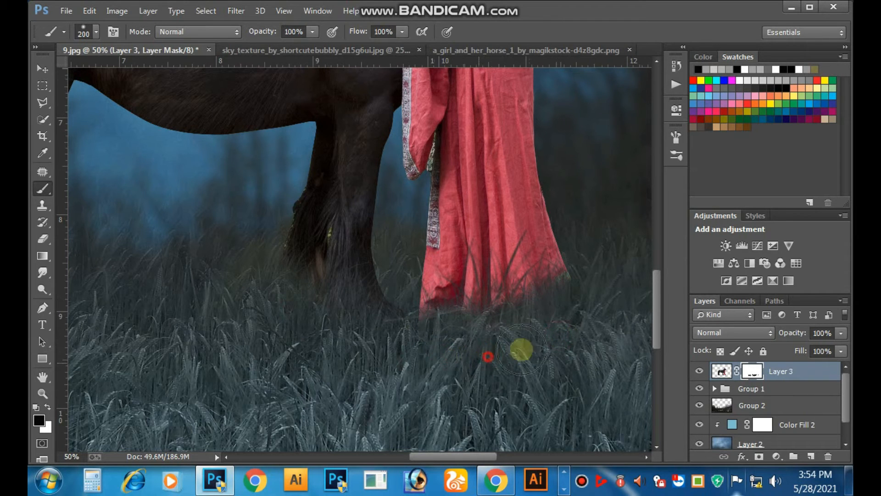
- Choose the 134 px grass brush tip and mask fine blades along the softened hem of the red dress
{"action": "left_click", "coordinate": [84, 34]}
{"action": "left_click", "coordinate": [342, 166]}
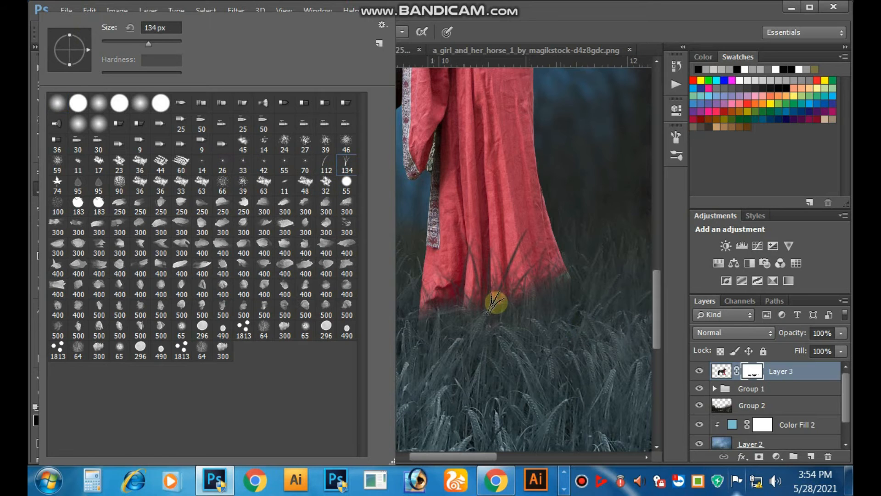
{"action": "left_click", "coordinate": [496, 301]}
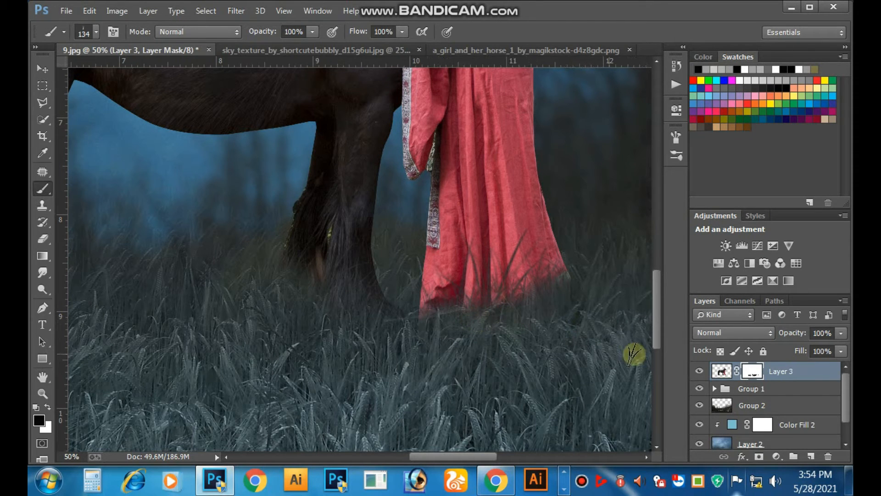
{"action": "mouse_move", "coordinate": [415, 281]}
{"action": "left_mouse_down"}
{"action": "mouse_move", "coordinate": [543, 305]}
{"action": "mouse_move", "coordinate": [473, 309]}
{"action": "mouse_move", "coordinate": [440, 327]}
{"action": "mouse_move", "coordinate": [470, 321]}
{"action": "mouse_move", "coordinate": [417, 299]}
{"action": "mouse_move", "coordinate": [425, 309]}
{"action": "mouse_move", "coordinate": [526, 327]}
{"action": "left_mouse_up"}
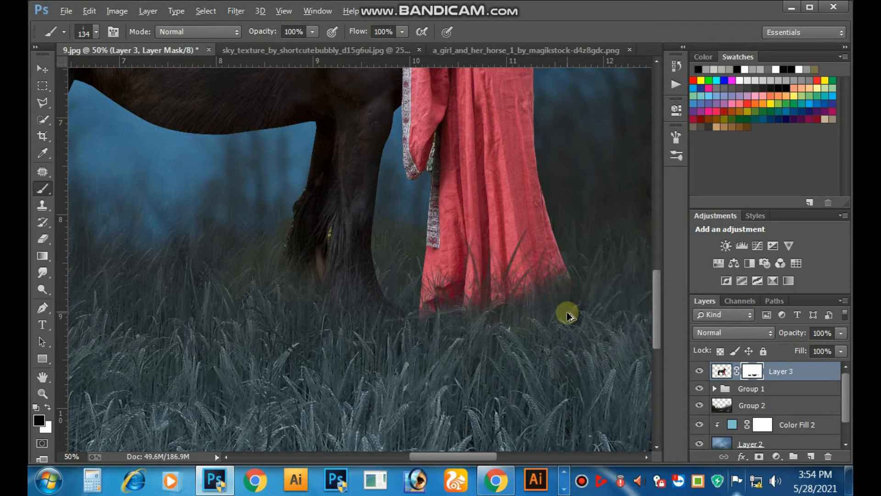
- Crop the image slightly narrower to trim the thin strips at its left and right edges
{"action": "scroll", "coordinate": [568, 316], "scroll_direction": "down", "scroll_amount": 3}
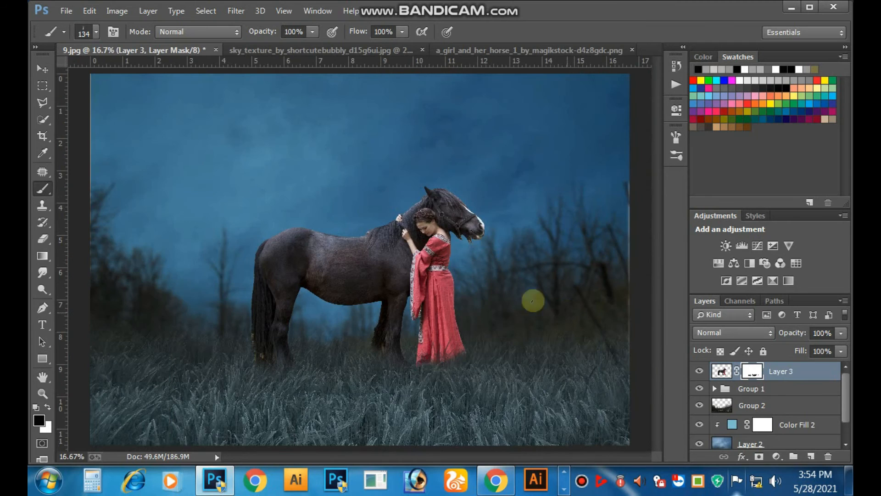
{"action": "left_click", "coordinate": [43, 69]}
{"action": "scroll", "coordinate": [277, 173], "scroll_direction": "down", "scroll_amount": 1}
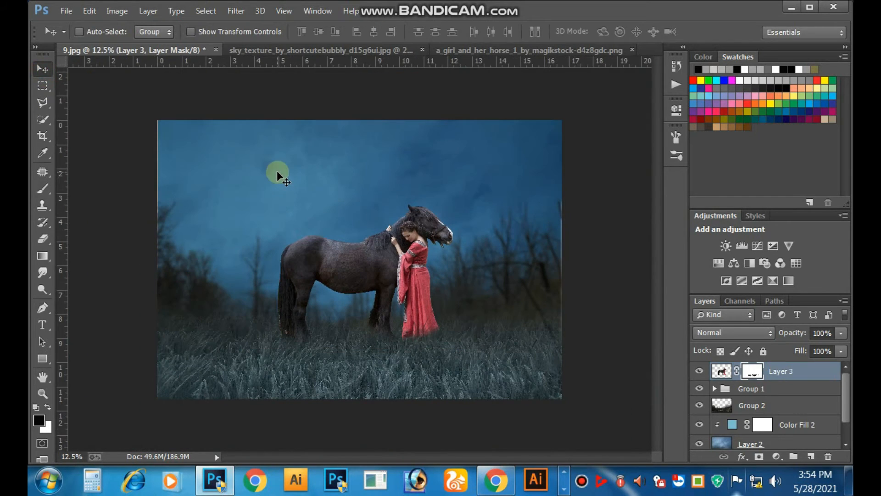
{"action": "left_click", "coordinate": [41, 137]}
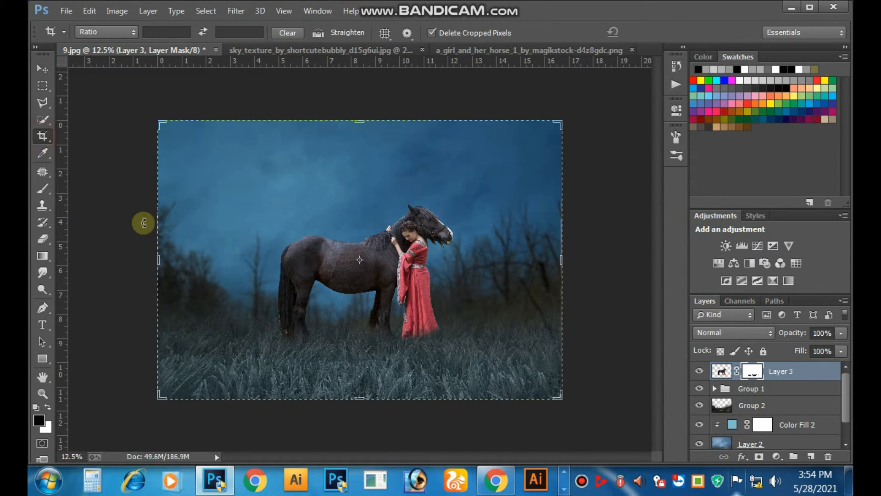
{"action": "left_click_drag", "start_coordinate": [561, 262], "coordinate": [553, 278]}
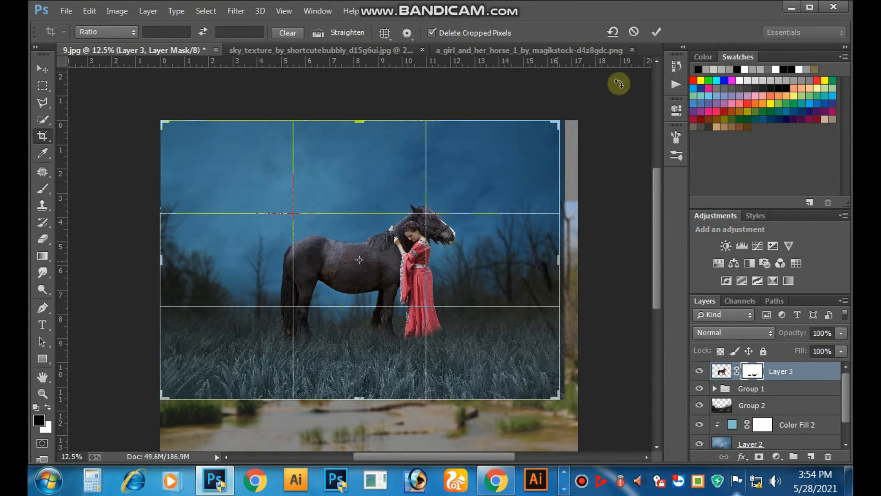
{"action": "left_click", "coordinate": [656, 32]}
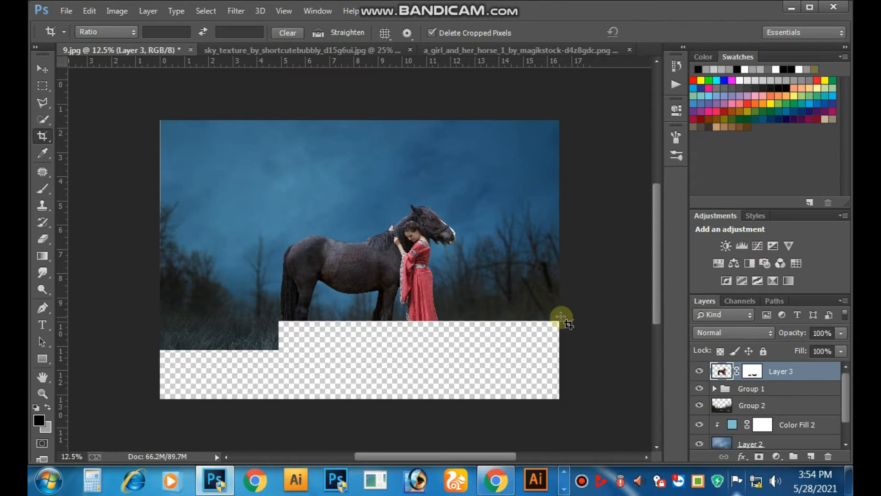
{"action": "left_click", "coordinate": [42, 70]}
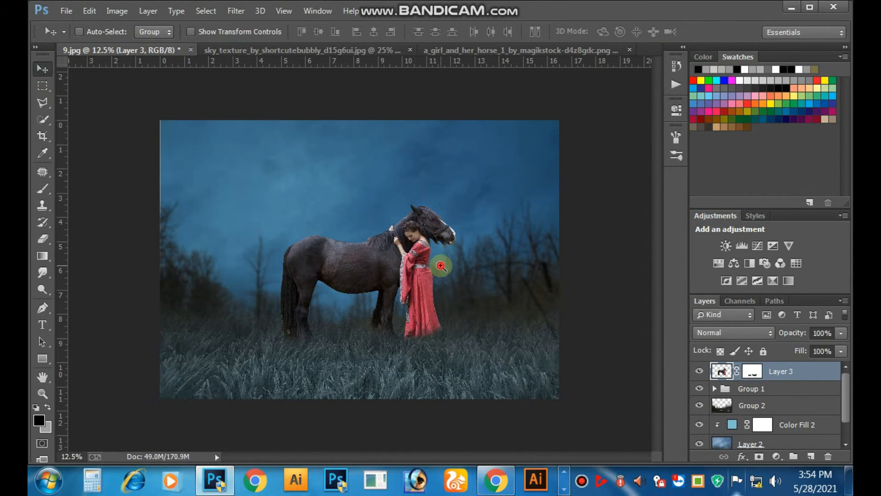
- Activate the Smudge tool for the horse layer and enlarge its brush to 300 px
{"action": "left_click", "coordinate": [441, 265]}
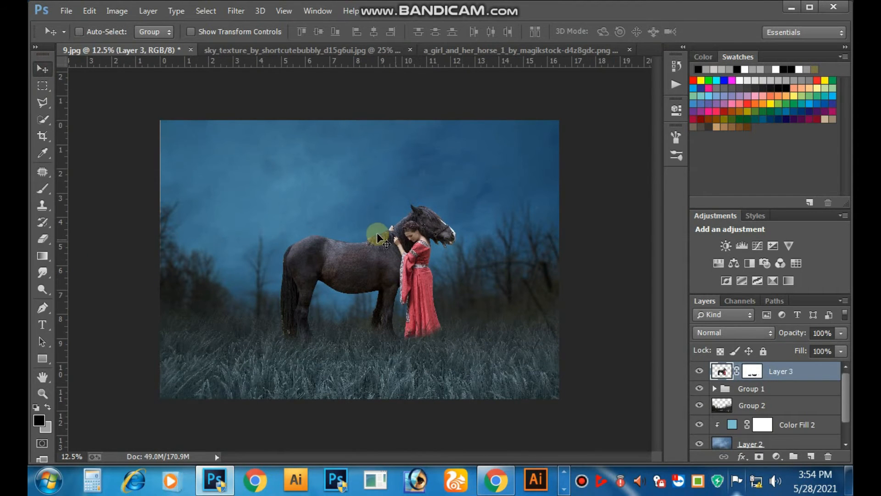
{"action": "left_click", "coordinate": [375, 232], "text": "ctrl"}
{"action": "left_click", "coordinate": [393, 244], "text": "ctrl"}
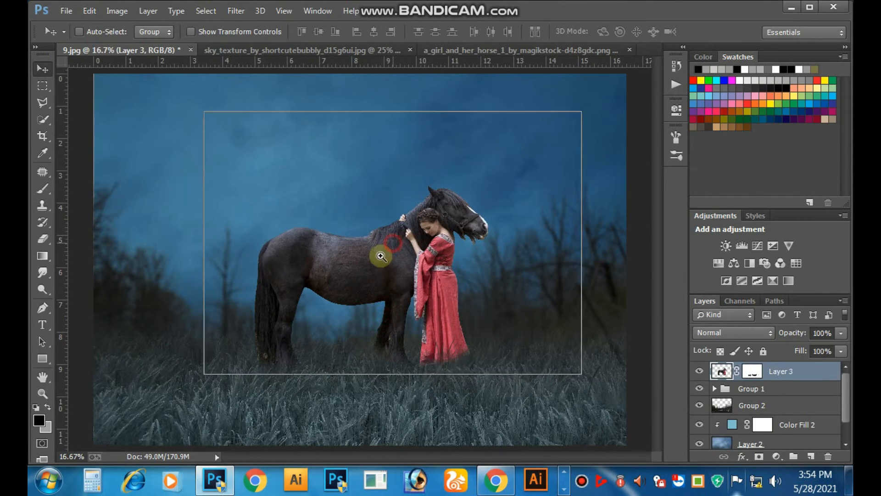
{"action": "left_click", "coordinate": [46, 274]}
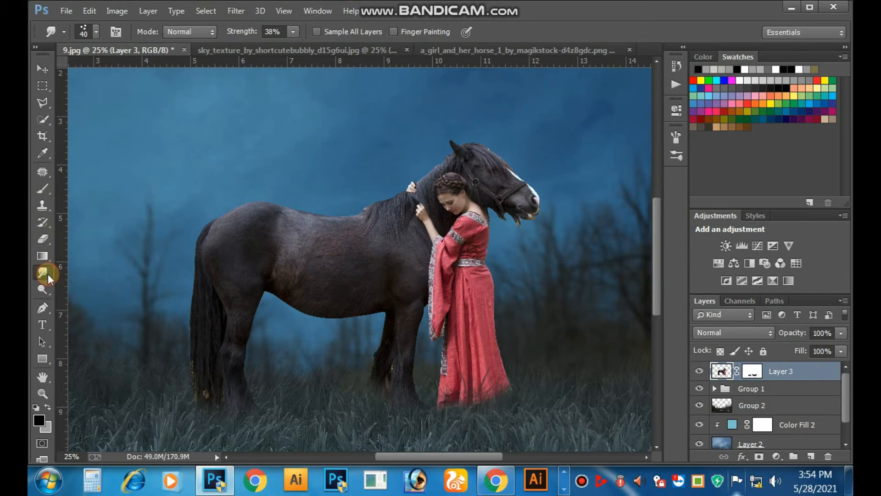
{"action": "right_click", "coordinate": [48, 274]}
{"action": "left_click", "coordinate": [41, 270]}
{"action": "left_click", "coordinate": [86, 30]}
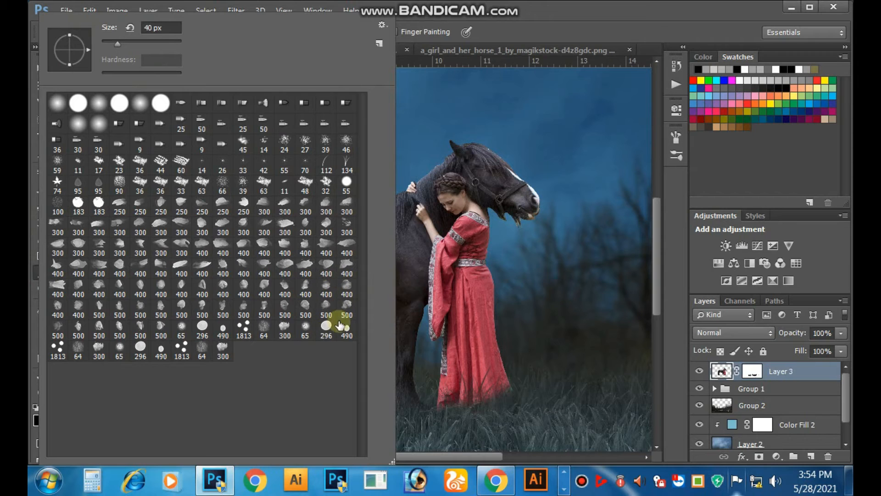
{"action": "left_click", "coordinate": [419, 265]}
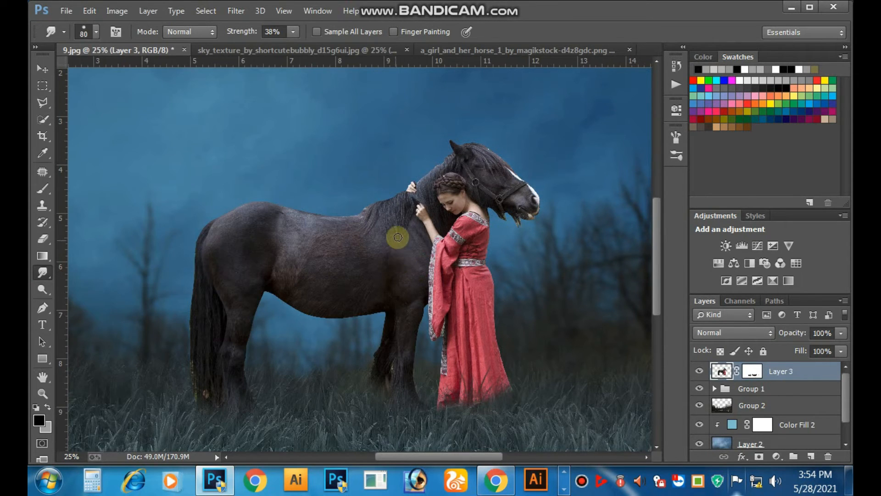
{"action": "key", "text": "bracketright"}
{"action": "key", "text": "bracketright"}
{"action": "key", "text": "bracketright"}
{"action": "key", "text": "bracketright"}
{"action": "key", "text": "bracketright"}
{"action": "key", "text": "bracketright"}
- Reduce the smudge brush to 80 px and smudge the mane downward just below the girl's hands
{"action": "left_click", "coordinate": [397, 228], "text": "ctrl"}
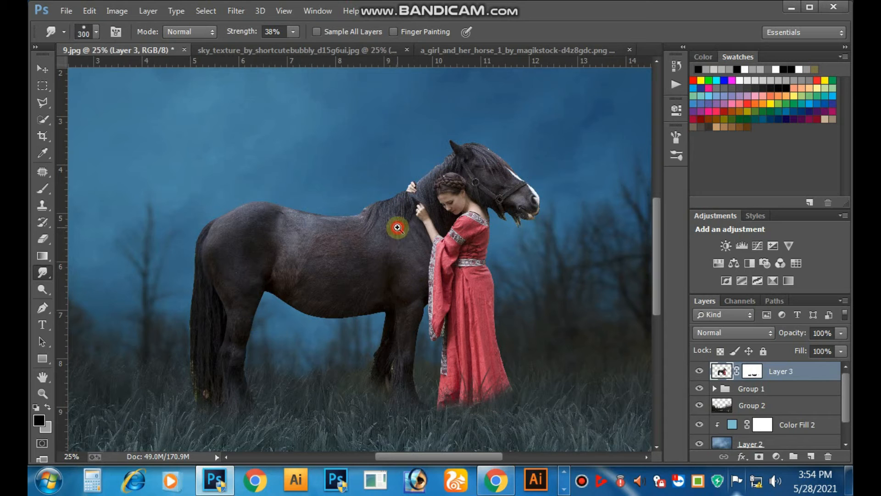
{"action": "left_click", "coordinate": [408, 210], "text": "ctrl"}
{"action": "left_click", "coordinate": [408, 209], "text": "ctrl"}
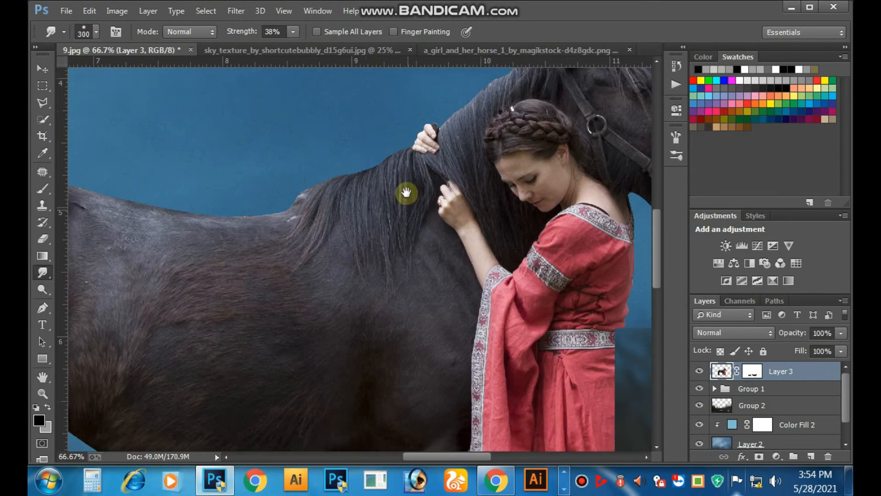
{"action": "mouse_move", "coordinate": [406, 193]}
{"action": "left_mouse_down"}
{"action": "mouse_move", "coordinate": [361, 270]}
{"action": "mouse_move", "coordinate": [342, 275]}
{"action": "mouse_move", "coordinate": [348, 247]}
{"action": "mouse_move", "coordinate": [343, 307]}
{"action": "left_mouse_up"}
{"action": "key", "text": "bracketleft"}
{"action": "key", "text": "bracketleft"}
{"action": "key", "text": "bracketleft"}
{"action": "key", "text": "bracketleft"}
{"action": "key", "text": "bracketleft"}
{"action": "left_click_drag", "start_coordinate": [362, 257], "coordinate": [351, 301]}
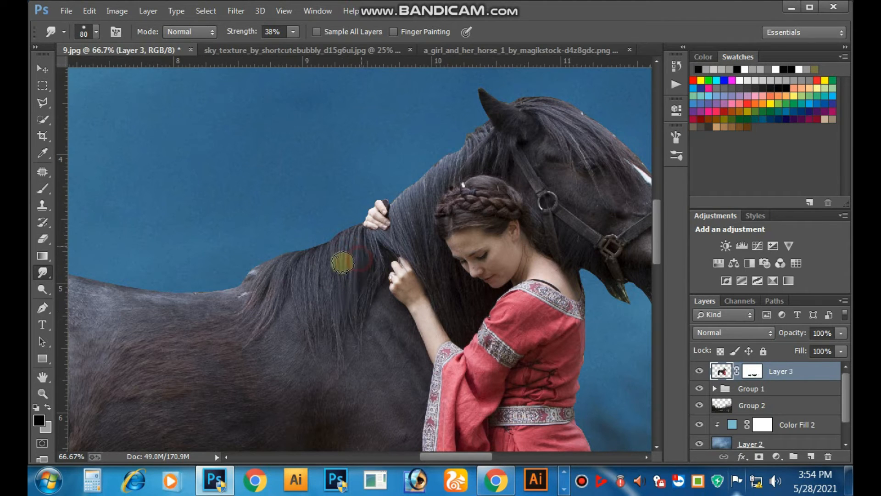
- Set the Smudge strength to 61% and pull the mane strands further down over the horse's shoulder
{"action": "left_click", "coordinate": [291, 32]}
{"action": "left_click_drag", "start_coordinate": [323, 48], "coordinate": [309, 49]}
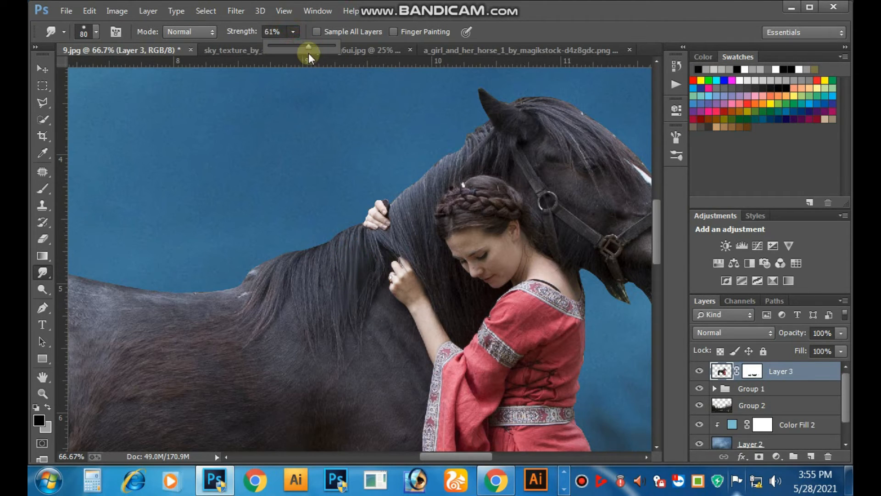
{"action": "left_click_drag", "start_coordinate": [378, 258], "coordinate": [364, 336]}
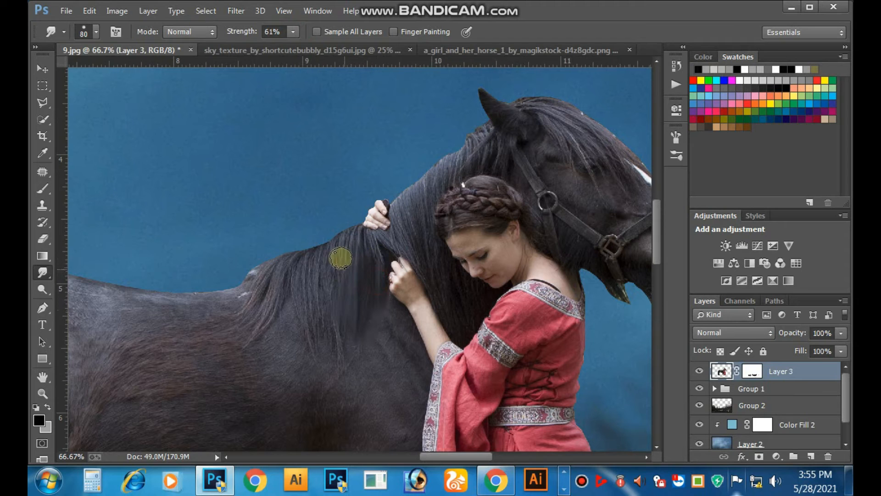
{"action": "left_click_drag", "start_coordinate": [341, 258], "coordinate": [337, 335]}
- Reduce the smudge brush to 60 px and smooth the remaining mane strands toward the horse's back
{"action": "key", "text": "bracketleft"}
{"action": "key", "text": "bracketleft"}
{"action": "mouse_move", "coordinate": [328, 269]}
{"action": "left_mouse_down"}
{"action": "mouse_move", "coordinate": [338, 331]}
{"action": "mouse_move", "coordinate": [308, 293]}
{"action": "mouse_move", "coordinate": [329, 237]}
{"action": "left_mouse_up"}
{"action": "left_click", "coordinate": [366, 254], "text": "ctrl"}
{"action": "left_click_drag", "start_coordinate": [316, 207], "coordinate": [317, 296]}
{"action": "mouse_move", "coordinate": [299, 216]}
{"action": "left_mouse_down"}
{"action": "mouse_move", "coordinate": [316, 336]}
{"action": "mouse_move", "coordinate": [297, 265]}
{"action": "left_mouse_up"}
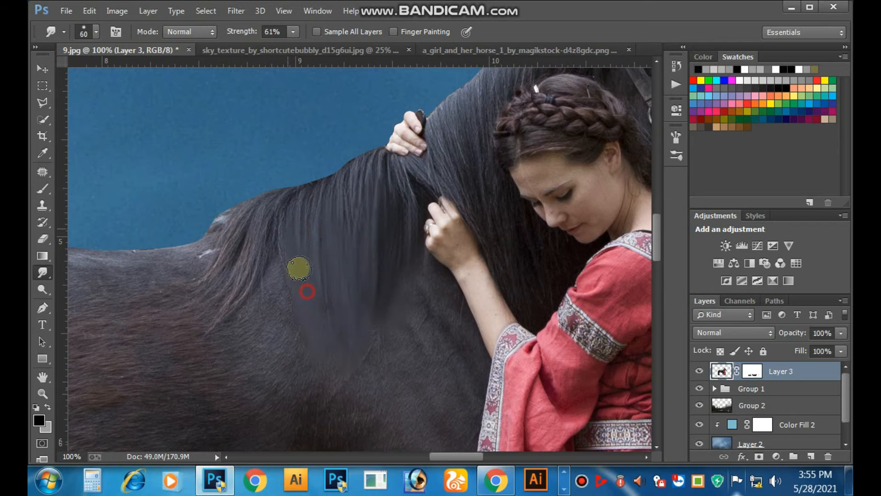
{"action": "left_click_drag", "start_coordinate": [264, 205], "coordinate": [205, 335]}
{"action": "left_click_drag", "start_coordinate": [262, 226], "coordinate": [192, 357]}
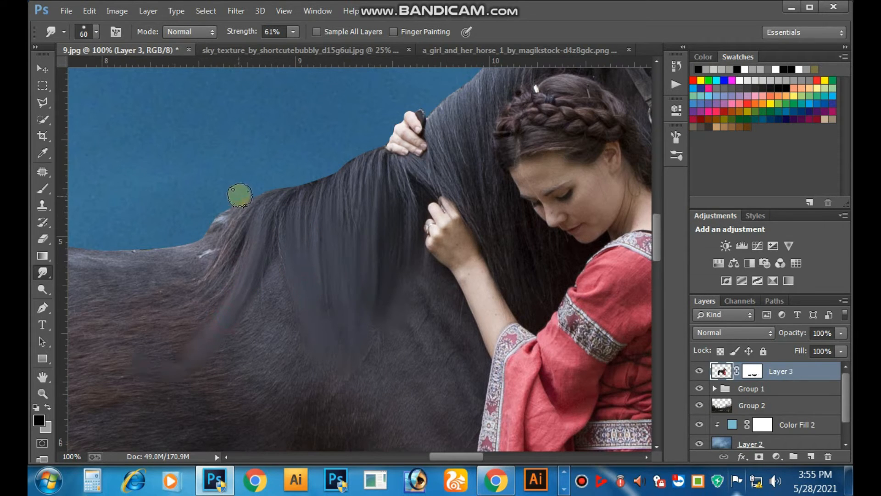
- Smudge the rearmost mane strands downward toward the horse's back
{"action": "left_click_drag", "start_coordinate": [231, 240], "coordinate": [184, 300]}
{"action": "mouse_move", "coordinate": [235, 252]}
{"action": "left_mouse_down"}
{"action": "mouse_move", "coordinate": [216, 256]}
{"action": "mouse_move", "coordinate": [192, 311]}
{"action": "mouse_move", "coordinate": [213, 288]}
{"action": "mouse_move", "coordinate": [189, 327]}
{"action": "left_mouse_up"}
{"action": "left_click_drag", "start_coordinate": [269, 223], "coordinate": [254, 266]}
{"action": "mouse_move", "coordinate": [263, 236]}
{"action": "left_mouse_down"}
{"action": "mouse_move", "coordinate": [254, 265]}
{"action": "mouse_move", "coordinate": [261, 257]}
{"action": "mouse_move", "coordinate": [235, 256]}
{"action": "left_mouse_up"}
{"action": "left_click_drag", "start_coordinate": [271, 211], "coordinate": [247, 223]}
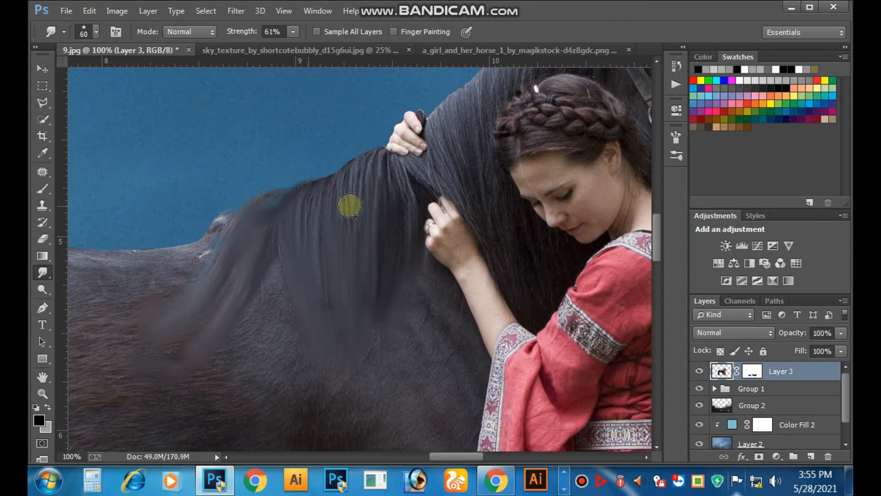
- Smooth the central mane strands over the horse's shoulder, behind the girl's hands
{"action": "left_click_drag", "start_coordinate": [400, 214], "coordinate": [390, 195]}
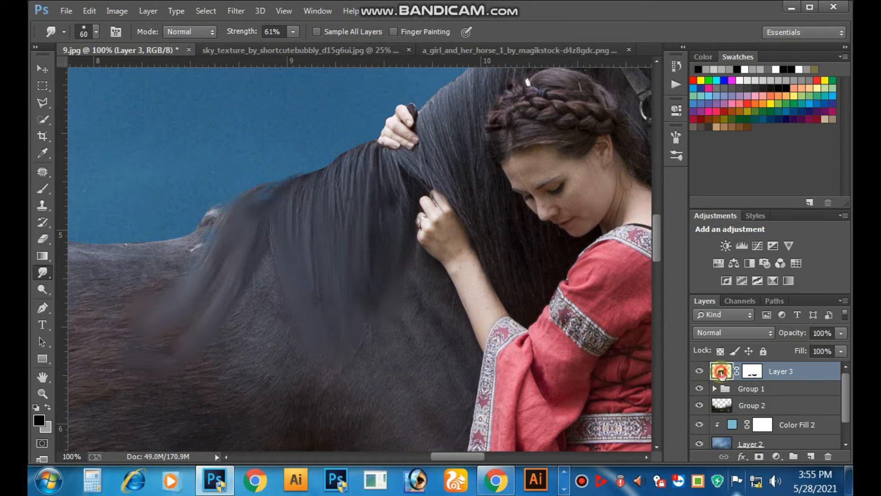
{"action": "left_click_drag", "start_coordinate": [338, 179], "coordinate": [340, 243]}
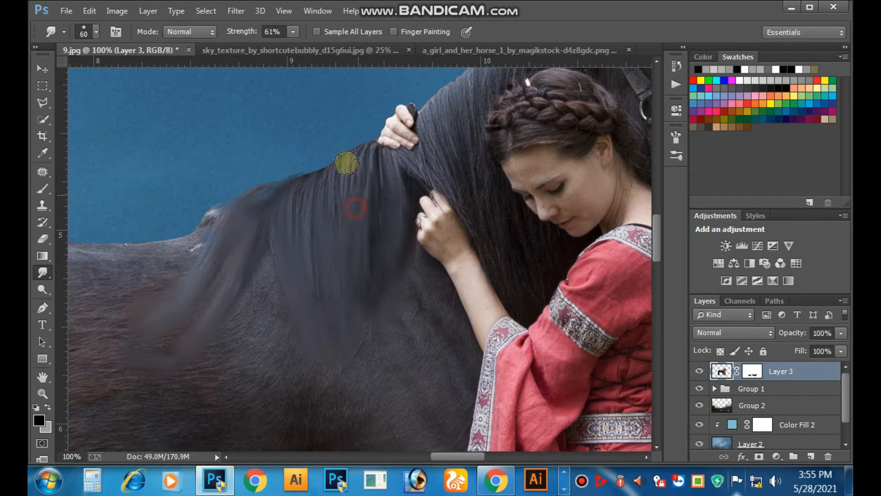
{"action": "left_click_drag", "start_coordinate": [337, 175], "coordinate": [311, 254]}
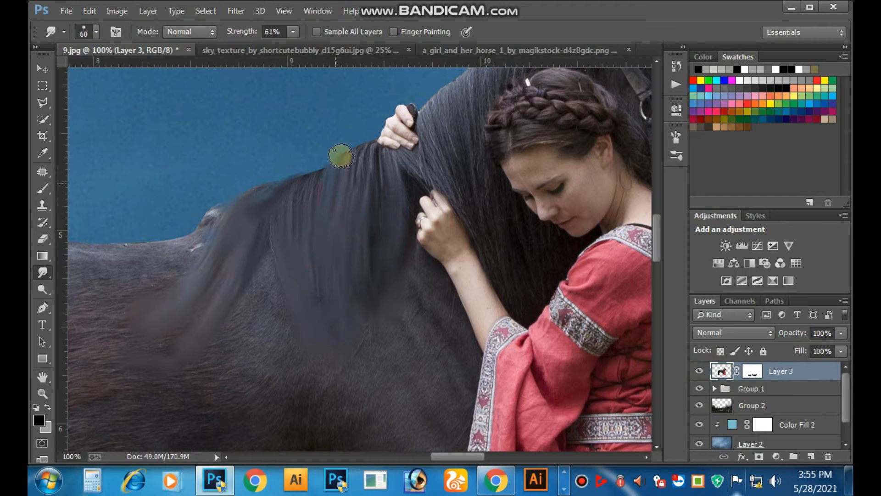
{"action": "left_click_drag", "start_coordinate": [333, 189], "coordinate": [325, 215]}
- Smudge the neck mane downward between the girl's hands and her face
{"action": "mouse_move", "coordinate": [447, 149]}
{"action": "left_mouse_down"}
{"action": "mouse_move", "coordinate": [372, 207]}
{"action": "mouse_move", "coordinate": [433, 323]}
{"action": "left_mouse_up"}
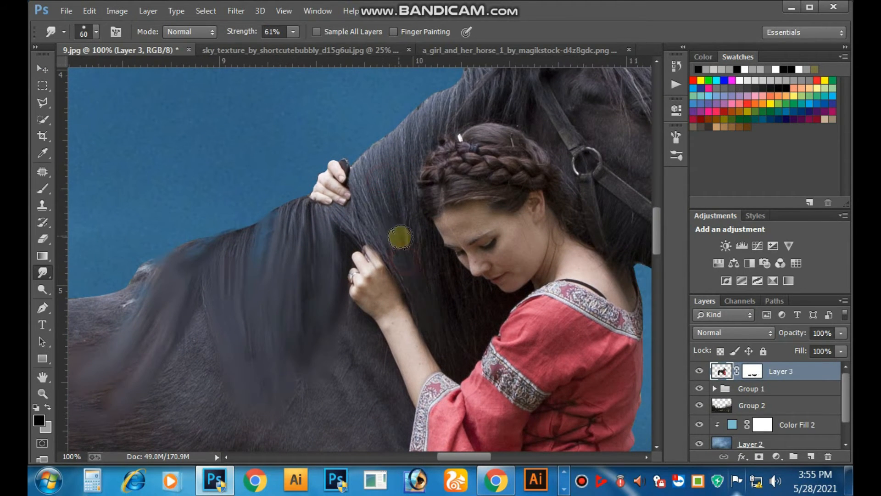
{"action": "left_click_drag", "start_coordinate": [401, 238], "coordinate": [438, 350]}
{"action": "left_click_drag", "start_coordinate": [370, 248], "coordinate": [409, 304]}
{"action": "left_click_drag", "start_coordinate": [401, 244], "coordinate": [415, 279]}
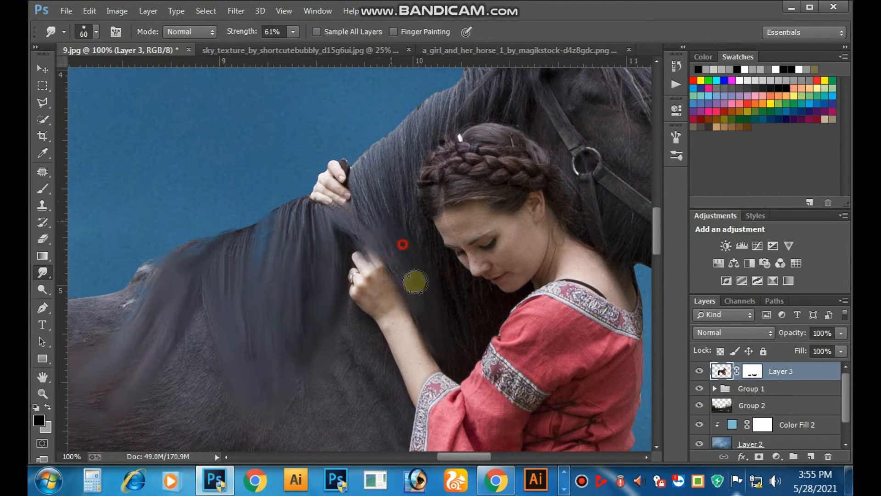
{"action": "left_click_drag", "start_coordinate": [385, 218], "coordinate": [392, 242]}
{"action": "mouse_move", "coordinate": [391, 179]}
{"action": "left_mouse_down"}
{"action": "mouse_move", "coordinate": [436, 311]}
{"action": "mouse_move", "coordinate": [462, 332]}
{"action": "left_mouse_up"}
- Set the Smudge strength to 45% and soften the upper neck mane beside the girl's braid
{"action": "left_click", "coordinate": [293, 32]}
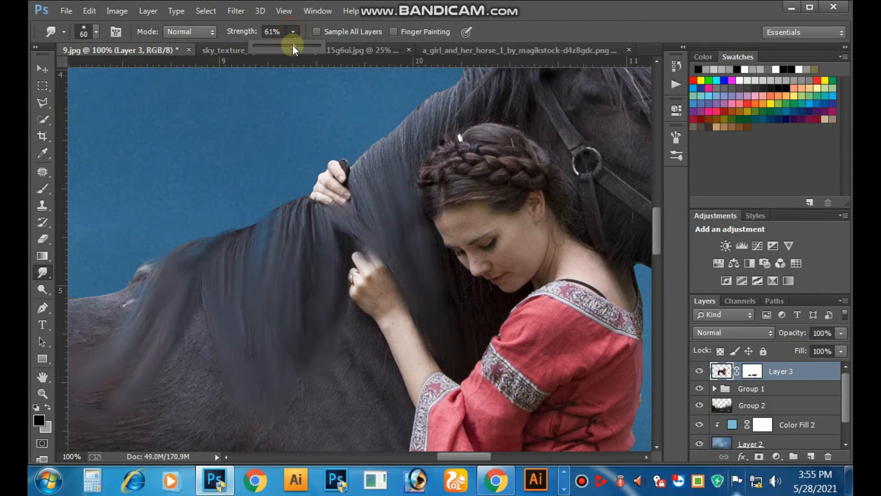
{"action": "left_click", "coordinate": [403, 181]}
{"action": "left_click_drag", "start_coordinate": [399, 162], "coordinate": [383, 160]}
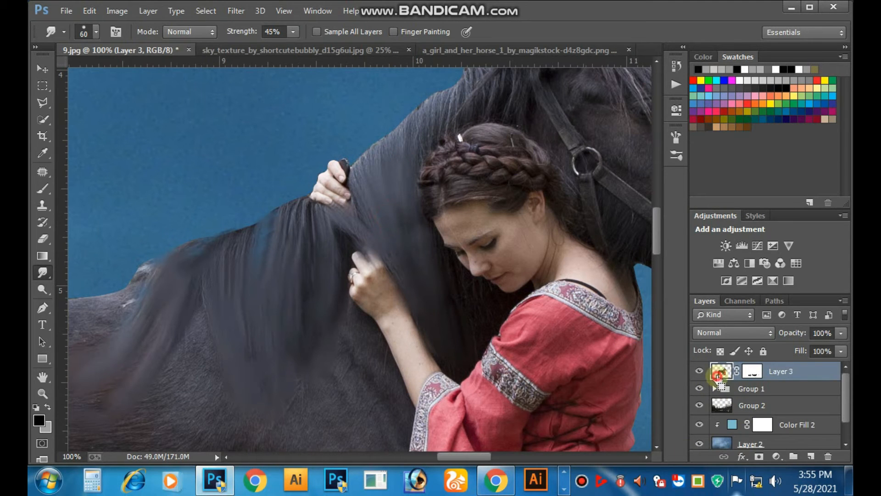
- Load the Layer 3 outline as a selection and smudge the neck mane downward inside it
{"action": "left_click", "coordinate": [721, 373], "text": "ctrl"}
{"action": "left_click", "coordinate": [398, 158]}
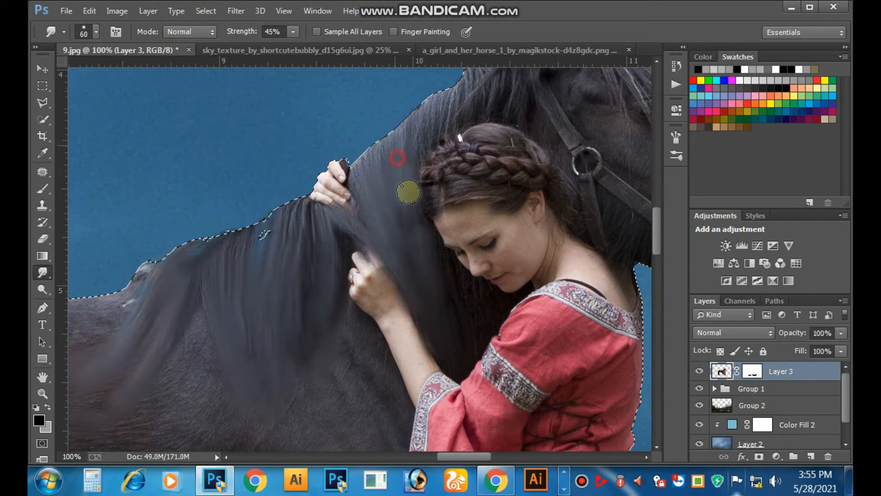
{"action": "mouse_move", "coordinate": [409, 192]}
{"action": "left_mouse_down"}
{"action": "mouse_move", "coordinate": [414, 119]}
{"action": "mouse_move", "coordinate": [416, 266]}
{"action": "mouse_move", "coordinate": [420, 245]}
{"action": "mouse_move", "coordinate": [457, 345]}
{"action": "left_mouse_up"}
{"action": "mouse_move", "coordinate": [455, 299]}
{"action": "left_mouse_down"}
{"action": "mouse_move", "coordinate": [466, 351]}
{"action": "mouse_move", "coordinate": [487, 296]}
{"action": "mouse_move", "coordinate": [470, 337]}
{"action": "left_mouse_up"}
{"action": "mouse_move", "coordinate": [498, 232]}
{"action": "left_mouse_down"}
{"action": "mouse_move", "coordinate": [446, 277]}
{"action": "mouse_move", "coordinate": [394, 346]}
{"action": "left_mouse_up"}
{"action": "mouse_move", "coordinate": [409, 201]}
{"action": "left_mouse_down"}
{"action": "mouse_move", "coordinate": [419, 185]}
{"action": "mouse_move", "coordinate": [403, 240]}
{"action": "left_mouse_up"}
{"action": "mouse_move", "coordinate": [383, 191]}
{"action": "left_mouse_down"}
{"action": "mouse_move", "coordinate": [358, 239]}
{"action": "mouse_move", "coordinate": [366, 196]}
{"action": "mouse_move", "coordinate": [340, 241]}
{"action": "mouse_move", "coordinate": [317, 250]}
{"action": "mouse_move", "coordinate": [371, 177]}
{"action": "mouse_move", "coordinate": [367, 199]}
{"action": "mouse_move", "coordinate": [346, 223]}
{"action": "left_mouse_up"}
- Smudge the upper forelock along its strands and smooth the base of the horse's ear
{"action": "key", "text": "ctrl+minus"}
{"action": "key", "text": "ctrl+minus"}
{"action": "left_click_drag", "start_coordinate": [426, 242], "coordinate": [393, 177]}
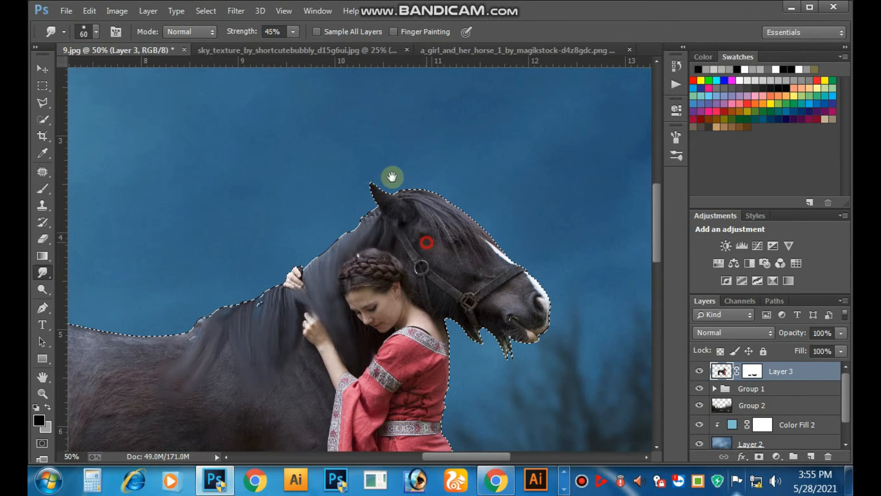
{"action": "mouse_move", "coordinate": [464, 223]}
{"action": "left_mouse_down"}
{"action": "mouse_move", "coordinate": [397, 187]}
{"action": "mouse_move", "coordinate": [414, 231]}
{"action": "left_mouse_up"}
{"action": "left_click_drag", "start_coordinate": [372, 177], "coordinate": [404, 232]}
{"action": "left_click", "coordinate": [408, 189], "text": "ctrl"}
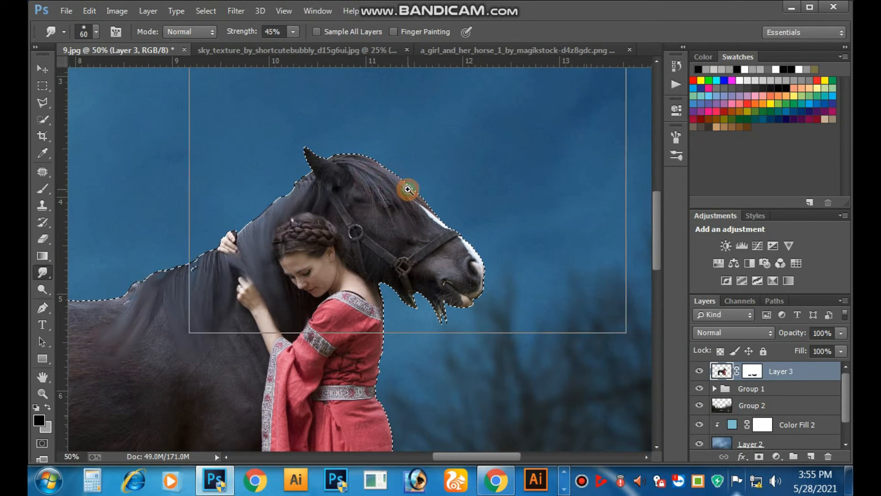
{"action": "left_click", "coordinate": [399, 197], "text": "ctrl"}
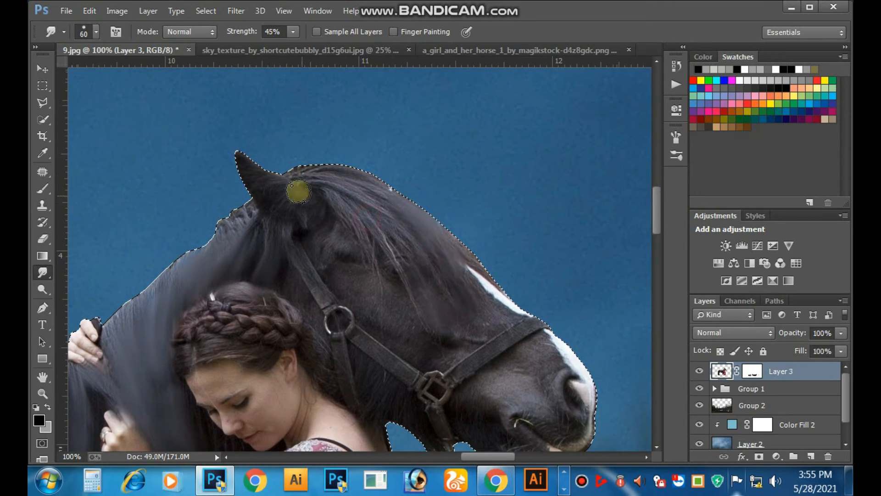
{"action": "left_click_drag", "start_coordinate": [298, 191], "coordinate": [391, 289]}
{"action": "mouse_move", "coordinate": [350, 198]}
{"action": "left_mouse_down"}
{"action": "mouse_move", "coordinate": [384, 245]}
{"action": "mouse_move", "coordinate": [375, 254]}
{"action": "left_mouse_up"}
{"action": "left_click_drag", "start_coordinate": [369, 185], "coordinate": [426, 236]}
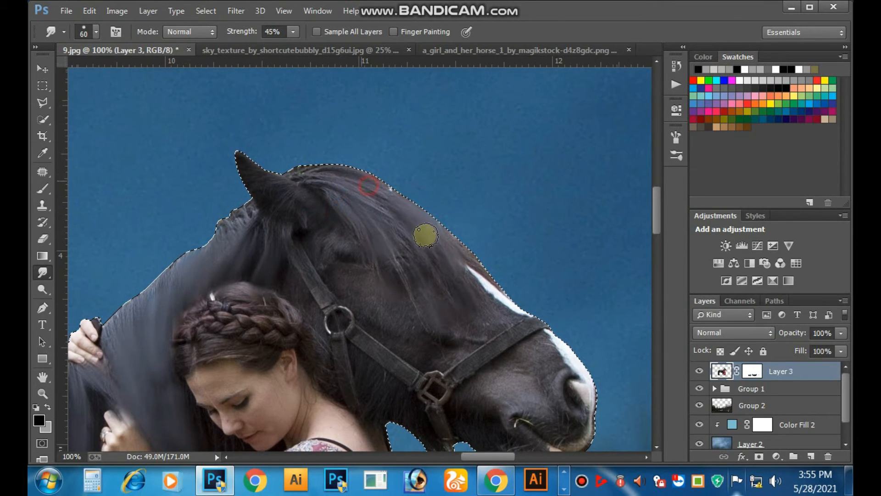
{"action": "left_click_drag", "start_coordinate": [305, 199], "coordinate": [267, 223]}
{"action": "mouse_move", "coordinate": [290, 199]}
{"action": "left_mouse_down"}
{"action": "mouse_move", "coordinate": [266, 225]}
{"action": "mouse_move", "coordinate": [259, 185]}
{"action": "mouse_move", "coordinate": [278, 188]}
{"action": "left_mouse_up"}
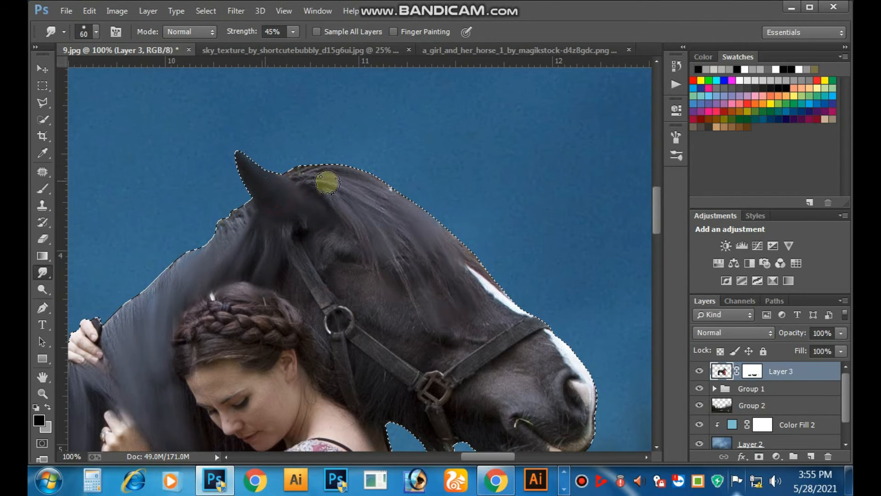
- Blend the lower forelock strands down the horse's forehead toward the white blaze
{"action": "mouse_move", "coordinate": [397, 203]}
{"action": "left_mouse_down"}
{"action": "mouse_move", "coordinate": [468, 260]}
{"action": "mouse_move", "coordinate": [481, 315]}
{"action": "left_mouse_up"}
{"action": "mouse_move", "coordinate": [398, 254]}
{"action": "left_mouse_down"}
{"action": "mouse_move", "coordinate": [418, 298]}
{"action": "mouse_move", "coordinate": [443, 306]}
{"action": "left_mouse_up"}
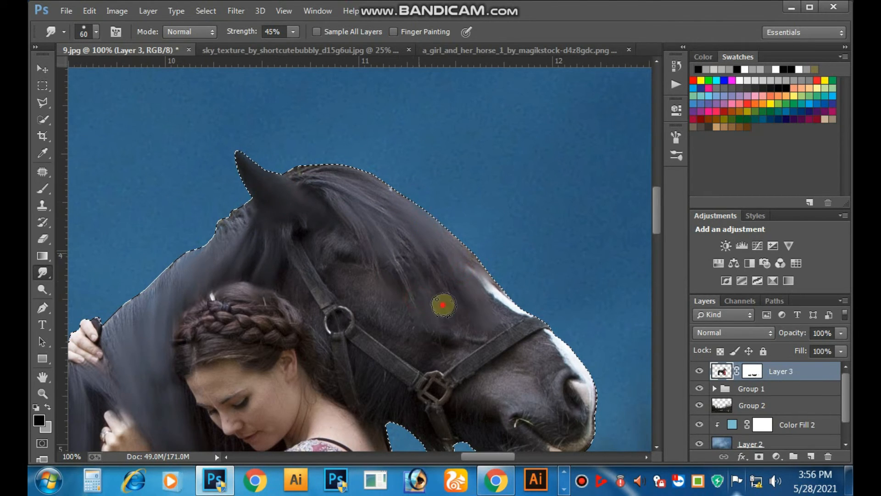
{"action": "left_click_drag", "start_coordinate": [366, 256], "coordinate": [374, 273]}
{"action": "left_click_drag", "start_coordinate": [366, 197], "coordinate": [402, 222]}
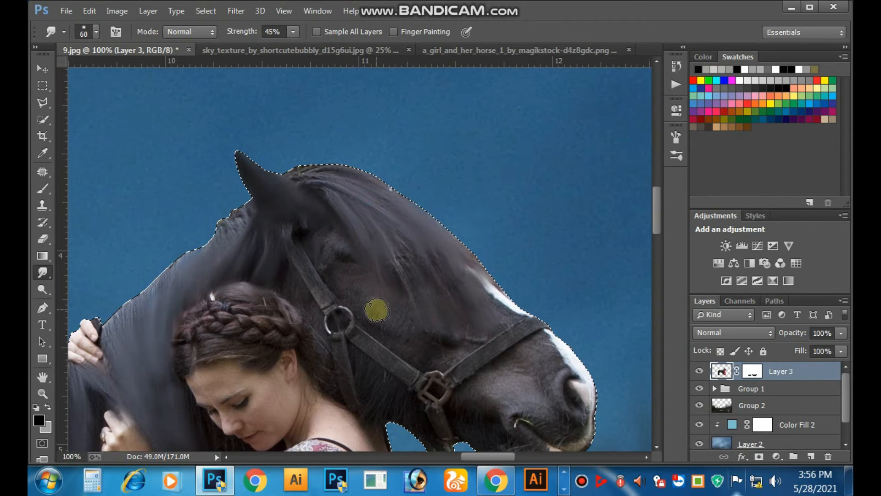
- Smooth the horse's cheek and throat fur around the lower halter straps
{"action": "key", "text": "alt+space"}
{"action": "left_click_drag", "start_coordinate": [377, 310], "coordinate": [394, 220]}
{"action": "left_click", "coordinate": [404, 288]}
{"action": "left_click_drag", "start_coordinate": [402, 283], "coordinate": [394, 309]}
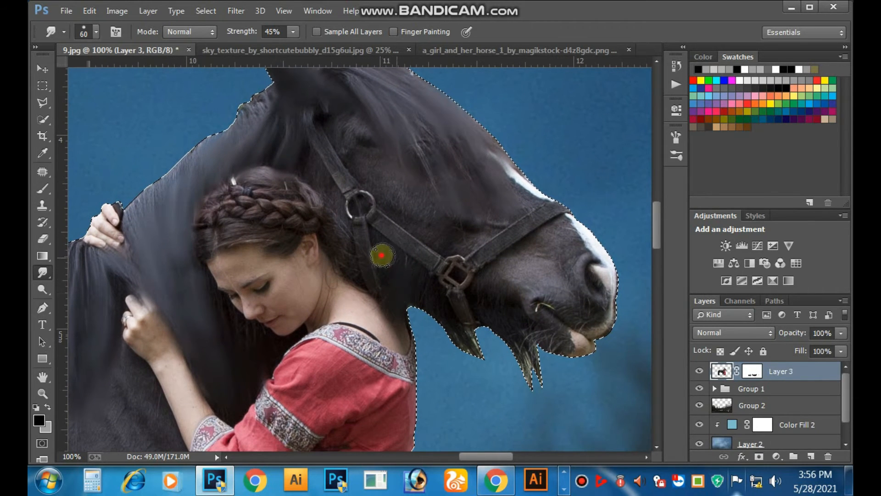
{"action": "left_click_drag", "start_coordinate": [382, 255], "coordinate": [392, 267]}
{"action": "left_click_drag", "start_coordinate": [403, 249], "coordinate": [434, 259]}
{"action": "mouse_move", "coordinate": [384, 274]}
{"action": "left_mouse_down"}
{"action": "mouse_move", "coordinate": [388, 289]}
{"action": "mouse_move", "coordinate": [354, 256]}
{"action": "mouse_move", "coordinate": [364, 289]}
{"action": "left_mouse_up"}
- Reduce the smudge brush to 40 px and smooth the upper halter strap and the fur around the eye
{"action": "key", "text": "bracketleft"}
{"action": "key", "text": "bracketleft"}
{"action": "left_click", "coordinate": [310, 157]}
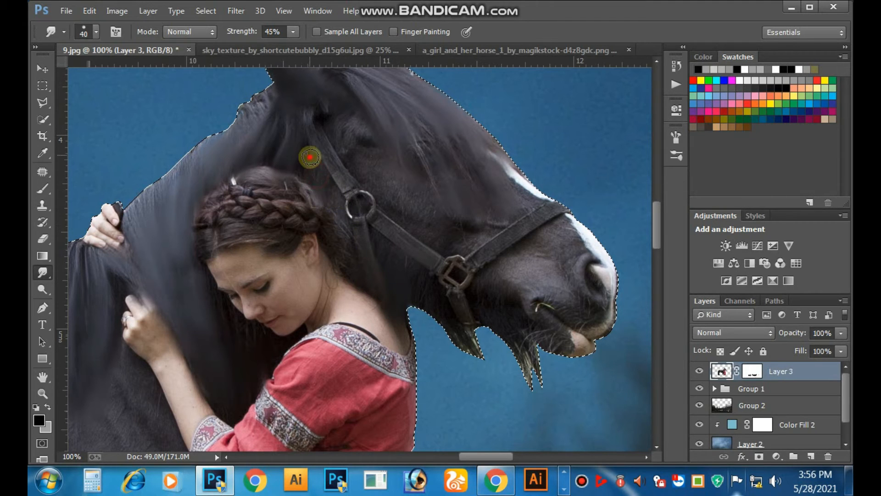
{"action": "left_click_drag", "start_coordinate": [331, 159], "coordinate": [347, 189]}
{"action": "mouse_move", "coordinate": [345, 137]}
{"action": "left_mouse_down"}
{"action": "mouse_move", "coordinate": [365, 123]}
{"action": "mouse_move", "coordinate": [346, 142]}
{"action": "mouse_move", "coordinate": [393, 194]}
{"action": "left_mouse_up"}
- Smudge the horse's chin tufts, clear the selection, and pull the tufts outward with a 70 px brush
{"action": "left_click_drag", "start_coordinate": [520, 350], "coordinate": [534, 388]}
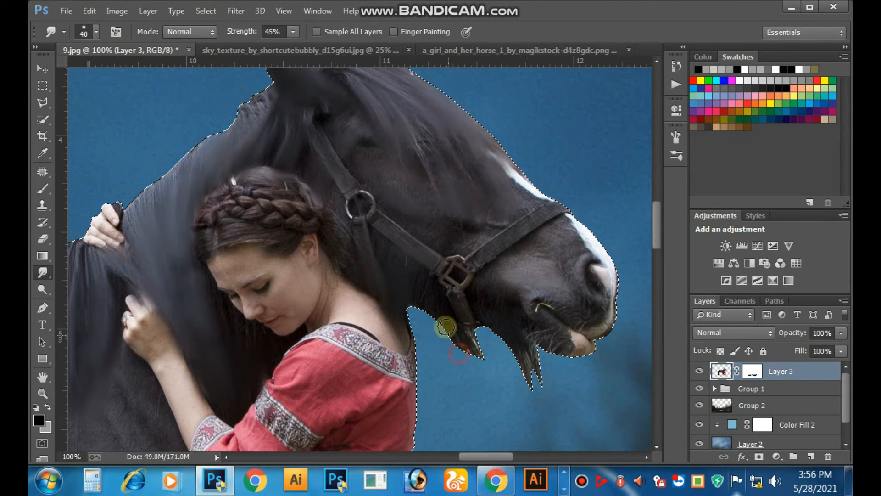
{"action": "left_click_drag", "start_coordinate": [464, 346], "coordinate": [474, 363]}
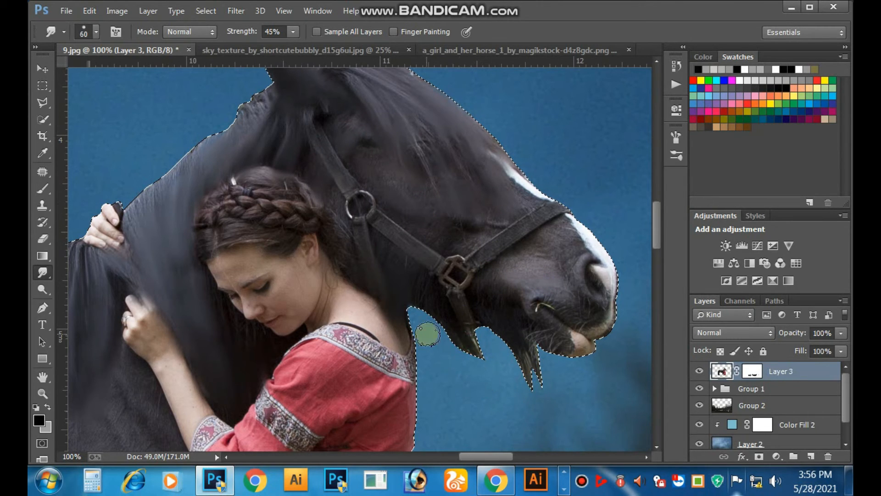
{"action": "key", "text": "ctrl+d"}
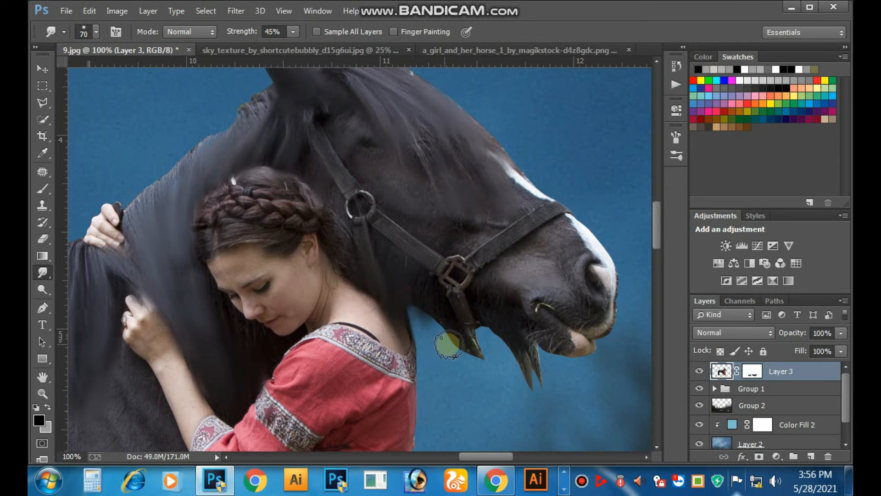
{"action": "mouse_move", "coordinate": [519, 364]}
{"action": "left_mouse_down"}
{"action": "mouse_move", "coordinate": [546, 414]}
{"action": "mouse_move", "coordinate": [575, 426]}
{"action": "left_mouse_up"}
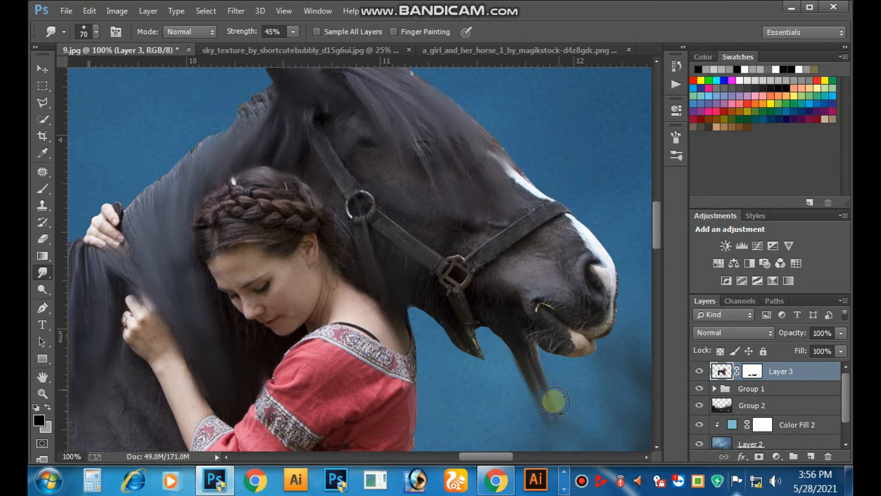
{"action": "mouse_move", "coordinate": [533, 379]}
{"action": "left_mouse_down"}
{"action": "mouse_move", "coordinate": [517, 305]}
{"action": "mouse_move", "coordinate": [459, 236]}
{"action": "mouse_move", "coordinate": [497, 293]}
{"action": "left_mouse_up"}
- Smooth the horse's jaw, lower lip whiskers and nose with the smudge brush
{"action": "mouse_move", "coordinate": [461, 187]}
{"action": "left_mouse_down"}
{"action": "mouse_move", "coordinate": [461, 228]}
{"action": "mouse_move", "coordinate": [436, 231]}
{"action": "left_mouse_up"}
{"action": "left_click", "coordinate": [456, 264]}
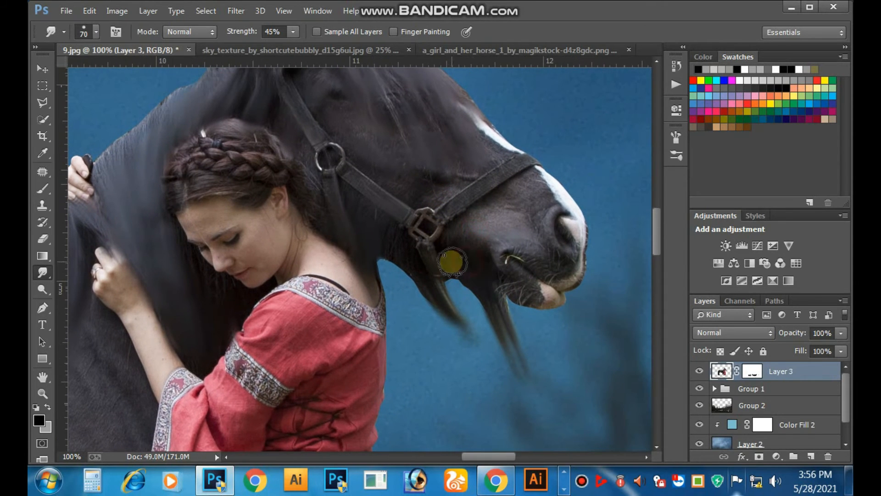
{"action": "left_click", "coordinate": [517, 288]}
{"action": "left_click_drag", "start_coordinate": [517, 288], "coordinate": [540, 287]}
{"action": "left_click_drag", "start_coordinate": [526, 184], "coordinate": [541, 210]}
- Smudge the halter's cheek straps around the metal ring
{"action": "key", "text": "alt+space"}
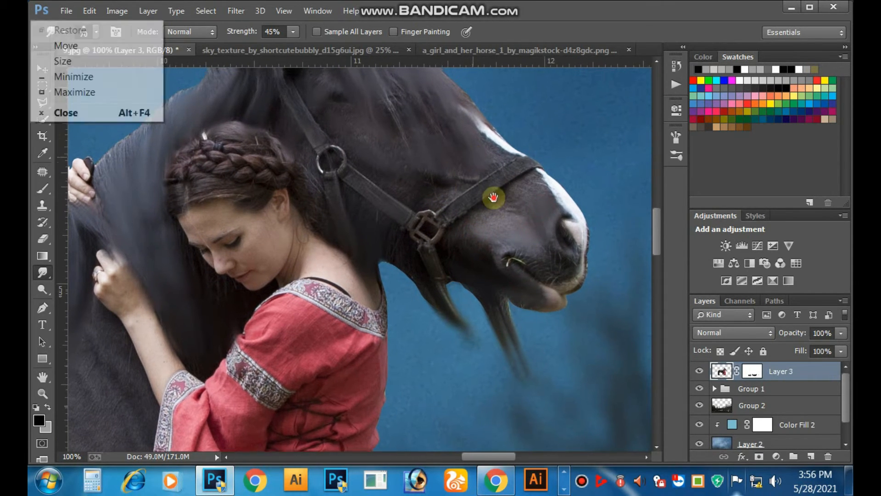
{"action": "mouse_move", "coordinate": [422, 149]}
{"action": "left_mouse_down"}
{"action": "mouse_move", "coordinate": [452, 222]}
{"action": "mouse_move", "coordinate": [403, 219]}
{"action": "left_mouse_up"}
{"action": "mouse_move", "coordinate": [399, 230]}
{"action": "left_mouse_down"}
{"action": "mouse_move", "coordinate": [449, 265]}
{"action": "mouse_move", "coordinate": [392, 256]}
{"action": "mouse_move", "coordinate": [362, 230]}
{"action": "left_mouse_up"}
{"action": "mouse_move", "coordinate": [342, 184]}
{"action": "left_mouse_down"}
{"action": "mouse_move", "coordinate": [358, 216]}
{"action": "mouse_move", "coordinate": [356, 237]}
{"action": "left_mouse_up"}
- Reduce the smudge brush to 45 px and smooth the girl's hair along her forehead and temple
{"action": "key", "text": "bracketleft"}
{"action": "key", "text": "bracketleft"}
{"action": "key", "text": "bracketleft"}
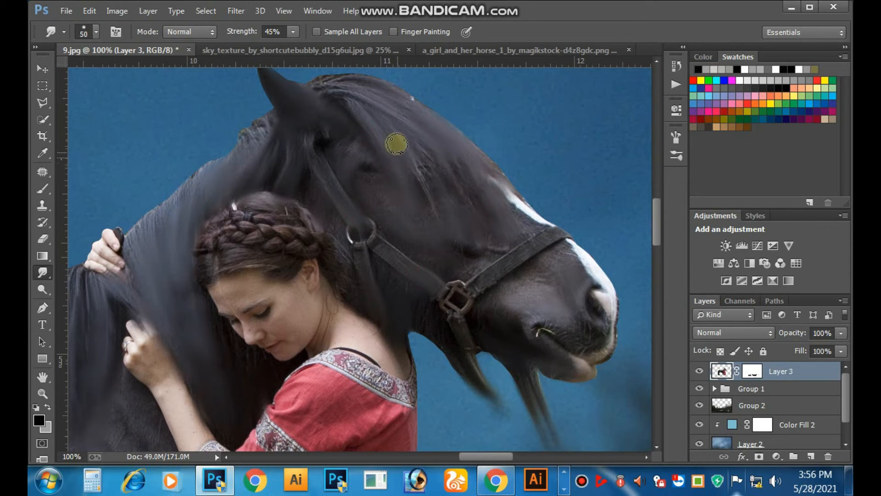
{"action": "key", "text": "alt+space"}
{"action": "left_click_drag", "start_coordinate": [379, 207], "coordinate": [332, 225]}
{"action": "left_click_drag", "start_coordinate": [356, 257], "coordinate": [340, 263]}
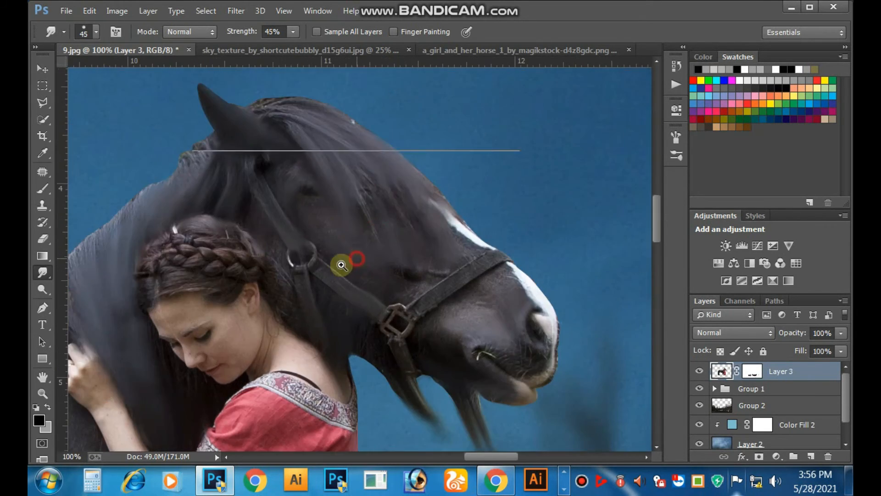
{"action": "key", "text": "ctrl+plus"}
{"action": "left_click_drag", "start_coordinate": [228, 251], "coordinate": [477, 156]}
{"action": "left_click_drag", "start_coordinate": [342, 224], "coordinate": [481, 180]}
{"action": "left_click_drag", "start_coordinate": [457, 199], "coordinate": [515, 177]}
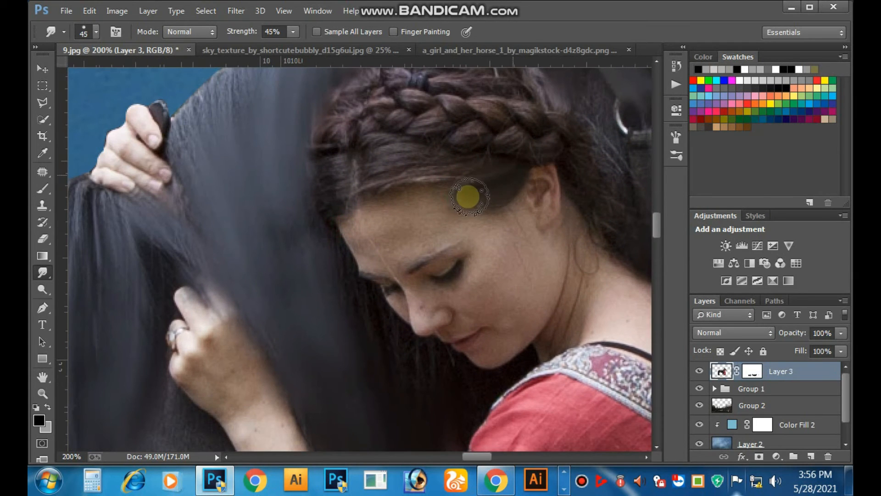
{"action": "left_click_drag", "start_coordinate": [411, 170], "coordinate": [440, 166]}
- Reduce the smudge brush to 30 px and smooth the girl's braid and surrounding hair along the strands
{"action": "key", "text": "bracketleft"}
{"action": "key", "text": "bracketleft"}
{"action": "key", "text": "bracketleft"}
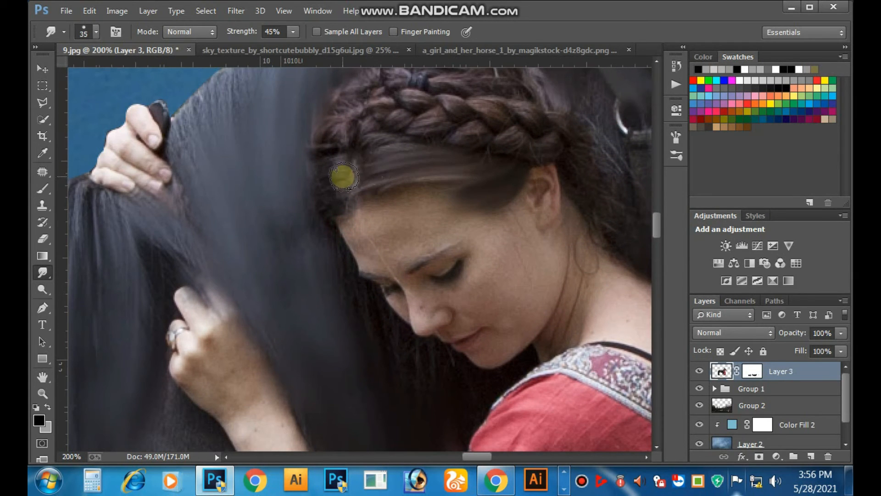
{"action": "left_click_drag", "start_coordinate": [339, 177], "coordinate": [364, 187]}
{"action": "mouse_move", "coordinate": [326, 216]}
{"action": "left_mouse_down"}
{"action": "mouse_move", "coordinate": [373, 171]}
{"action": "mouse_move", "coordinate": [342, 276]}
{"action": "mouse_move", "coordinate": [426, 257]}
{"action": "left_mouse_up"}
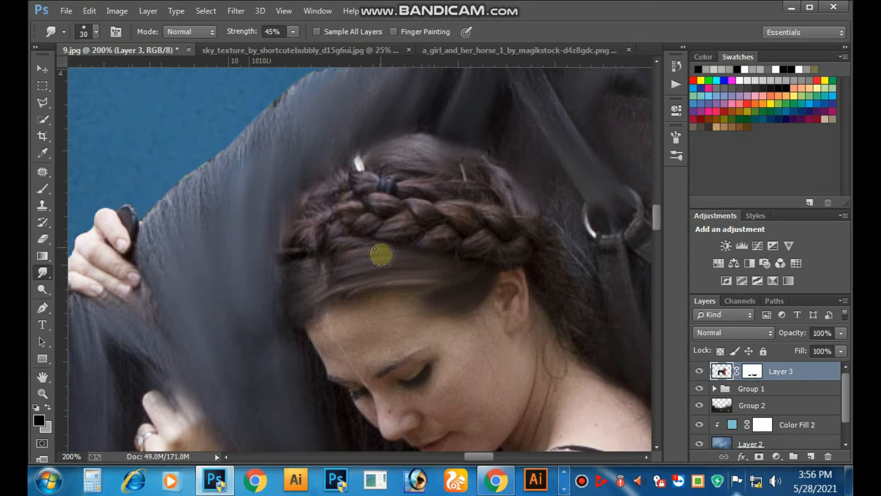
{"action": "mouse_move", "coordinate": [358, 256]}
{"action": "left_mouse_down"}
{"action": "mouse_move", "coordinate": [442, 256]}
{"action": "mouse_move", "coordinate": [364, 202]}
{"action": "mouse_move", "coordinate": [334, 229]}
{"action": "left_mouse_up"}
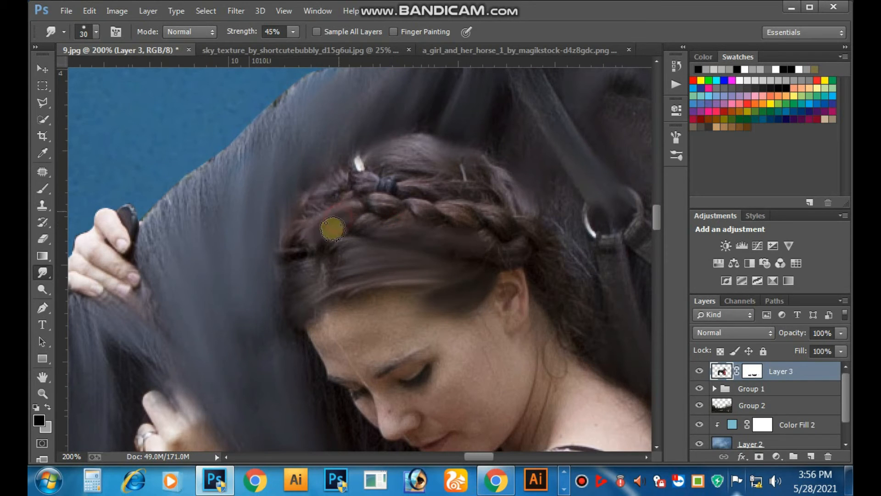
{"action": "mouse_move", "coordinate": [334, 187]}
{"action": "left_mouse_down"}
{"action": "mouse_move", "coordinate": [301, 209]}
{"action": "mouse_move", "coordinate": [425, 147]}
{"action": "mouse_move", "coordinate": [504, 191]}
{"action": "mouse_move", "coordinate": [431, 209]}
{"action": "mouse_move", "coordinate": [383, 205]}
{"action": "mouse_move", "coordinate": [394, 158]}
{"action": "mouse_move", "coordinate": [583, 295]}
{"action": "mouse_move", "coordinate": [547, 296]}
{"action": "mouse_move", "coordinate": [568, 287]}
{"action": "mouse_move", "coordinate": [568, 316]}
{"action": "mouse_move", "coordinate": [531, 304]}
{"action": "mouse_move", "coordinate": [468, 252]}
{"action": "mouse_move", "coordinate": [451, 223]}
{"action": "left_mouse_up"}
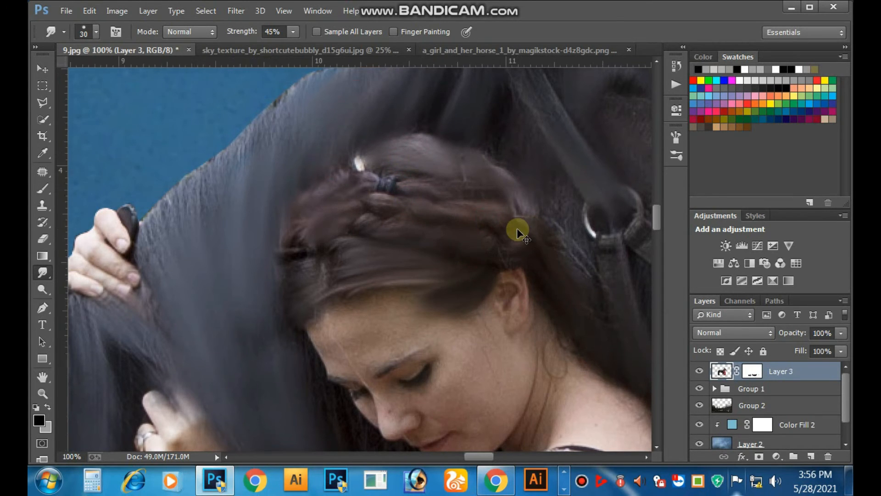
- Enlarge the smudge brush to 80 px and smooth the horse's tail downward along its outer edge and strands
{"action": "key", "text": "ctrl+minus"}
{"action": "key", "text": "alt+space"}
{"action": "mouse_move", "coordinate": [397, 336]}
{"action": "left_mouse_down"}
{"action": "mouse_move", "coordinate": [391, 274]}
{"action": "mouse_move", "coordinate": [404, 247]}
{"action": "left_mouse_up"}
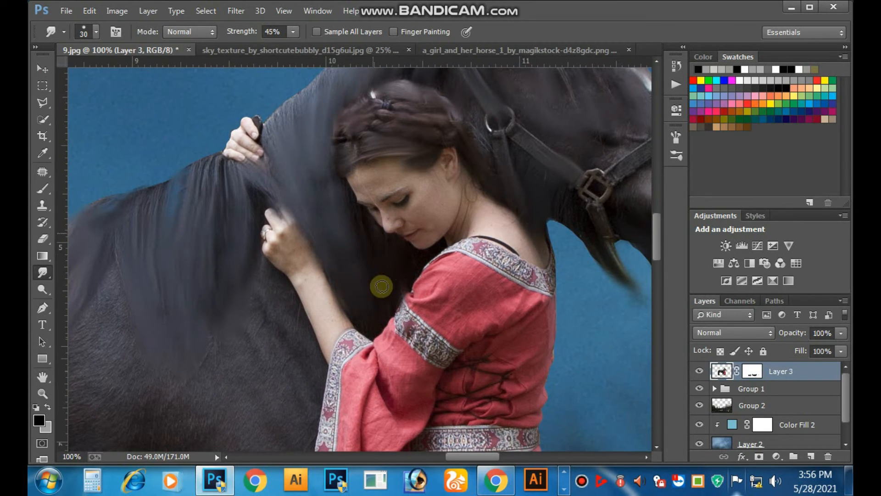
{"action": "left_click_drag", "start_coordinate": [360, 280], "coordinate": [513, 235]}
{"action": "left_click_drag", "start_coordinate": [330, 270], "coordinate": [325, 193]}
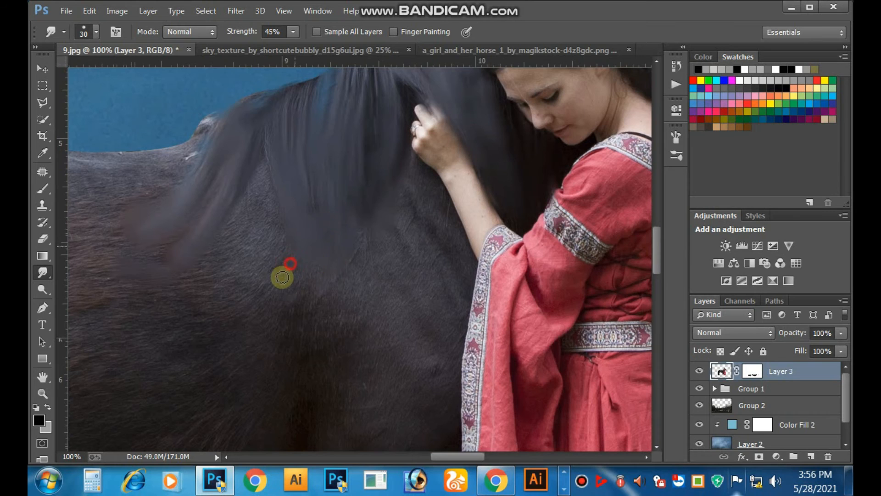
{"action": "key", "text": "ctrl+minus"}
{"action": "key", "text": "ctrl+minus"}
{"action": "key", "text": "alt+space"}
{"action": "left_click_drag", "start_coordinate": [352, 252], "coordinate": [544, 177]}
{"action": "left_click_drag", "start_coordinate": [232, 320], "coordinate": [221, 283]}
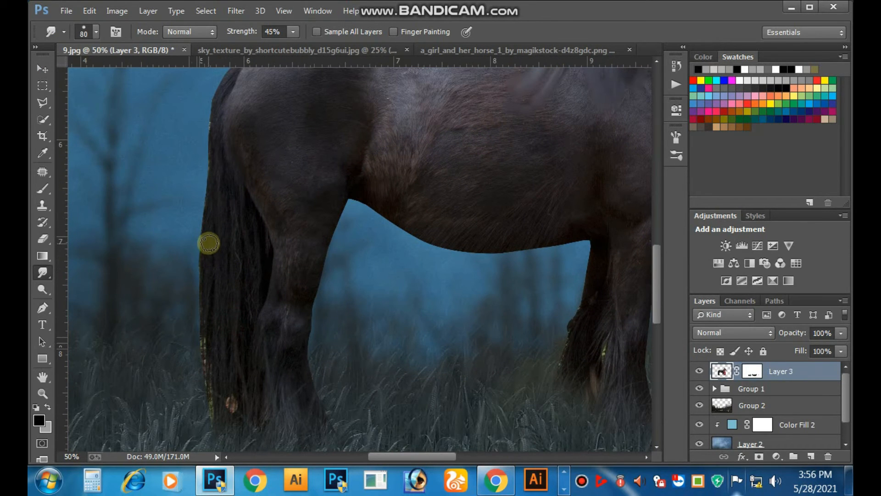
{"action": "mouse_move", "coordinate": [209, 243]}
{"action": "left_mouse_down"}
{"action": "mouse_move", "coordinate": [192, 254]}
{"action": "mouse_move", "coordinate": [197, 321]}
{"action": "left_mouse_up"}
{"action": "mouse_move", "coordinate": [211, 289]}
{"action": "left_mouse_down"}
{"action": "mouse_move", "coordinate": [225, 256]}
{"action": "mouse_move", "coordinate": [220, 376]}
{"action": "left_mouse_up"}
{"action": "mouse_move", "coordinate": [248, 311]}
{"action": "left_mouse_down"}
{"action": "mouse_move", "coordinate": [236, 325]}
{"action": "mouse_move", "coordinate": [213, 409]}
{"action": "mouse_move", "coordinate": [212, 280]}
{"action": "mouse_move", "coordinate": [214, 338]}
{"action": "left_mouse_up"}
- Smudge the upper tail below the rump downward into the rest of the tail hair
{"action": "key", "text": "space"}
{"action": "mouse_move", "coordinate": [241, 220]}
{"action": "left_mouse_down"}
{"action": "mouse_move", "coordinate": [239, 315]}
{"action": "mouse_move", "coordinate": [236, 303]}
{"action": "left_mouse_up"}
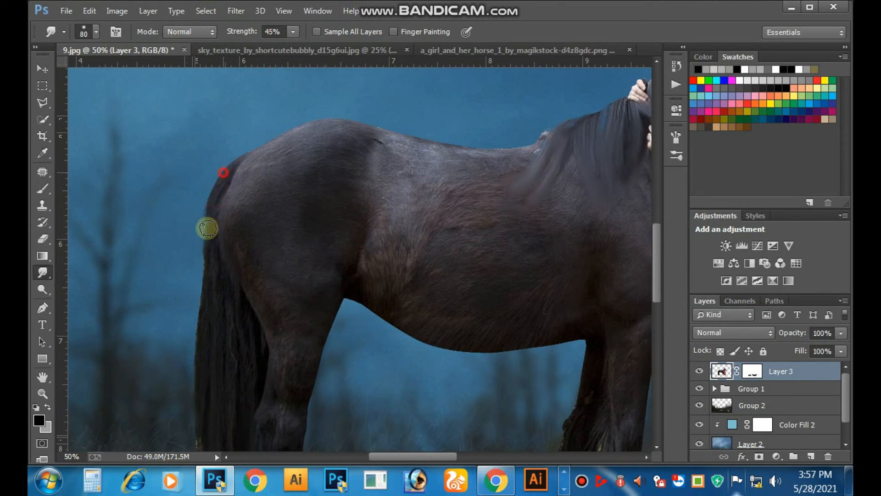
{"action": "left_click_drag", "start_coordinate": [208, 228], "coordinate": [207, 213]}
{"action": "mouse_move", "coordinate": [207, 291]}
{"action": "left_mouse_down"}
{"action": "mouse_move", "coordinate": [208, 317]}
{"action": "mouse_move", "coordinate": [242, 346]}
{"action": "left_mouse_up"}
- Smooth the horse's belly edge and the girl's dress bodice, belt and sleeve trim with the 80 px smudge brush
{"action": "key", "text": "space"}
{"action": "mouse_move", "coordinate": [356, 335]}
{"action": "left_mouse_down"}
{"action": "mouse_move", "coordinate": [273, 334]}
{"action": "mouse_move", "coordinate": [276, 355]}
{"action": "left_mouse_up"}
{"action": "key", "text": "F12"}
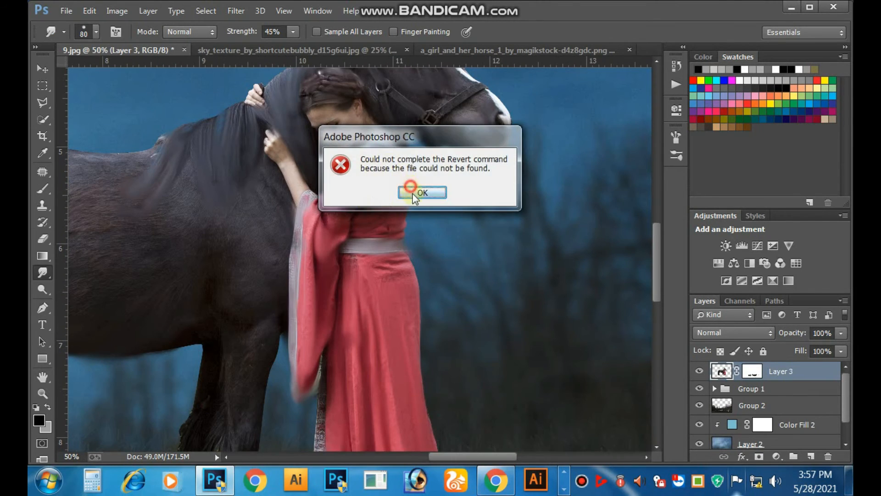
{"action": "left_click", "coordinate": [411, 192]}
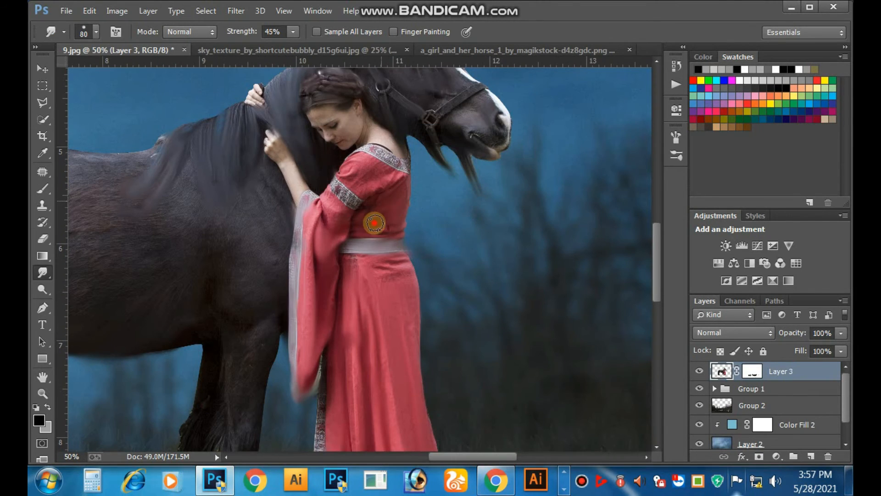
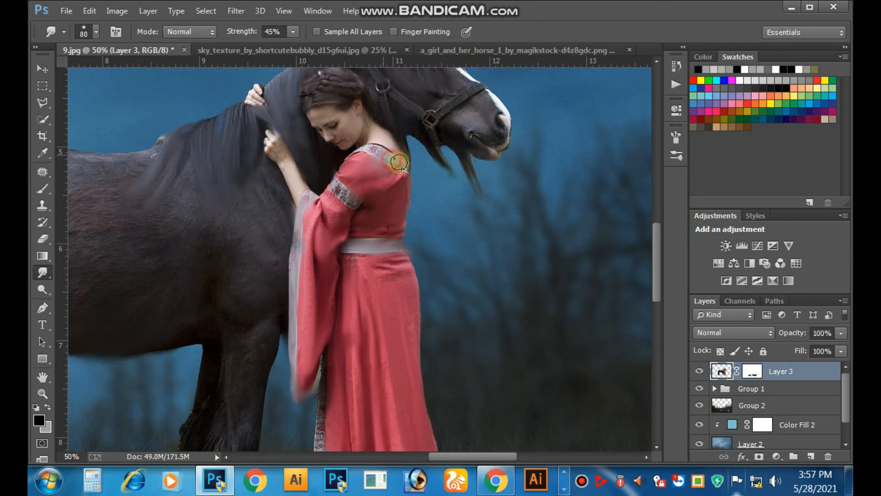
- Smudge the mane strands downward over the horse's shoulder and blend the flank fur with the 80 px brush
{"action": "mouse_move", "coordinate": [310, 134]}
{"action": "left_mouse_down"}
{"action": "mouse_move", "coordinate": [365, 171]}
{"action": "mouse_move", "coordinate": [339, 201]}
{"action": "left_mouse_up"}
{"action": "scroll", "coordinate": [276, 220], "scroll_direction": "up", "scroll_amount": 1}
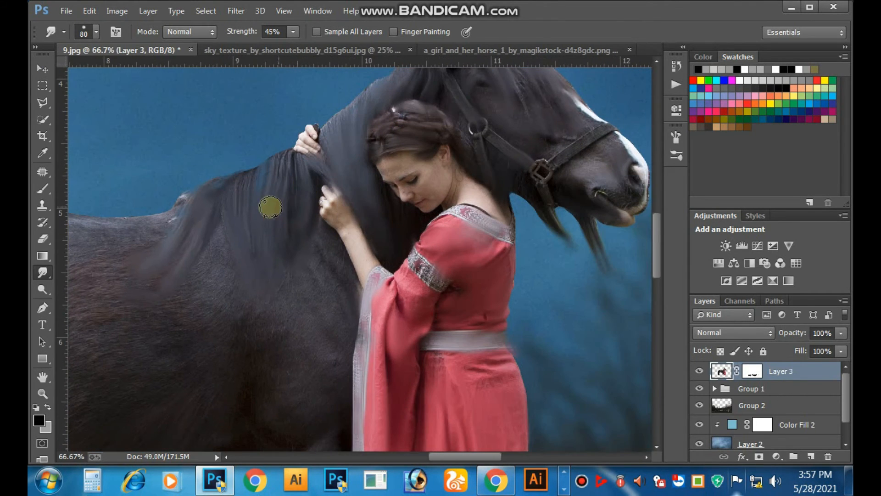
{"action": "left_click_drag", "start_coordinate": [291, 206], "coordinate": [304, 255]}
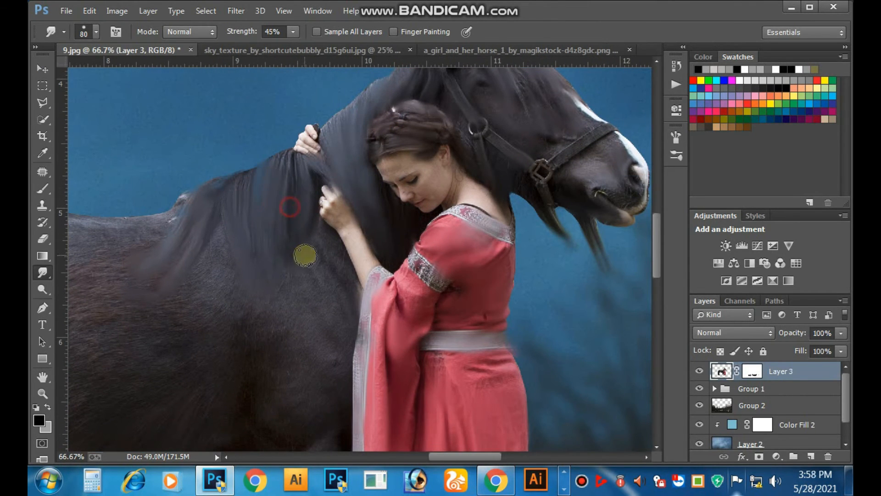
{"action": "mouse_move", "coordinate": [143, 176]}
{"action": "left_mouse_down"}
{"action": "mouse_move", "coordinate": [273, 171]}
{"action": "mouse_move", "coordinate": [313, 192]}
{"action": "left_mouse_up"}
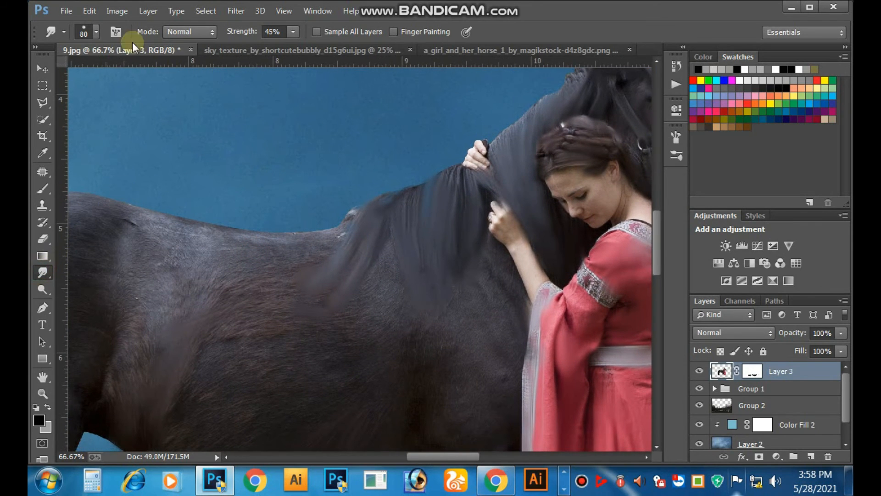
- Switch the smudge tool to the multi-dot brush tip (1813) and reduce its size to 30 px for the mane strands
{"action": "left_click", "coordinate": [86, 33]}
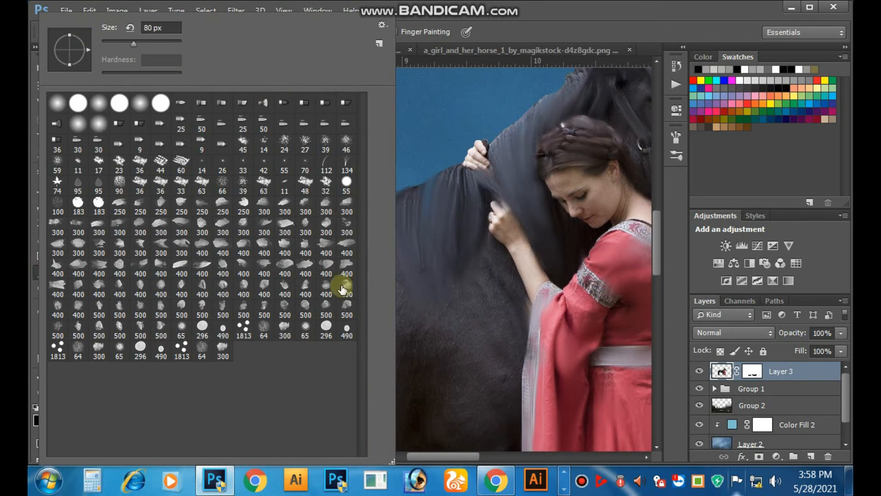
{"action": "left_click", "coordinate": [243, 330]}
{"action": "left_click", "coordinate": [179, 350]}
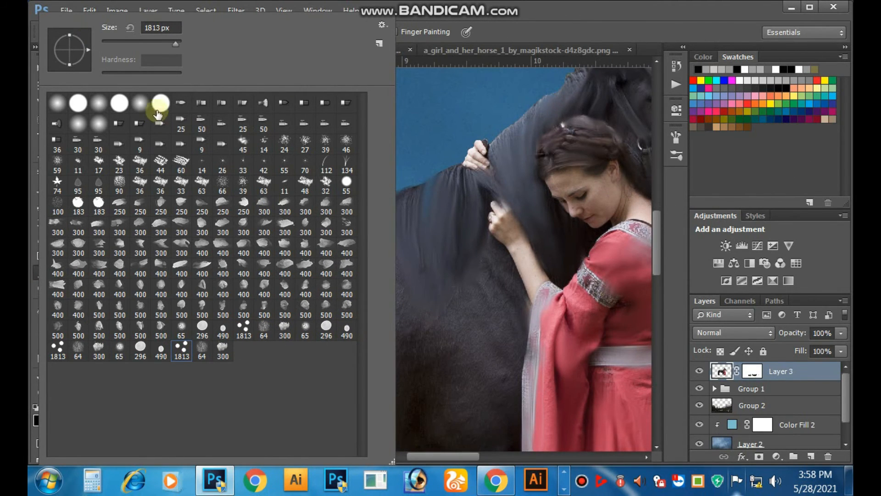
{"action": "left_click", "coordinate": [427, 251]}
{"action": "left_click", "coordinate": [429, 246], "text": "ctrl"}
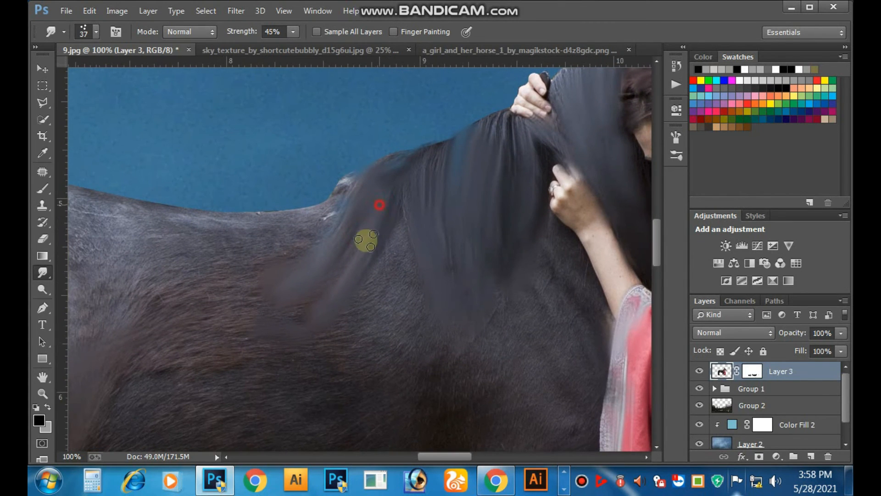
{"action": "key", "text": "bracketleft"}
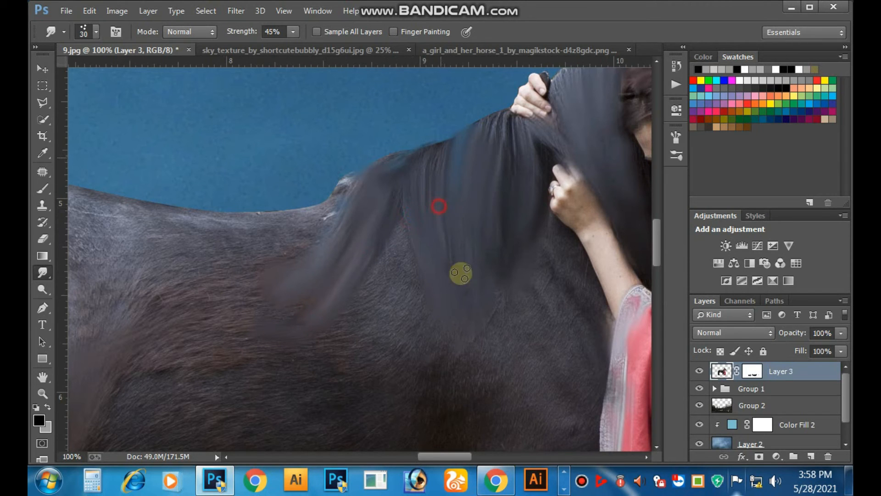
- Smudge fine strands into the mane beside the girl's hands, starting at its upper edge
{"action": "left_click_drag", "start_coordinate": [406, 212], "coordinate": [369, 222]}
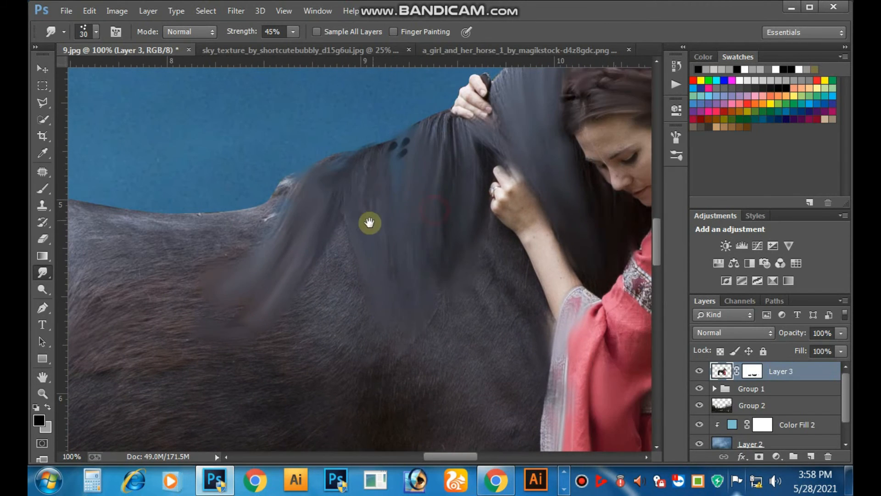
{"action": "left_click_drag", "start_coordinate": [401, 142], "coordinate": [395, 166]}
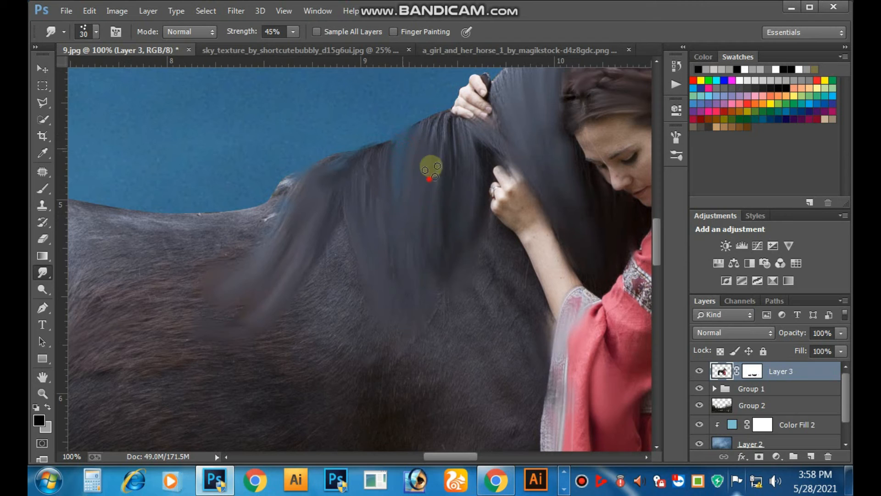
{"action": "scroll", "coordinate": [420, 233], "scroll_direction": "down", "scroll_amount": 4}
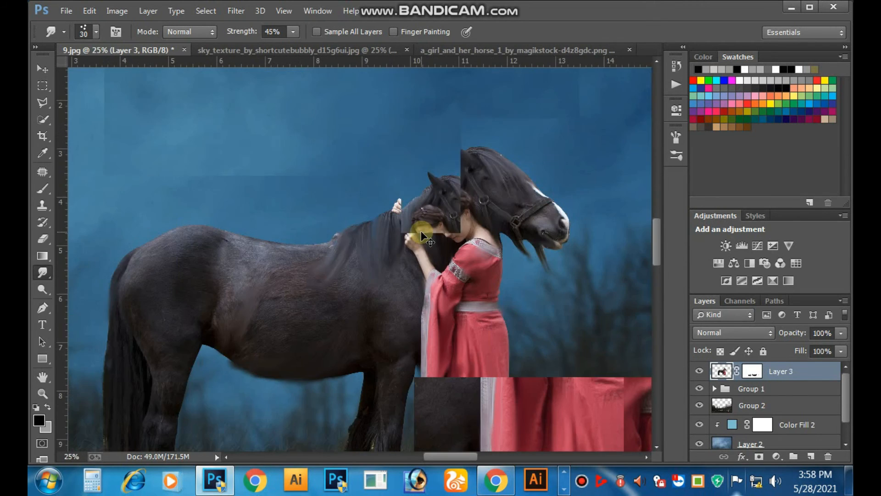
{"action": "scroll", "coordinate": [396, 222], "scroll_direction": "up", "scroll_amount": 2}
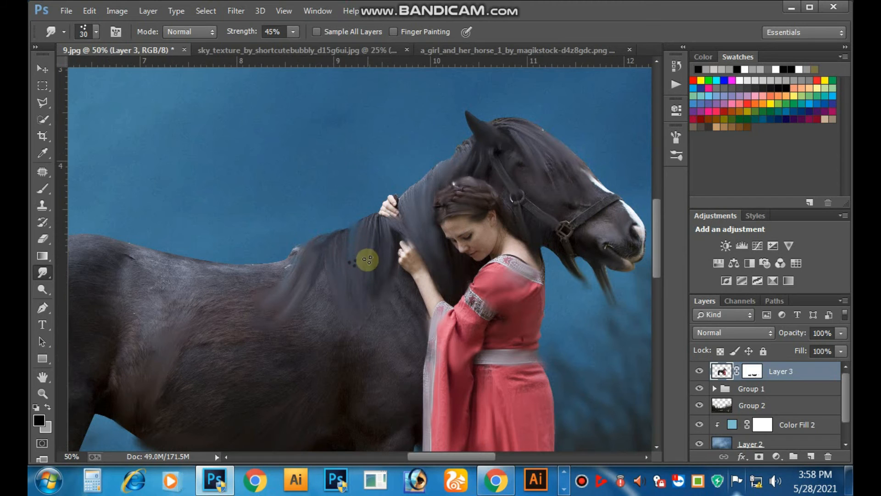
- Lower the smudge strength to 17% and soften the horse's forelock along the top of its head
{"action": "left_click_drag", "start_coordinate": [414, 237], "coordinate": [417, 197]}
{"action": "scroll", "coordinate": [559, 214], "scroll_direction": "up", "scroll_amount": 1}
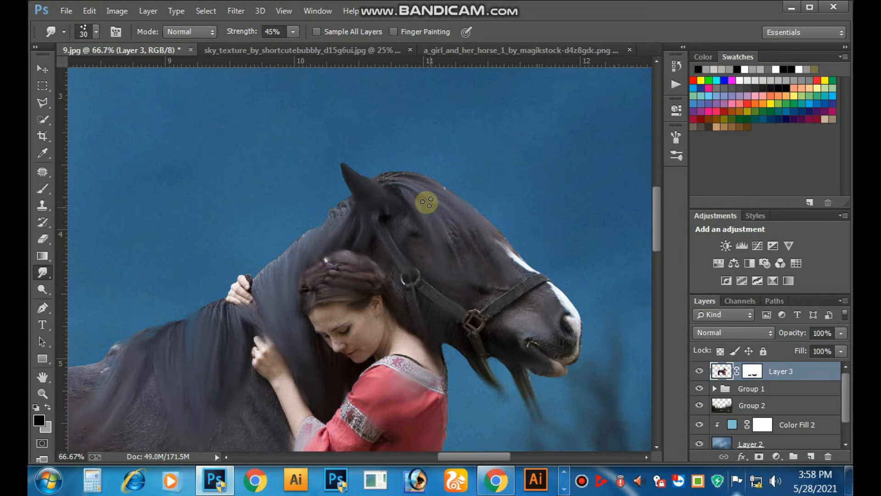
{"action": "left_click", "coordinate": [293, 32]}
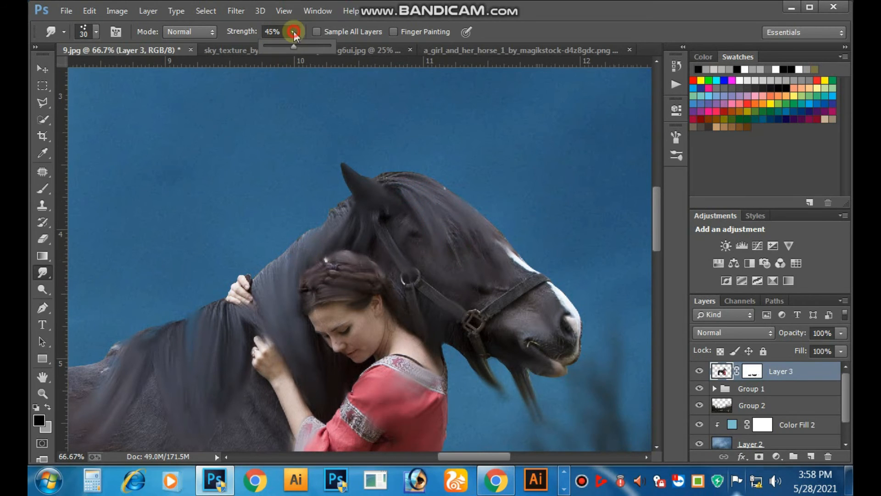
{"action": "left_click_drag", "start_coordinate": [417, 192], "coordinate": [431, 197]}
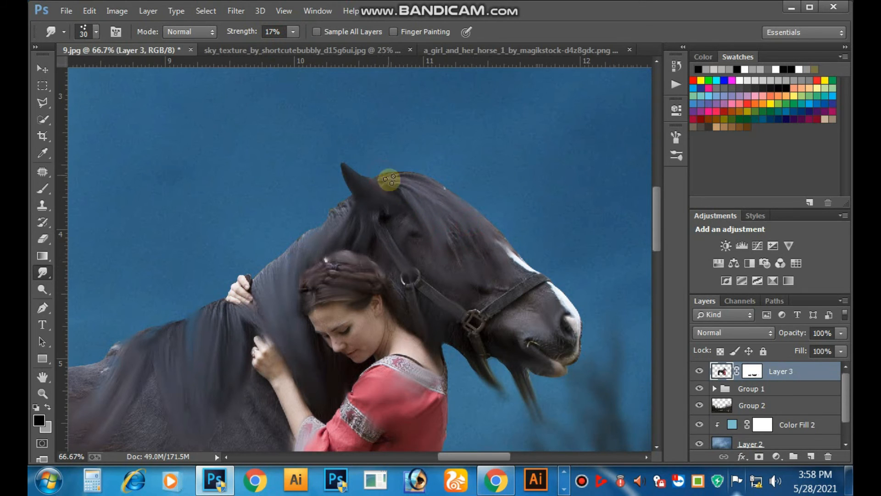
{"action": "key", "text": "ctrl+minus"}
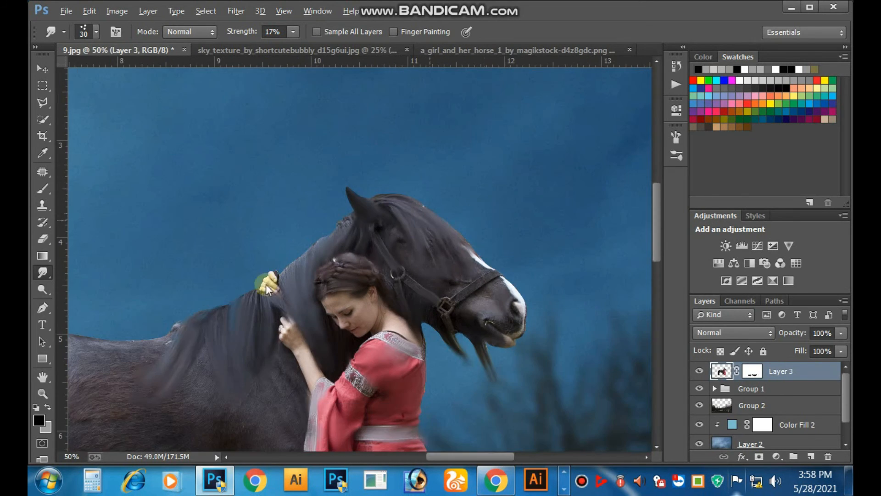
- Raise the smudge strength to 45% and pull hair wisps outward from the tail's outer edge
{"action": "left_click_drag", "start_coordinate": [267, 282], "coordinate": [339, 258]}
{"action": "key", "text": "alt+space"}
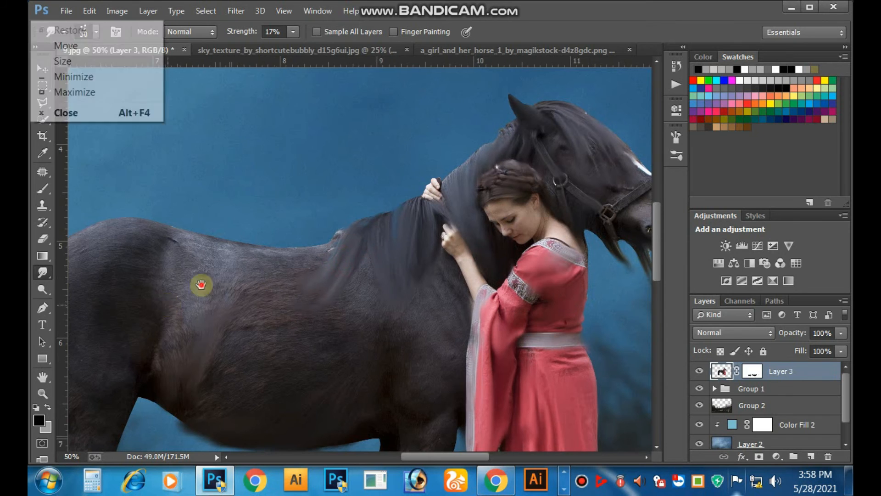
{"action": "left_click_drag", "start_coordinate": [138, 372], "coordinate": [341, 246]}
{"action": "left_click_drag", "start_coordinate": [250, 298], "coordinate": [242, 342]}
{"action": "left_click_drag", "start_coordinate": [206, 305], "coordinate": [195, 325]}
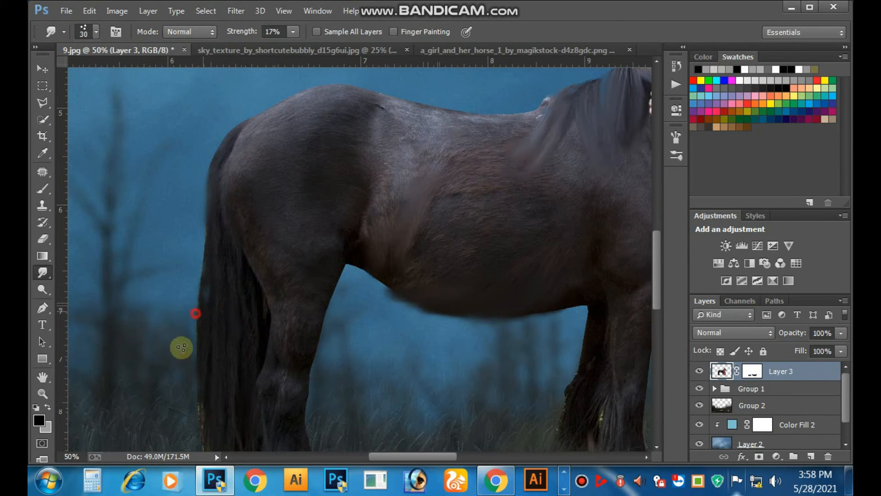
{"action": "left_click", "coordinate": [292, 31]}
{"action": "left_click_drag", "start_coordinate": [298, 43], "coordinate": [312, 46]}
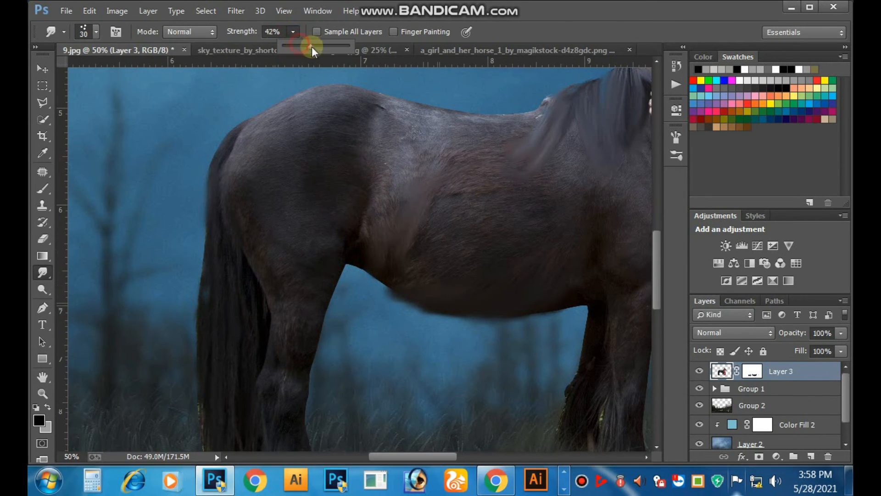
{"action": "left_click", "coordinate": [193, 299]}
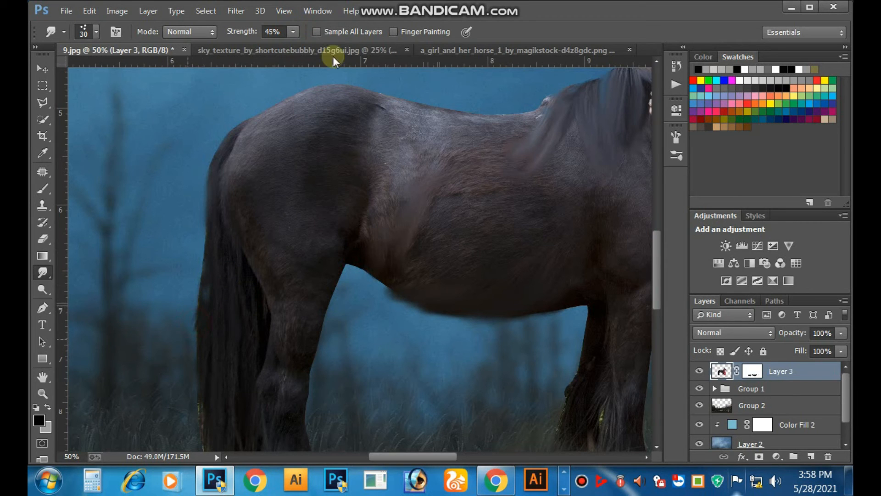
- Set the smudge strength to 69% and pull longer wisps outward from the lower half of the tail
{"action": "left_click", "coordinate": [297, 31]}
{"action": "left_click_drag", "start_coordinate": [302, 42], "coordinate": [309, 45]}
{"action": "left_click", "coordinate": [235, 258], "text": "ctrl"}
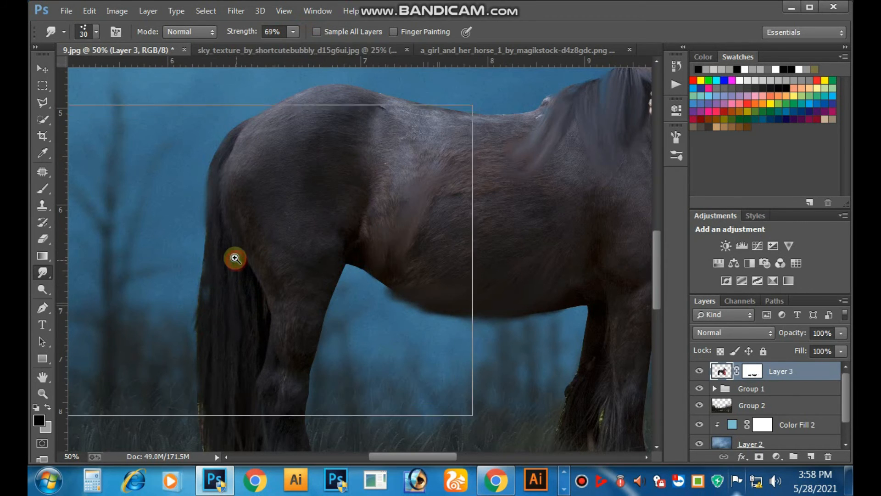
{"action": "left_click_drag", "start_coordinate": [277, 321], "coordinate": [299, 125]}
{"action": "left_click_drag", "start_coordinate": [296, 205], "coordinate": [391, 201]}
{"action": "mouse_move", "coordinate": [307, 175]}
{"action": "left_mouse_down"}
{"action": "mouse_move", "coordinate": [283, 214]}
{"action": "mouse_move", "coordinate": [297, 212]}
{"action": "mouse_move", "coordinate": [272, 283]}
{"action": "left_mouse_up"}
{"action": "left_click_drag", "start_coordinate": [307, 236], "coordinate": [267, 315]}
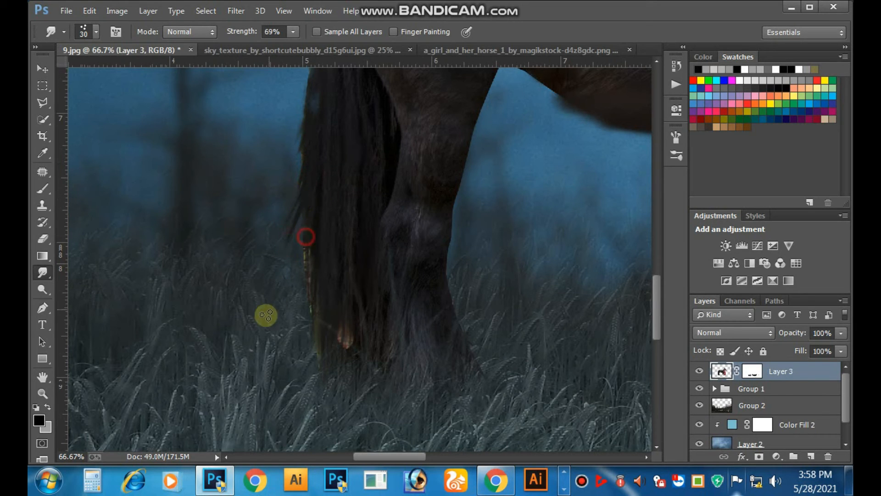
- Pull loose wisps of hair outward from the upper and middle outer edge of the tail
{"action": "left_click", "coordinate": [319, 169], "text": "alt"}
{"action": "left_click_drag", "start_coordinate": [316, 209], "coordinate": [316, 228]}
{"action": "mouse_move", "coordinate": [304, 151]}
{"action": "left_mouse_down"}
{"action": "mouse_move", "coordinate": [266, 228]}
{"action": "mouse_move", "coordinate": [317, 216]}
{"action": "left_mouse_up"}
{"action": "left_click_drag", "start_coordinate": [313, 191], "coordinate": [279, 235]}
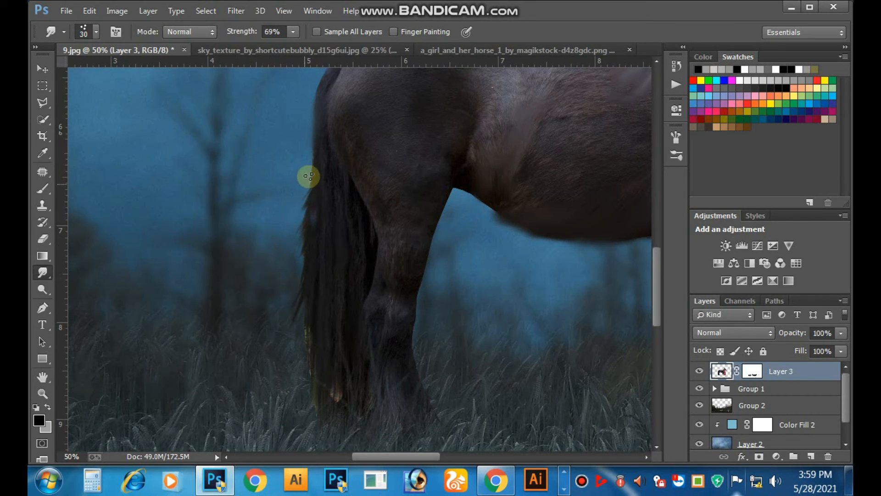
{"action": "left_click_drag", "start_coordinate": [302, 200], "coordinate": [242, 274]}
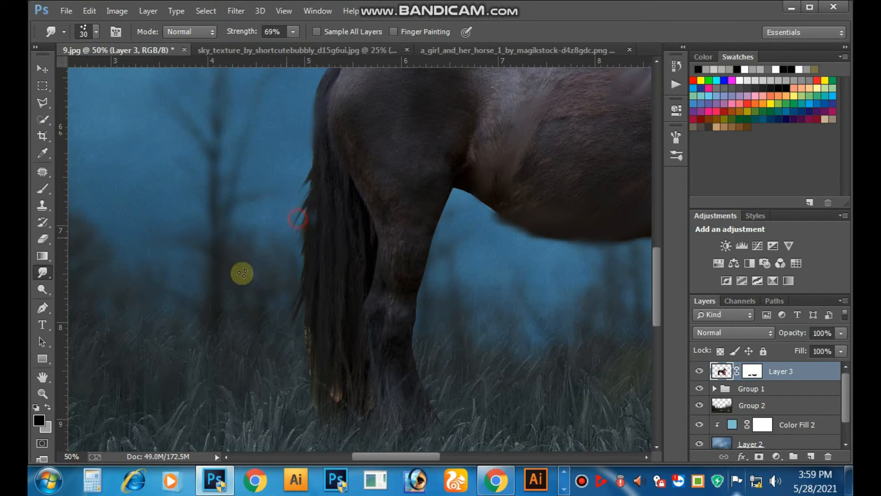
{"action": "left_click_drag", "start_coordinate": [316, 246], "coordinate": [266, 317]}
- Smudge the lower tail edge outward into the grass to break up its straight, light-coloured cutout border
{"action": "key", "text": "alt+space"}
{"action": "left_click_drag", "start_coordinate": [307, 347], "coordinate": [309, 248]}
{"action": "left_click_drag", "start_coordinate": [305, 207], "coordinate": [269, 276]}
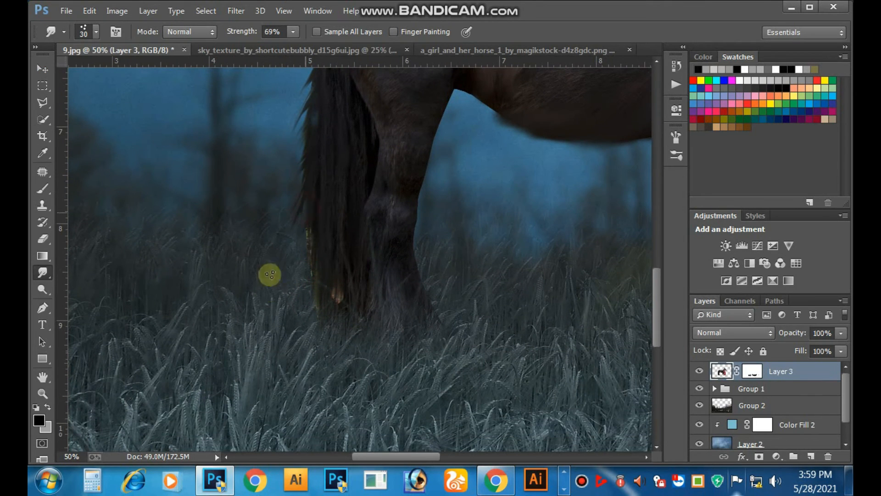
{"action": "left_click_drag", "start_coordinate": [304, 230], "coordinate": [265, 317]}
{"action": "mouse_move", "coordinate": [305, 264]}
{"action": "left_mouse_down"}
{"action": "mouse_move", "coordinate": [274, 323]}
{"action": "mouse_move", "coordinate": [289, 311]}
{"action": "mouse_move", "coordinate": [295, 280]}
{"action": "left_mouse_up"}
{"action": "left_click_drag", "start_coordinate": [316, 248], "coordinate": [260, 329]}
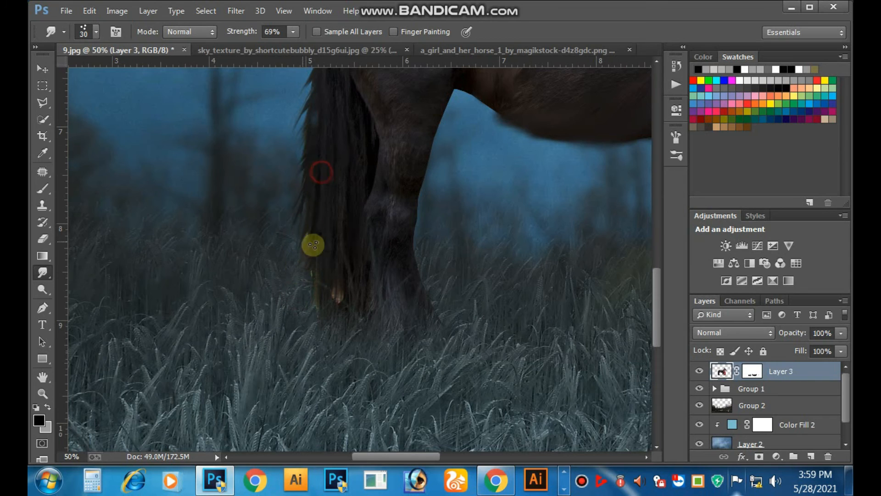
- Add more smudged wisps near the tail's lower end and along its middle outer edge
{"action": "scroll", "coordinate": [313, 244], "scroll_direction": "up", "scroll_amount": 2}
{"action": "left_click_drag", "start_coordinate": [307, 278], "coordinate": [286, 310]}
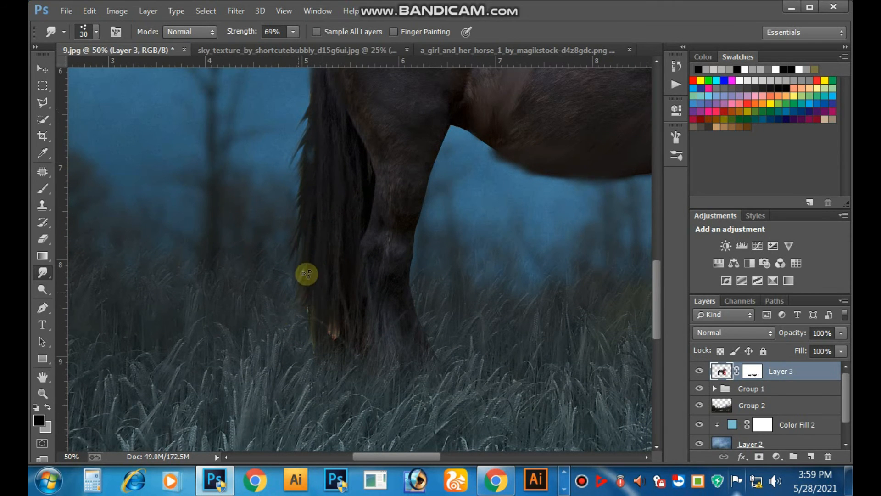
{"action": "left_click_drag", "start_coordinate": [306, 274], "coordinate": [291, 322]}
{"action": "scroll", "coordinate": [293, 307], "scroll_direction": "down", "scroll_amount": 2}
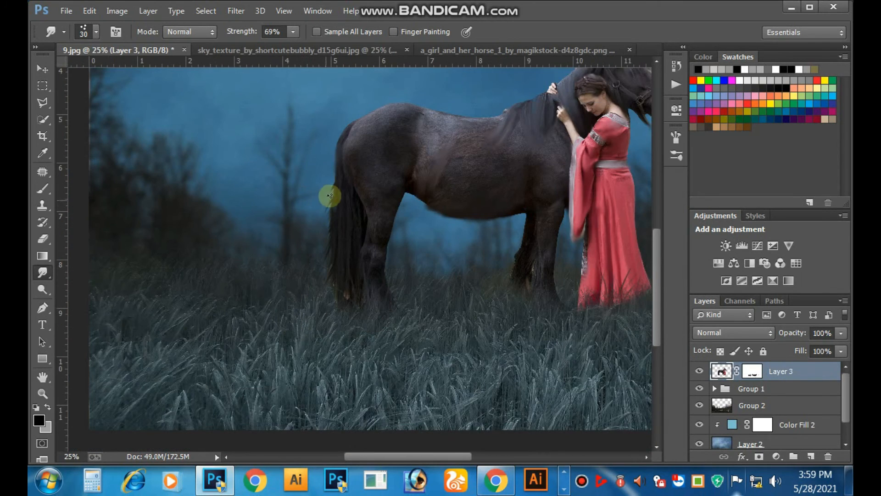
{"action": "left_click_drag", "start_coordinate": [332, 194], "coordinate": [314, 221]}
{"action": "left_click_drag", "start_coordinate": [555, 247], "coordinate": [454, 264]}
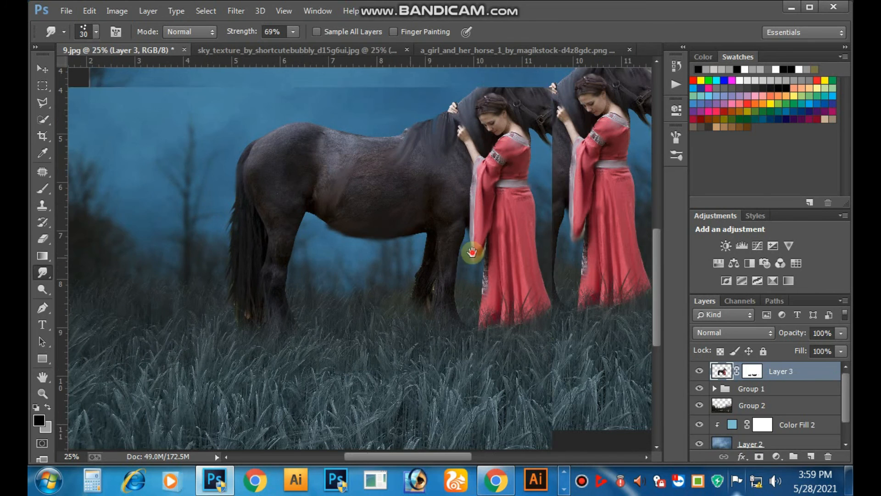
- Inspect the smudged edges of the girl and horse up close, and check the figures within the whole composition
{"action": "left_click", "coordinate": [540, 112], "text": "ctrl"}
{"action": "left_click", "coordinate": [528, 176], "text": "ctrl"}
{"action": "left_click", "coordinate": [521, 184], "text": "ctrl"}
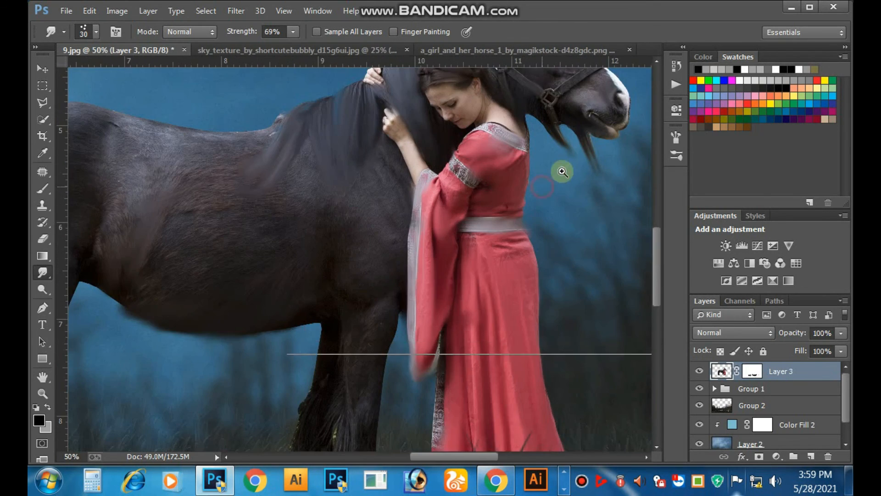
{"action": "left_click", "coordinate": [583, 150], "text": "ctrl"}
{"action": "left_click_drag", "start_coordinate": [590, 143], "coordinate": [447, 236]}
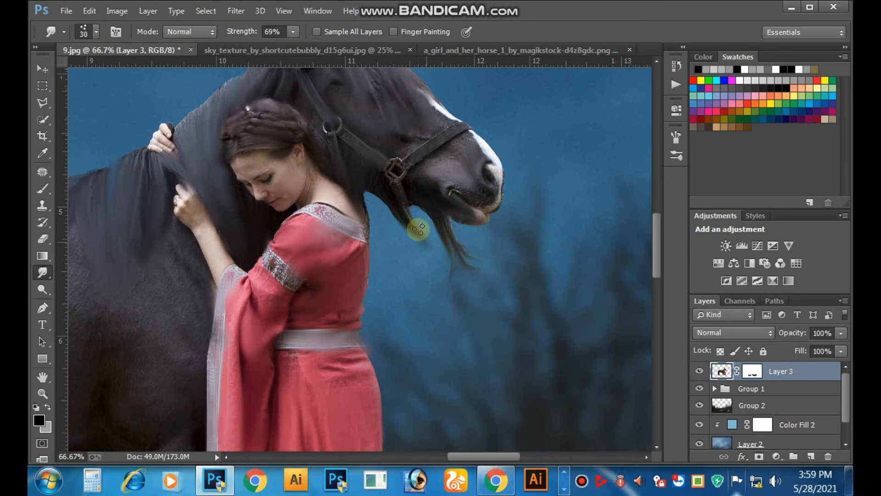
{"action": "key", "text": "ctrl+minus"}
{"action": "key", "text": "ctrl+minus"}
{"action": "key", "text": "ctrl+minus"}
{"action": "key", "text": "ctrl+minus"}
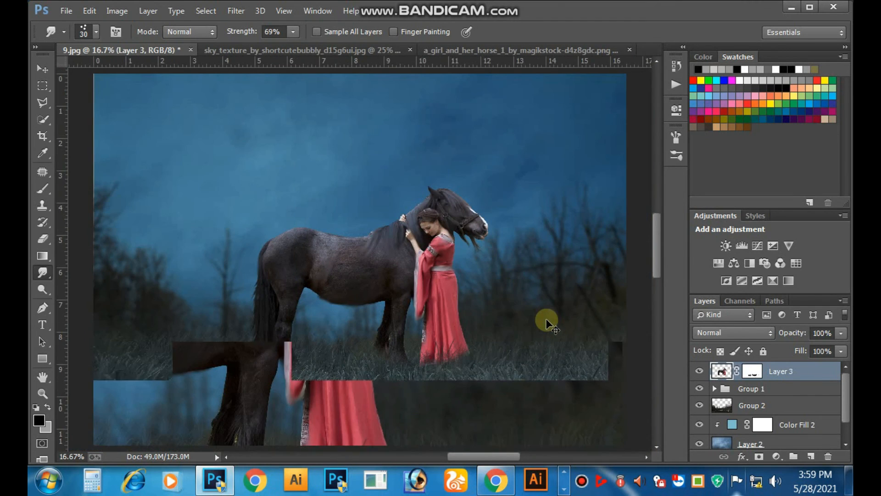
{"action": "left_click", "coordinate": [41, 69]}
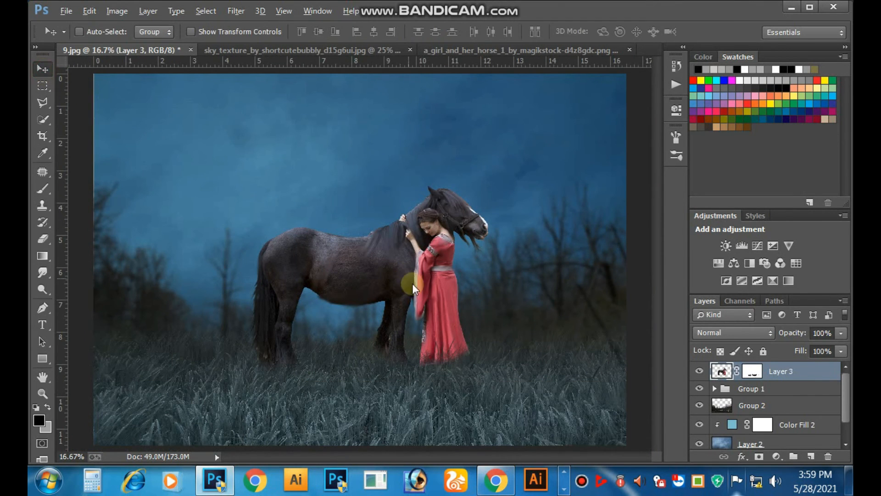
{"action": "key", "text": "ctrl+minus"}
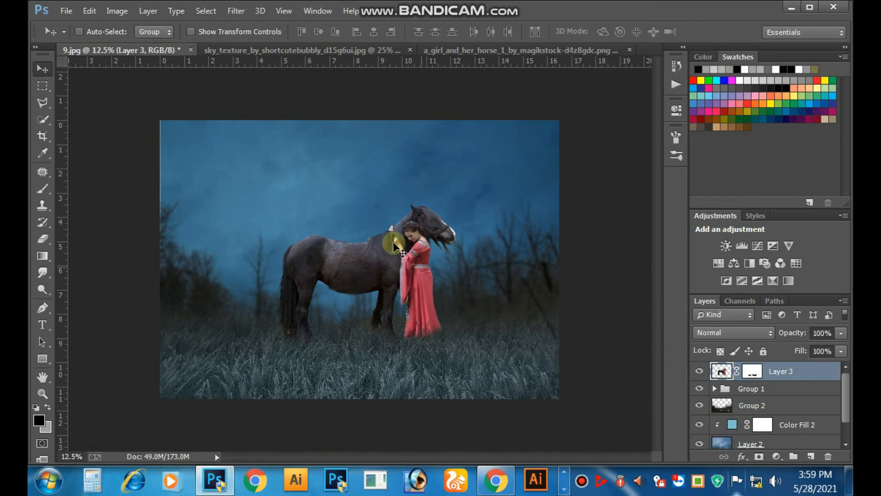
{"action": "key", "text": "ctrl+plus"}
{"action": "left_click", "coordinate": [402, 273]}
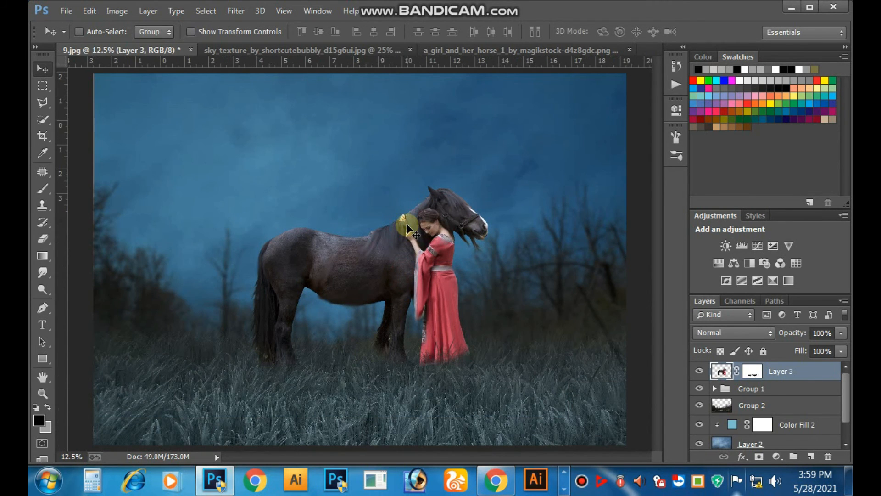
{"action": "key", "text": "ctrl+minus"}
{"action": "left_click", "coordinate": [403, 241], "text": "ctrl"}
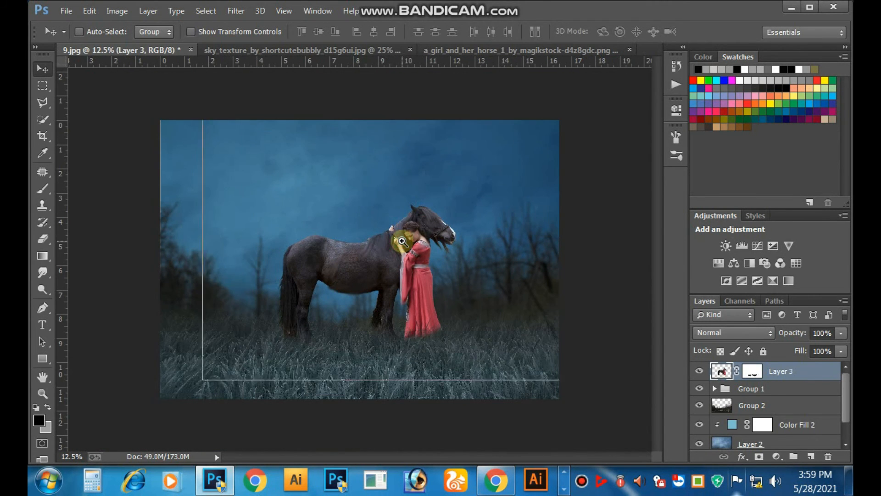
{"action": "left_click", "coordinate": [402, 241], "text": "ctrl+alt"}
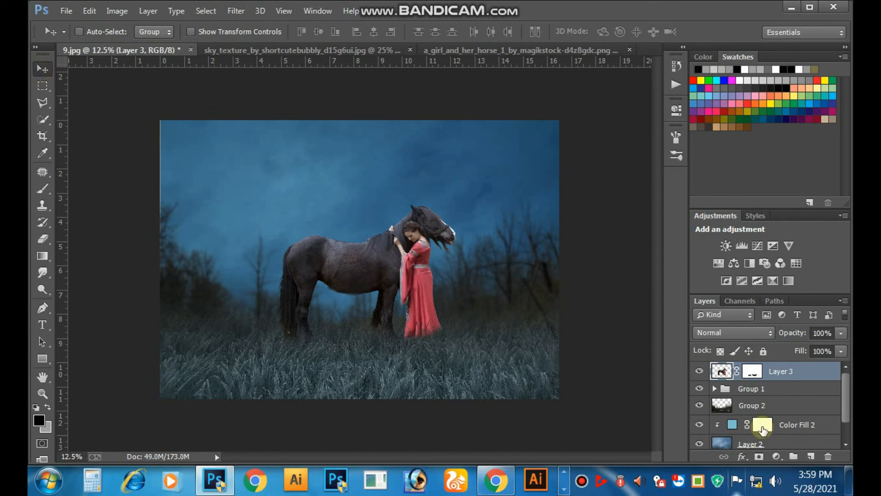
- Add a solid colour fill layer in light blue #7fbdcf above the girl and horse layer
{"action": "left_click", "coordinate": [775, 456]}
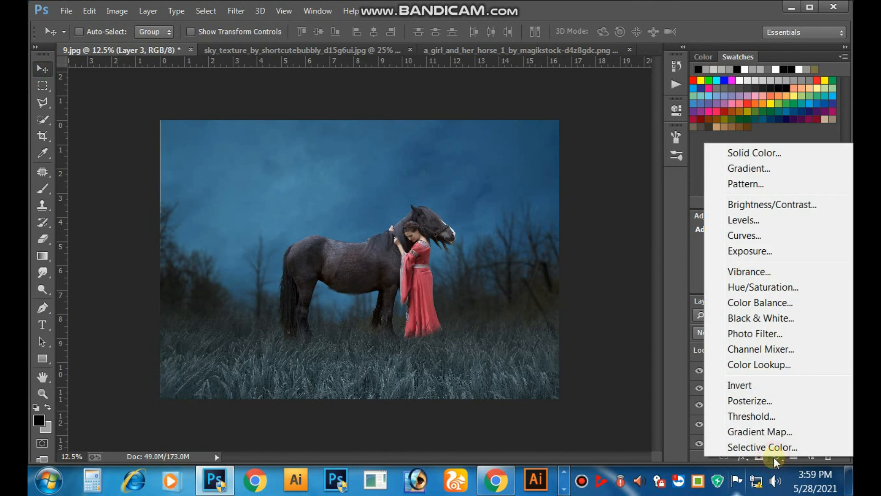
{"action": "left_click", "coordinate": [741, 153]}
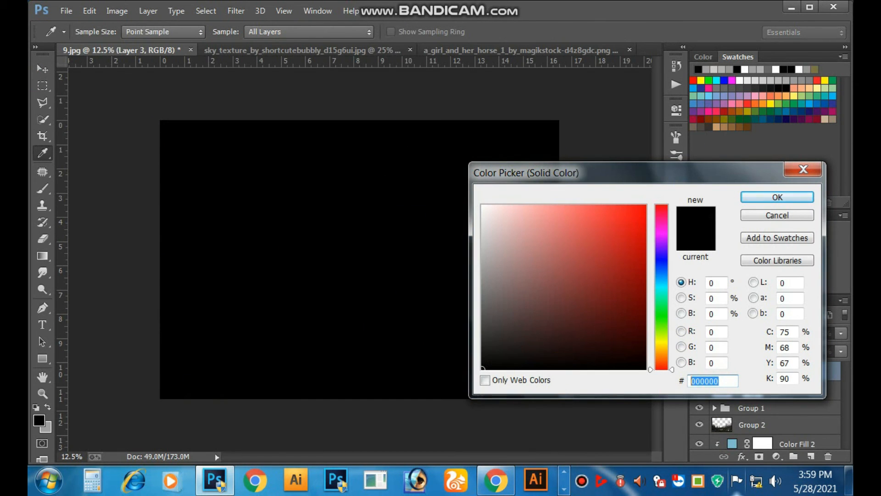
{"action": "type", "text": "7f"}
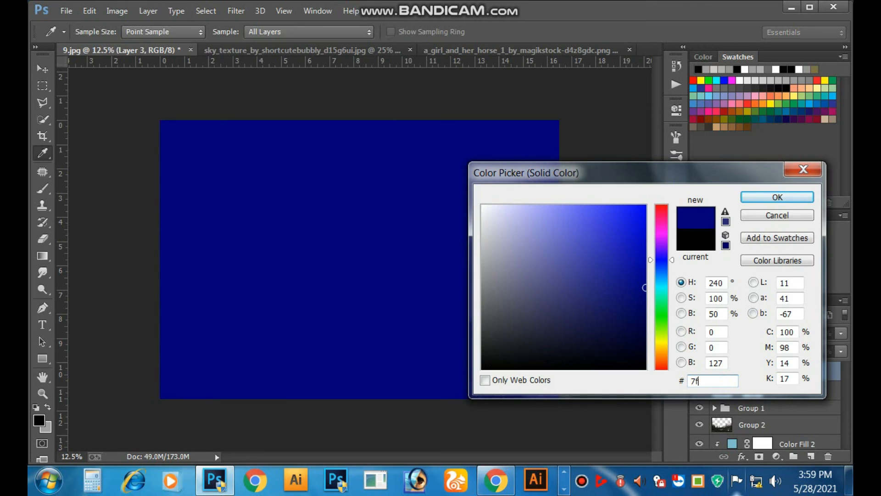
{"action": "type", "text": "b"}
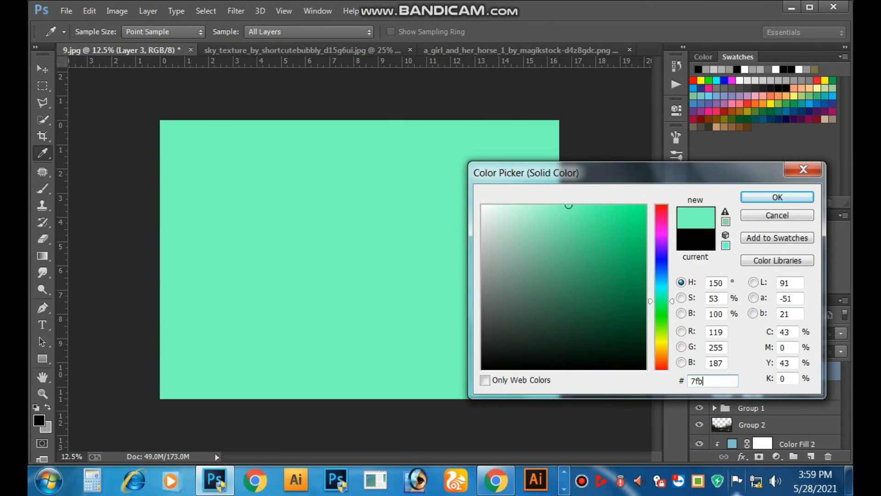
{"action": "type", "text": "dcf"}
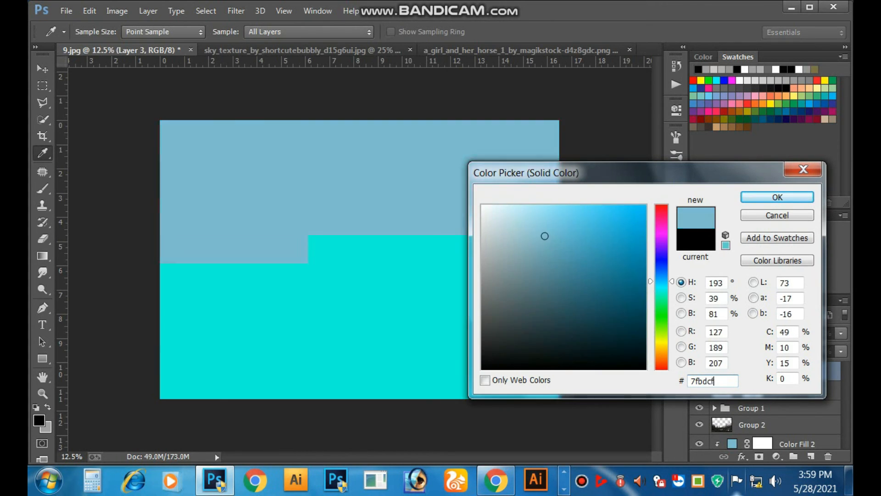
{"action": "left_click", "coordinate": [777, 196]}
{"action": "key", "text": "v"}
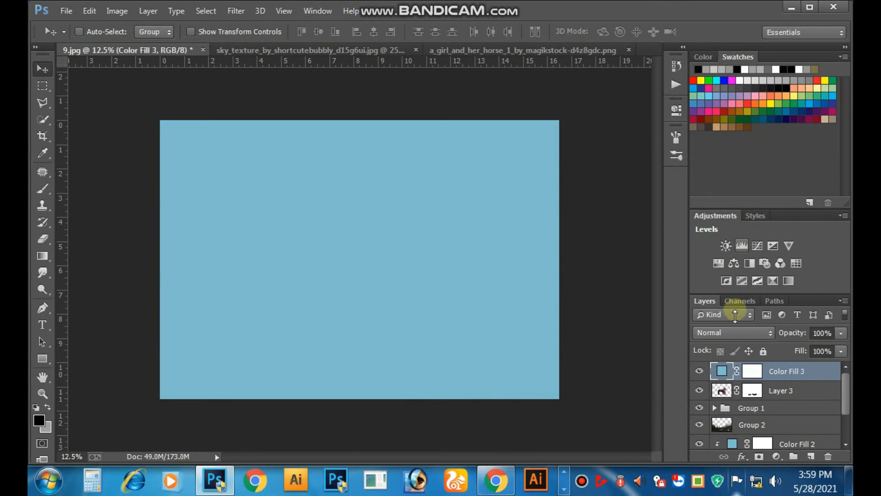
- Clip the blue fill to the girl and horse layer and set its blend mode to Multiply
{"action": "right_click", "coordinate": [772, 370]}
{"action": "left_click", "coordinate": [524, 277]}
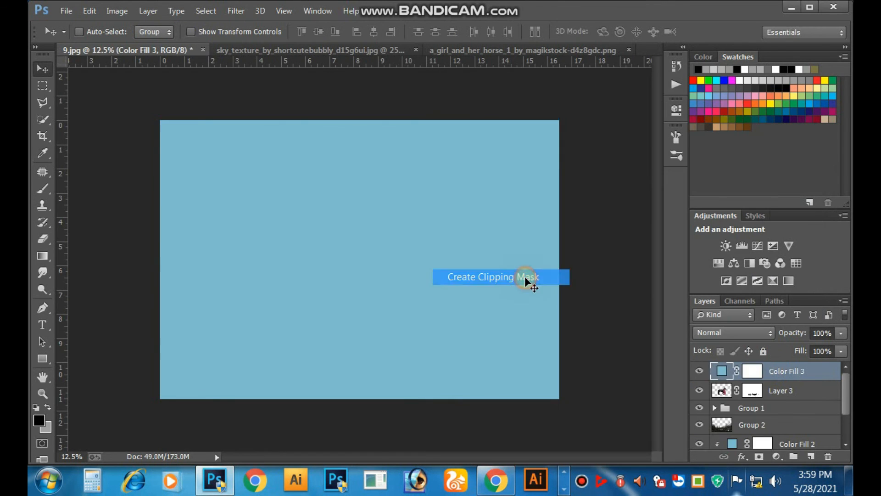
{"action": "left_click", "coordinate": [711, 332]}
{"action": "left_click", "coordinate": [718, 61]}
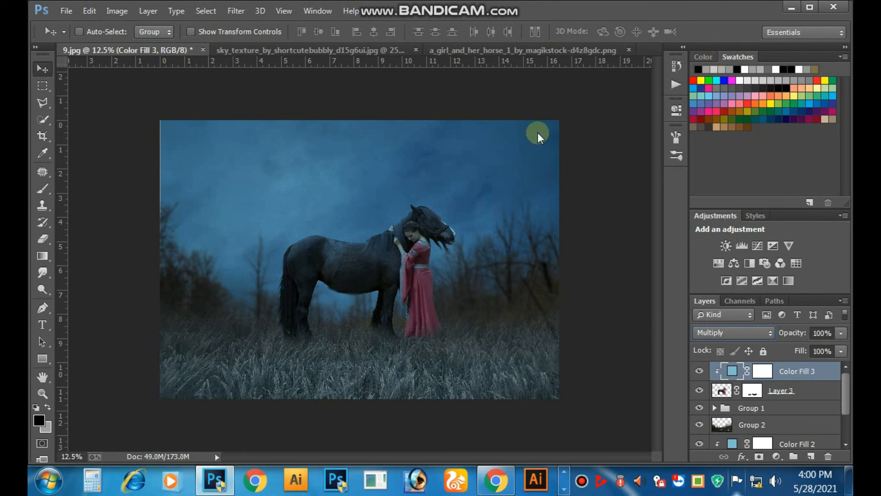
- Create a new layer above the blue fill and set up a soft round 134 px brush with 0% hardness and 33% opacity
{"action": "left_click", "coordinate": [382, 279], "text": "ctrl"}
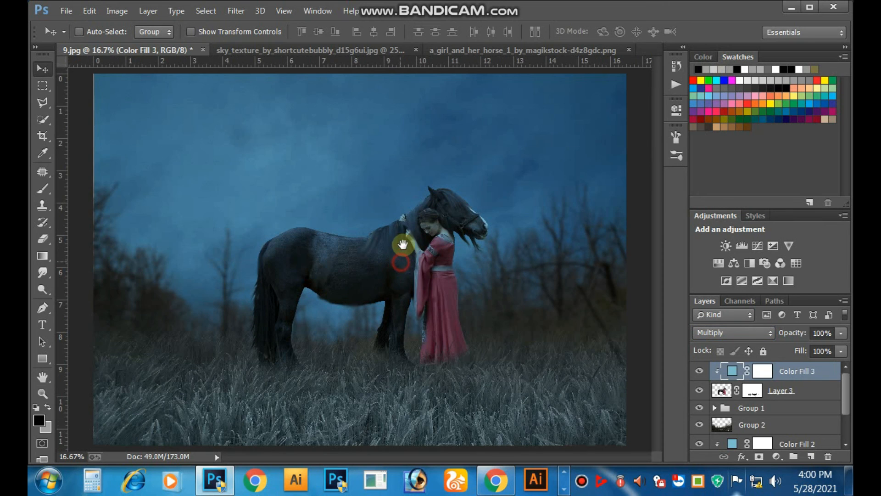
{"action": "left_click", "coordinate": [442, 260], "text": "ctrl"}
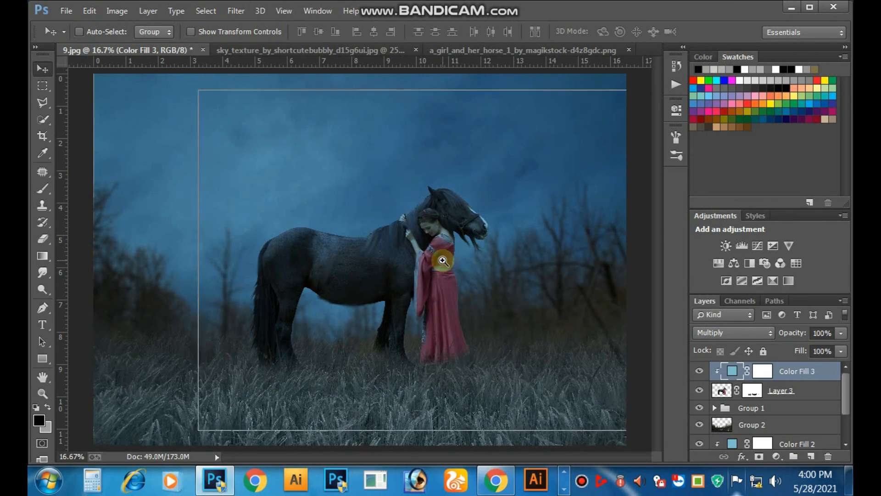
{"action": "left_click_drag", "start_coordinate": [429, 344], "coordinate": [425, 188]}
{"action": "left_click_drag", "start_coordinate": [442, 297], "coordinate": [461, 281]}
{"action": "left_click", "coordinate": [810, 456]}
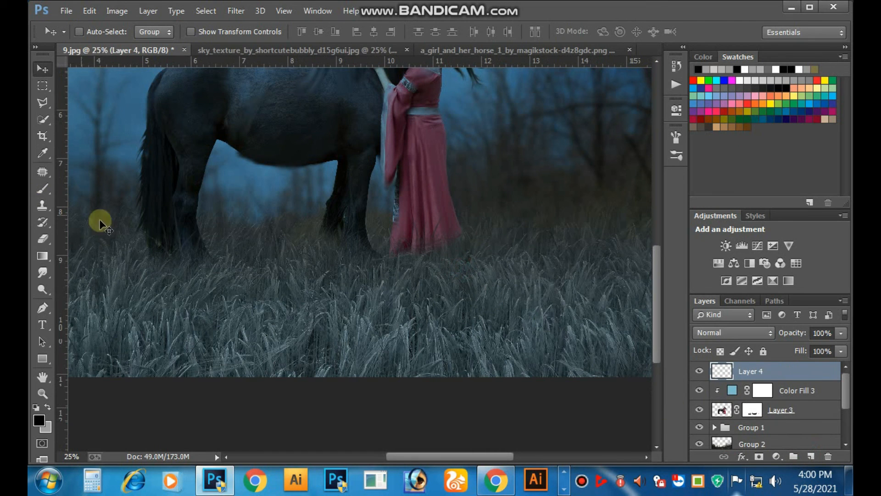
{"action": "left_click", "coordinate": [37, 190]}
{"action": "left_click", "coordinate": [87, 31]}
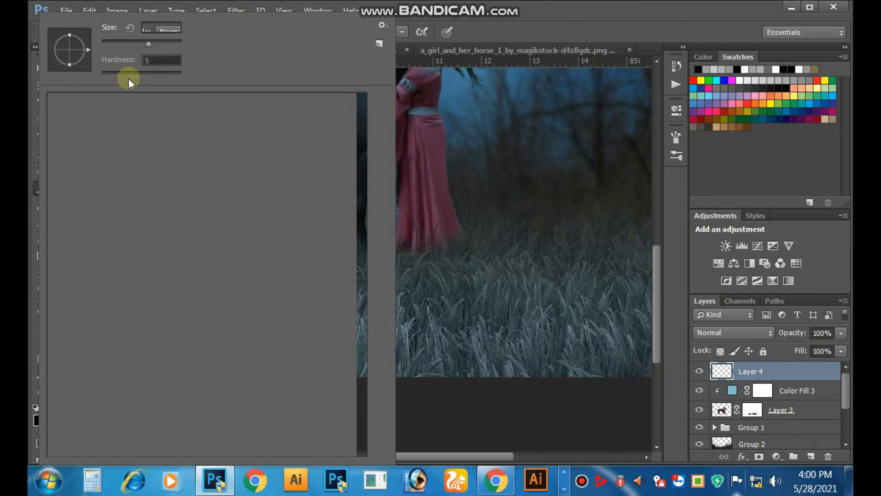
{"action": "left_click", "coordinate": [99, 104]}
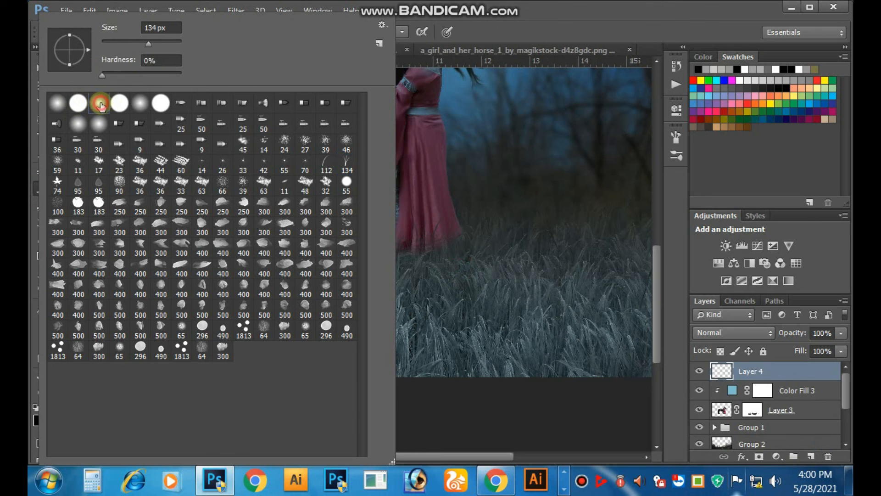
{"action": "left_click", "coordinate": [492, 103]}
{"action": "left_click", "coordinate": [492, 106]}
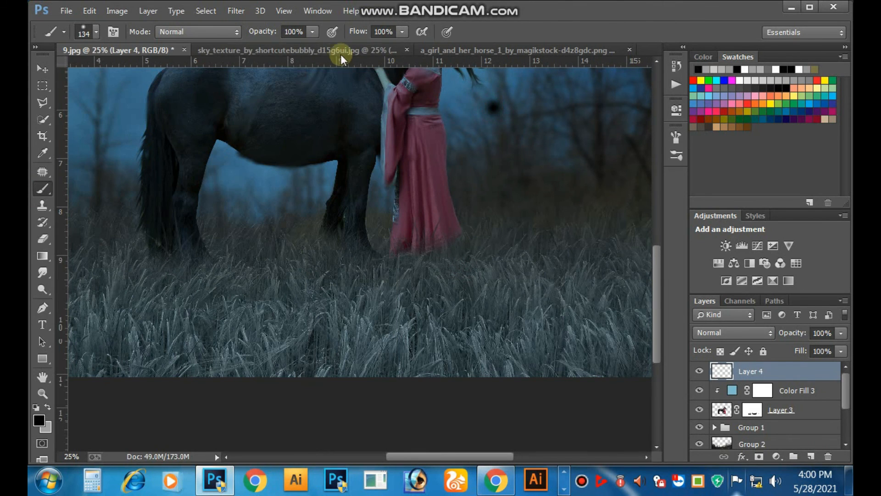
{"action": "left_click_drag", "start_coordinate": [315, 32], "coordinate": [287, 44]}
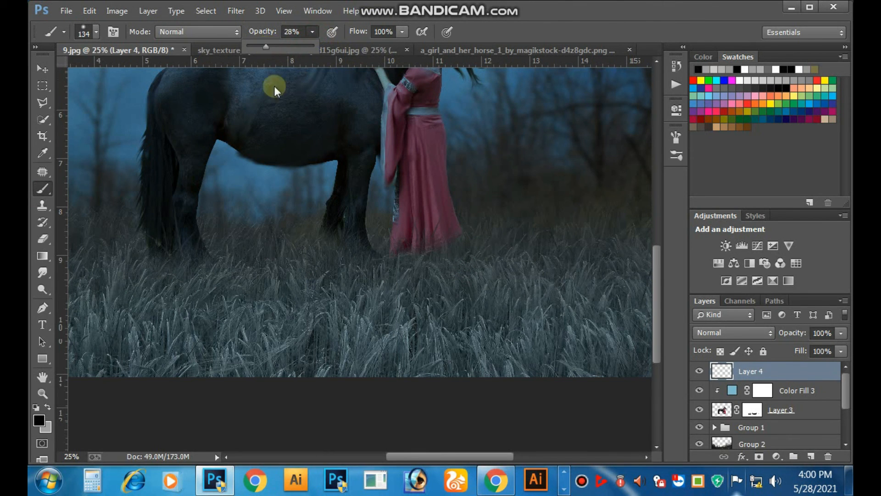
- Paint a black shadow over the grass from the horse's front hooves and the dress hem down to the image's lower edge
{"action": "left_click_drag", "start_coordinate": [378, 259], "coordinate": [403, 348]}
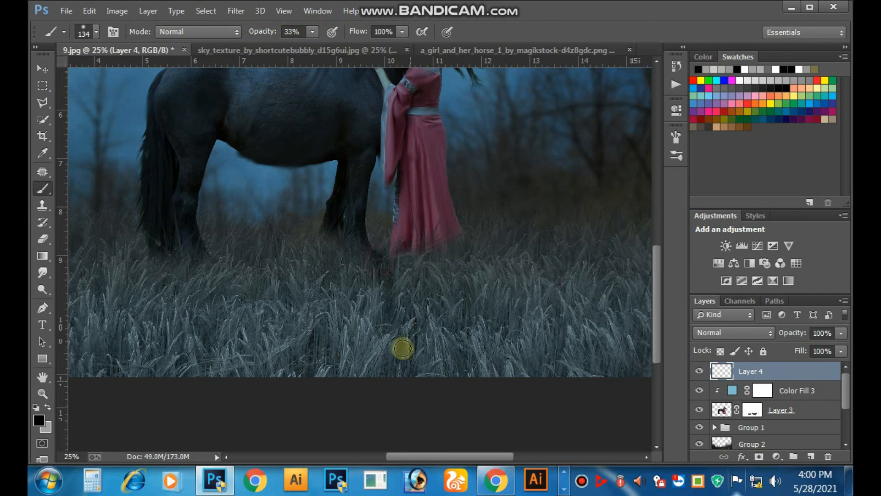
{"action": "left_click_drag", "start_coordinate": [361, 256], "coordinate": [404, 400]}
{"action": "left_click_drag", "start_coordinate": [398, 266], "coordinate": [431, 419]}
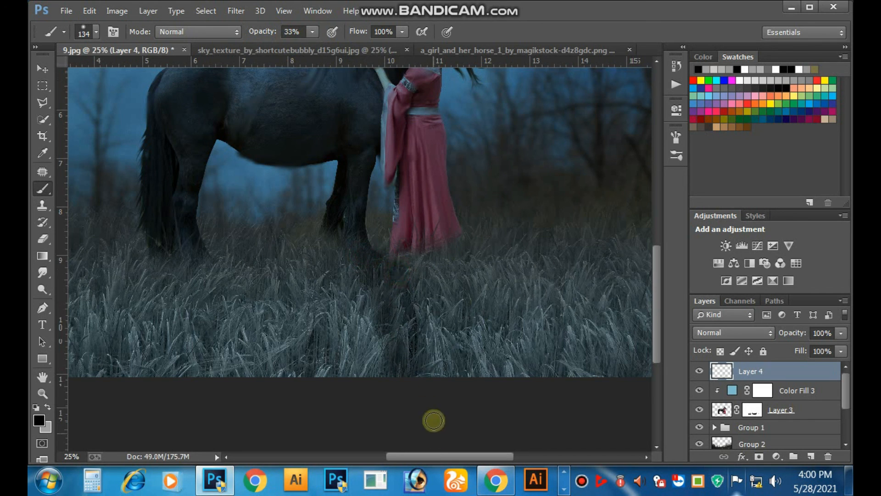
{"action": "left_click_drag", "start_coordinate": [397, 248], "coordinate": [446, 413]}
{"action": "left_click_drag", "start_coordinate": [407, 266], "coordinate": [473, 399]}
{"action": "left_click_drag", "start_coordinate": [456, 329], "coordinate": [482, 387]}
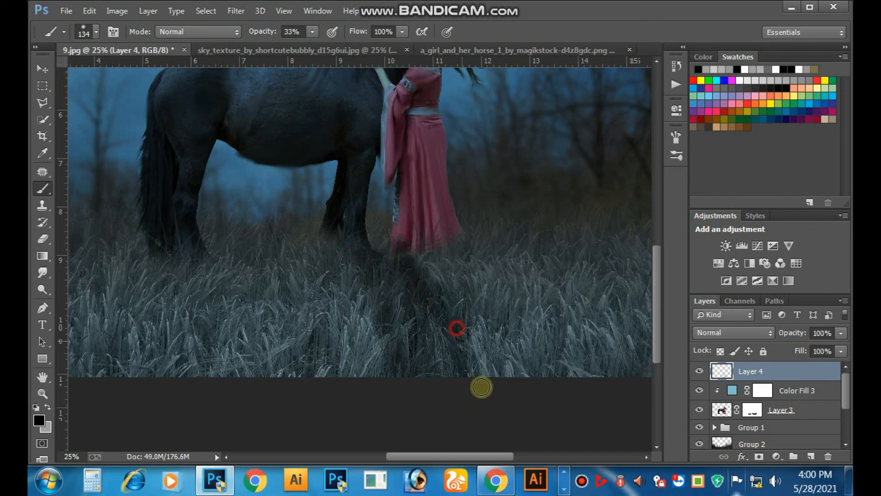
{"action": "left_click_drag", "start_coordinate": [426, 314], "coordinate": [457, 389]}
{"action": "mouse_move", "coordinate": [450, 267]}
{"action": "left_mouse_down"}
{"action": "mouse_move", "coordinate": [513, 411]}
{"action": "mouse_move", "coordinate": [429, 255]}
{"action": "mouse_move", "coordinate": [491, 417]}
{"action": "left_mouse_up"}
{"action": "left_click_drag", "start_coordinate": [469, 315], "coordinate": [512, 417]}
{"action": "mouse_move", "coordinate": [501, 383]}
{"action": "left_mouse_down"}
{"action": "mouse_move", "coordinate": [473, 326]}
{"action": "mouse_move", "coordinate": [494, 386]}
{"action": "left_mouse_up"}
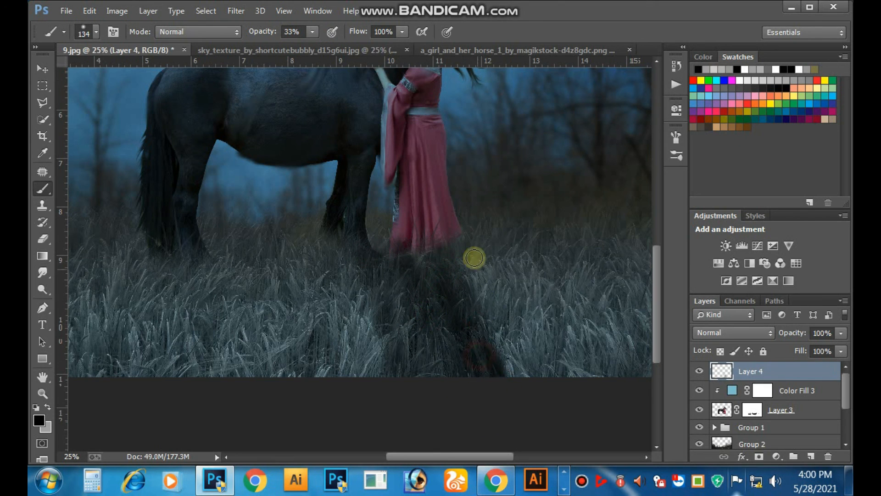
{"action": "left_click_drag", "start_coordinate": [474, 249], "coordinate": [529, 394]}
- Lower the brush opacity to 14%, enlarge the brush to 300 px, and build up the shadow below the dress with soft strokes
{"action": "left_click", "coordinate": [313, 31]}
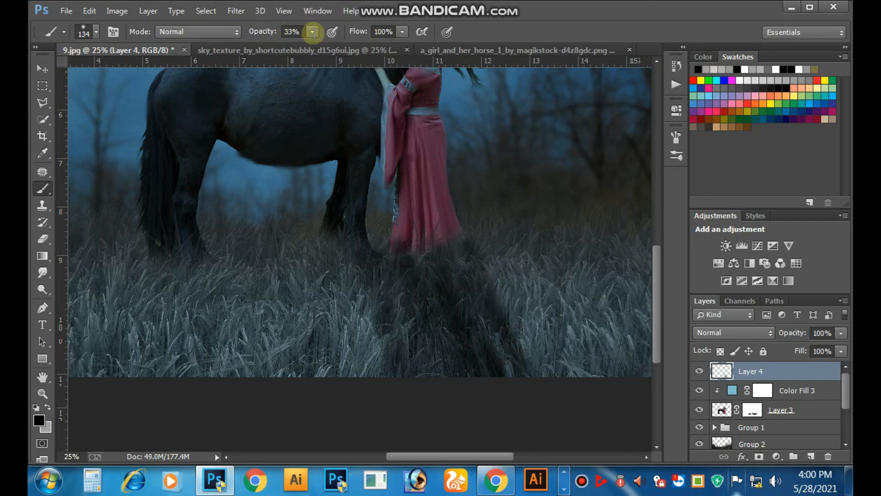
{"action": "left_click_drag", "start_coordinate": [395, 303], "coordinate": [419, 364]}
{"action": "mouse_move", "coordinate": [409, 322]}
{"action": "left_mouse_down"}
{"action": "mouse_move", "coordinate": [435, 389]}
{"action": "mouse_move", "coordinate": [459, 400]}
{"action": "left_mouse_up"}
{"action": "key", "text": "bracketright"}
{"action": "key", "text": "bracketright"}
{"action": "key", "text": "bracketright"}
{"action": "key", "text": "bracketright"}
{"action": "key", "text": "bracketright"}
{"action": "left_click_drag", "start_coordinate": [438, 270], "coordinate": [509, 421]}
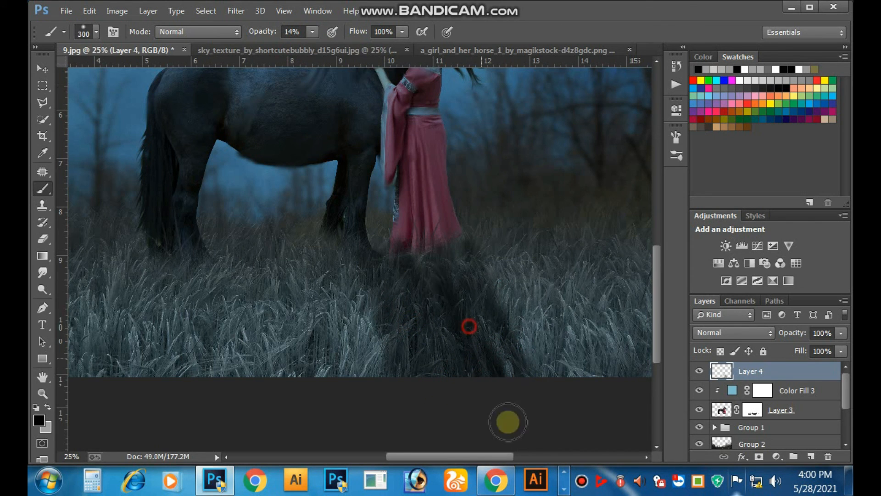
{"action": "left_click_drag", "start_coordinate": [482, 276], "coordinate": [528, 392]}
{"action": "left_click_drag", "start_coordinate": [391, 304], "coordinate": [405, 330]}
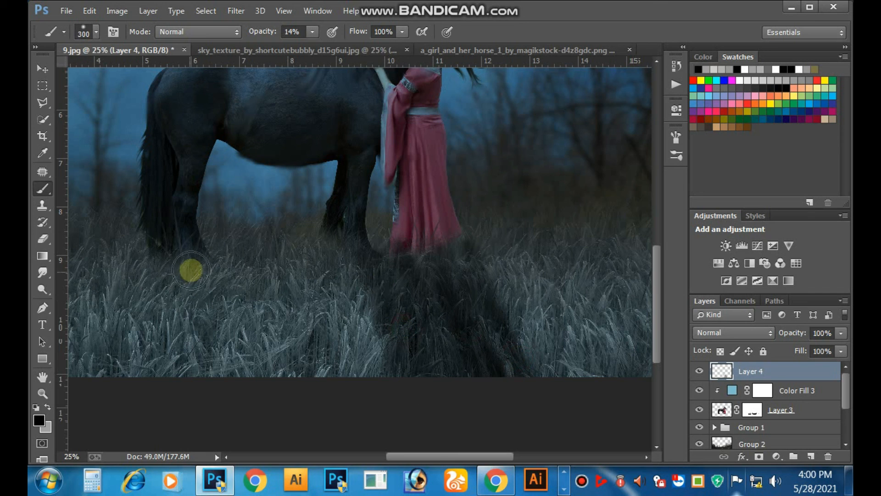
- Paint a faint shadow over the grass running diagonally down from the horse's hind legs and tail
{"action": "left_click", "coordinate": [168, 289]}
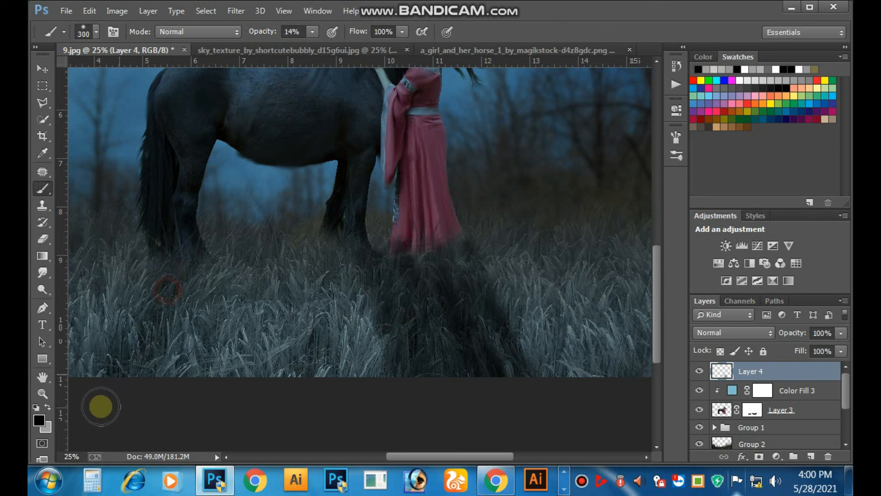
{"action": "left_click_drag", "start_coordinate": [155, 267], "coordinate": [90, 385]}
{"action": "left_click_drag", "start_coordinate": [185, 271], "coordinate": [136, 365]}
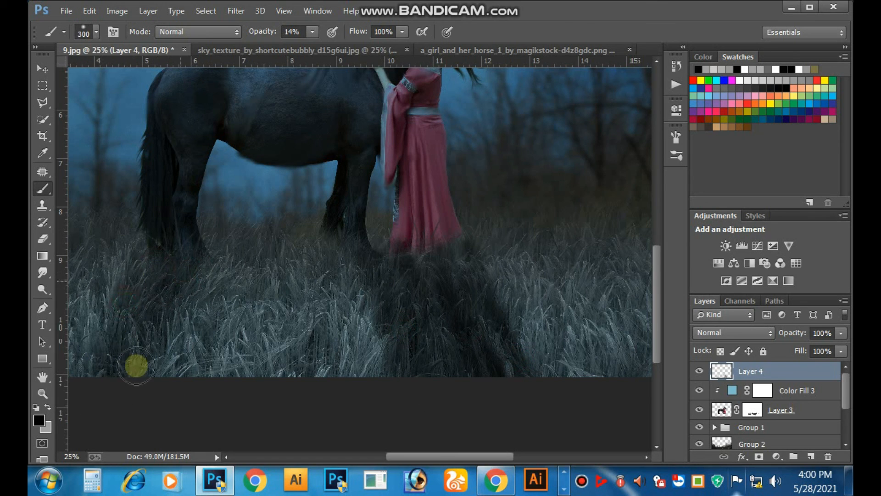
- Reduce the shadow layer's opacity to 55% and check the whole composition
{"action": "key", "text": "ctrl+minus"}
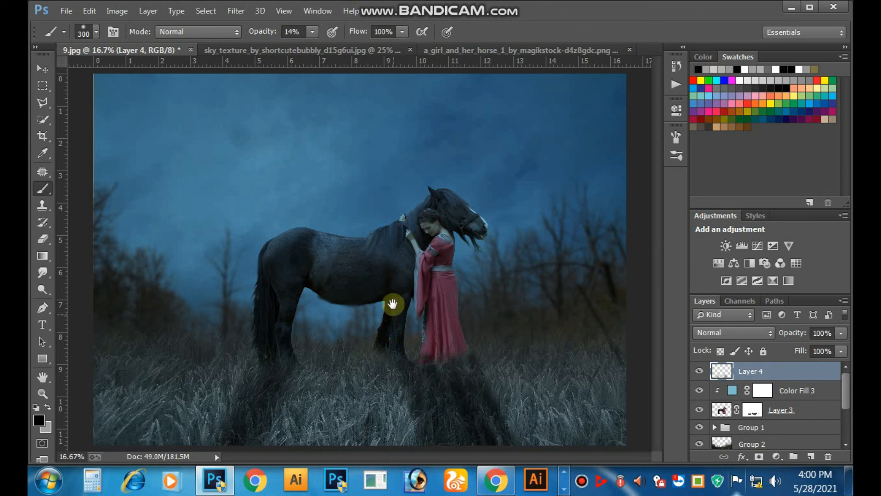
{"action": "left_click", "coordinate": [840, 333]}
{"action": "left_click", "coordinate": [789, 346]}
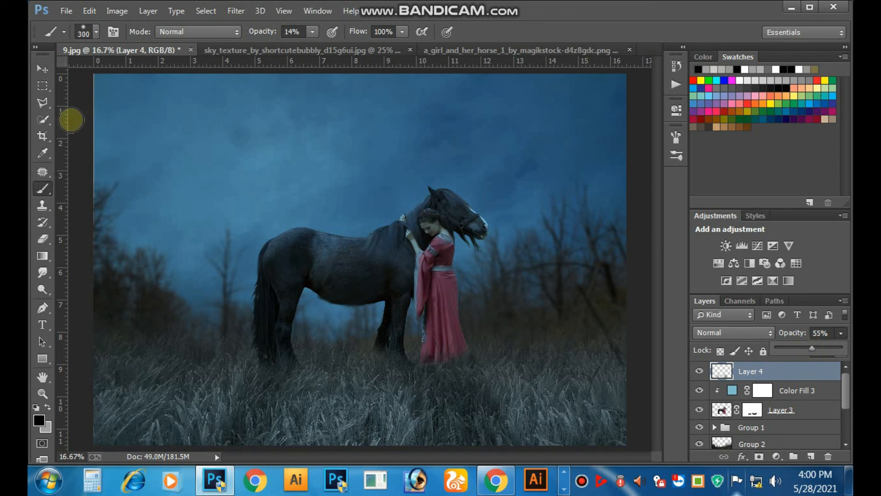
{"action": "left_click", "coordinate": [43, 69]}
{"action": "key", "text": "ctrl+minus"}
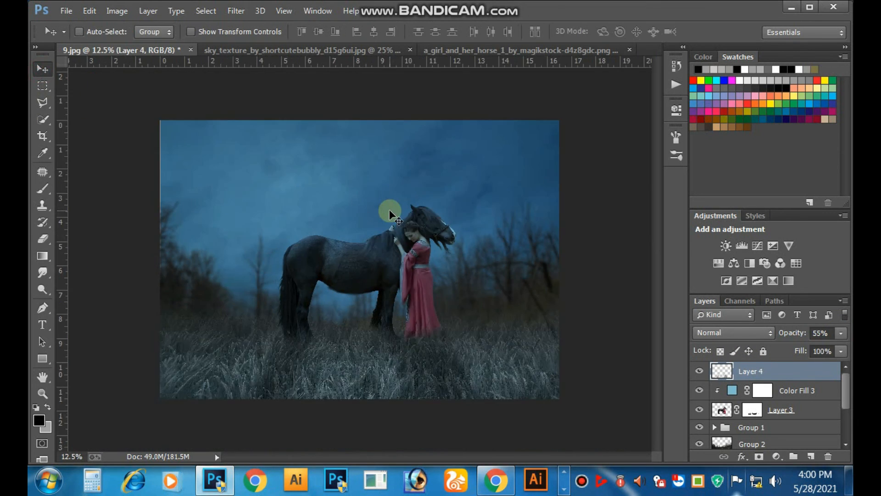
- Add a new empty layer directly above the painted shadow layer
{"action": "key", "text": "ctrl+plus"}
{"action": "key", "text": "ctrl+minus"}
{"action": "left_click", "coordinate": [476, 271], "text": "ctrl"}
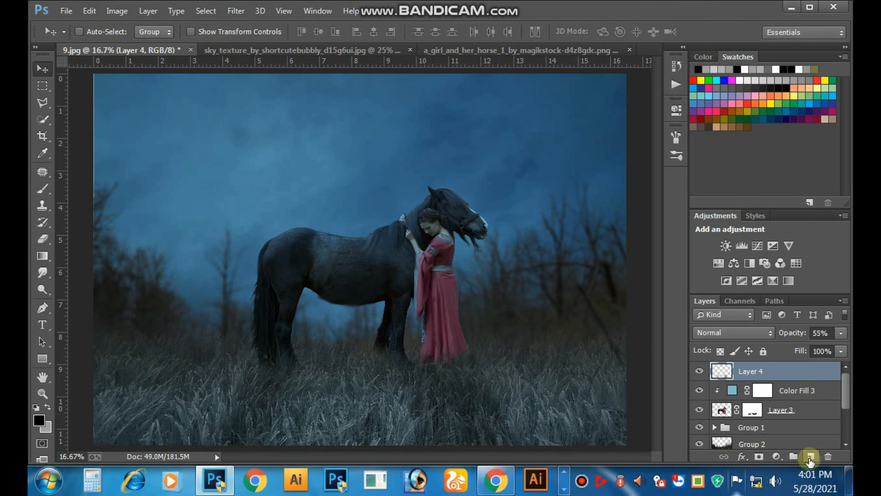
{"action": "left_click", "coordinate": [810, 457]}
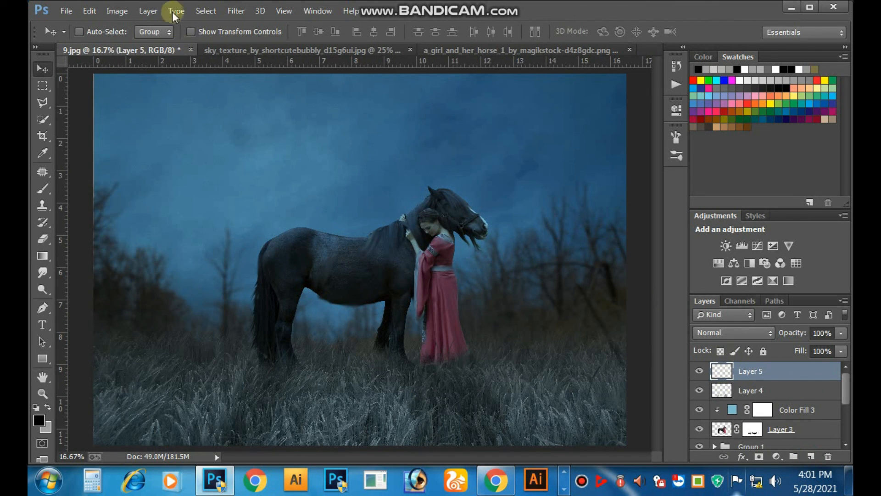
- Fill the new empty layer with 50% gray in Normal mode at 100% opacity
{"action": "left_click", "coordinate": [118, 12]}
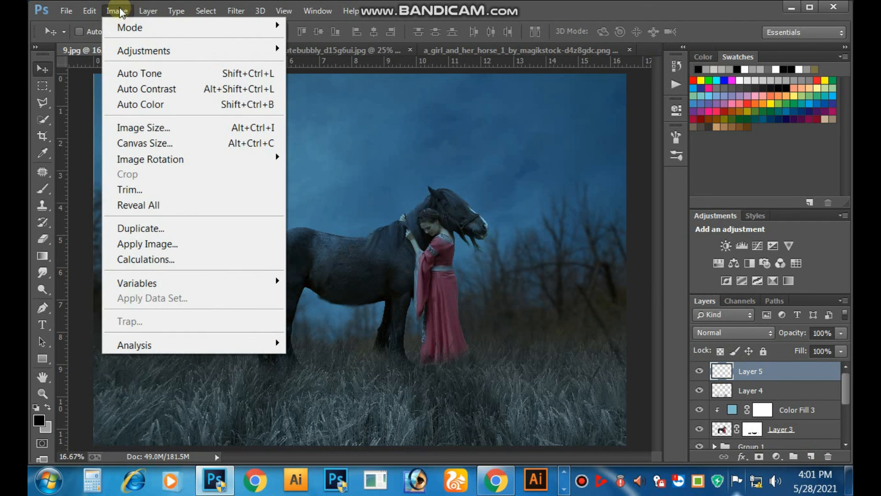
{"action": "mouse_move", "coordinate": [148, 11]}
{"action": "key", "text": "Escape"}
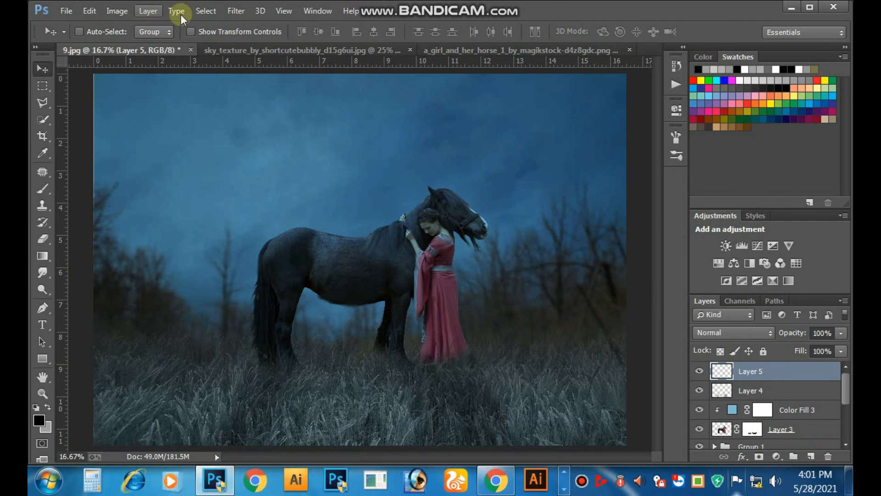
{"action": "left_click", "coordinate": [232, 13]}
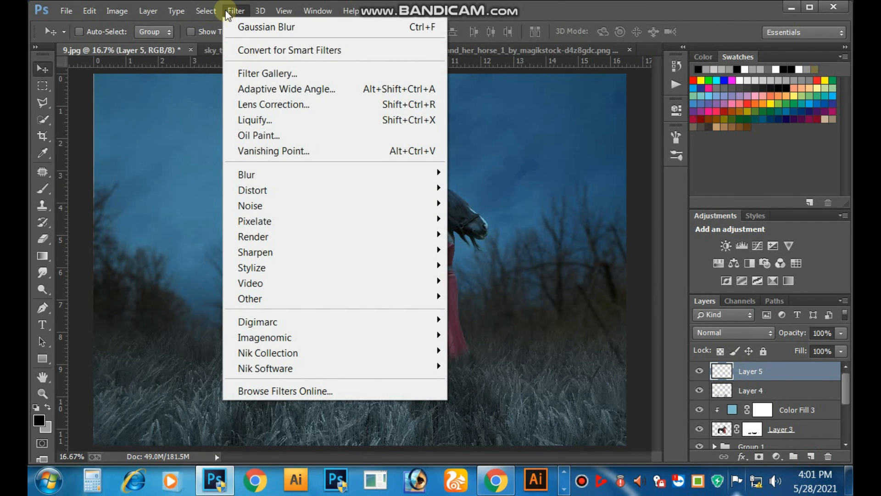
{"action": "mouse_move", "coordinate": [203, 10]}
{"action": "mouse_move", "coordinate": [89, 11]}
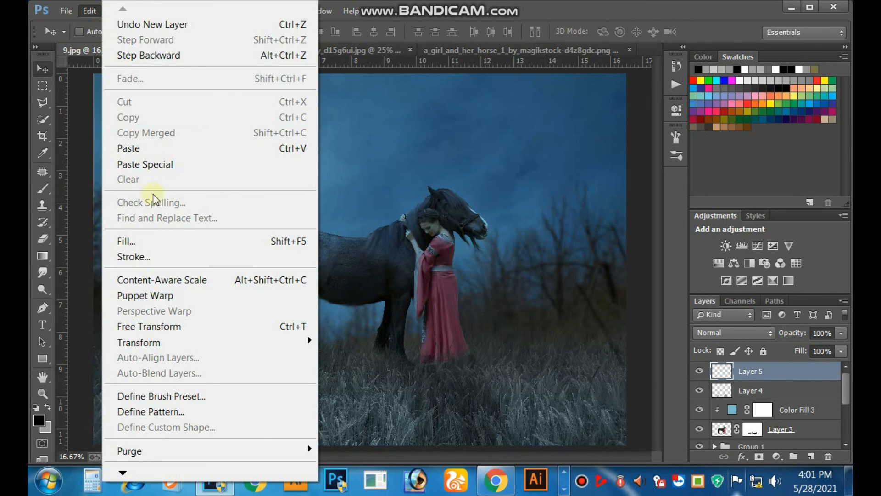
{"action": "left_click", "coordinate": [163, 241]}
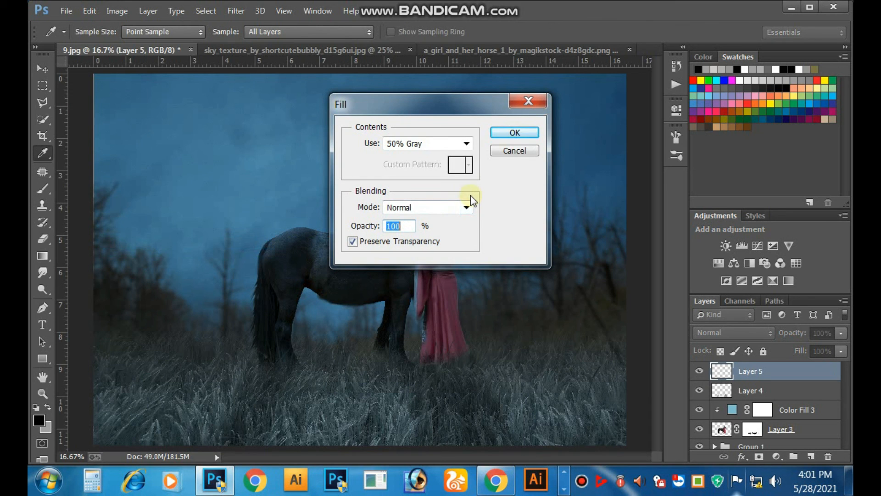
{"action": "left_click", "coordinate": [506, 133]}
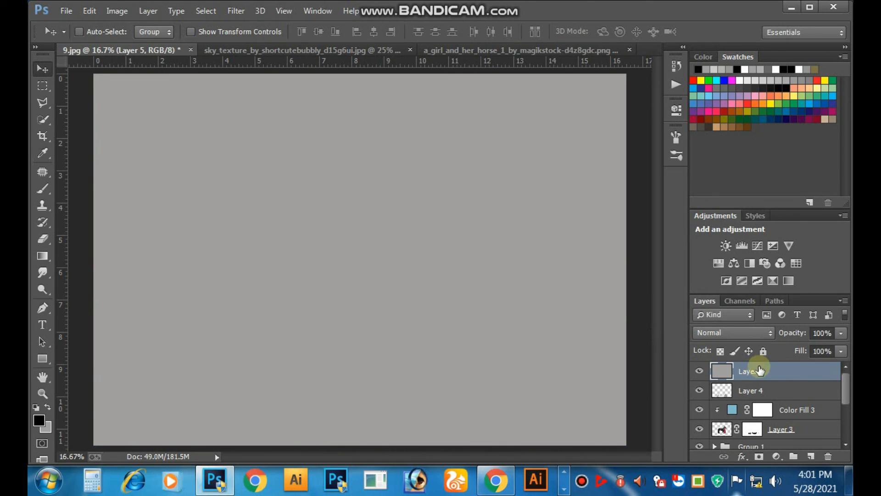
- Move the gray layer beneath the blue colour fill so it is clipped to the girl-and-horse layer
{"action": "left_click_drag", "start_coordinate": [761, 368], "coordinate": [771, 416]}
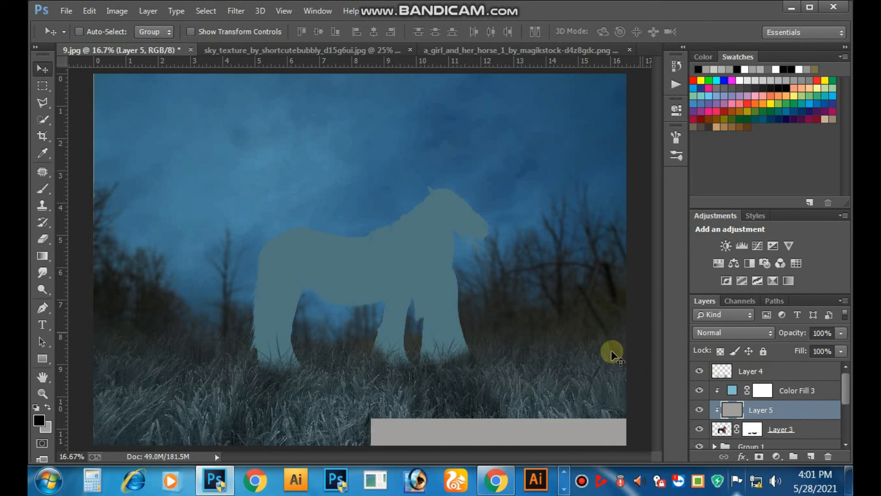
{"action": "left_click", "coordinate": [418, 268], "text": "ctrl"}
{"action": "left_click_drag", "start_coordinate": [387, 284], "coordinate": [429, 243]}
{"action": "left_click_drag", "start_coordinate": [425, 256], "coordinate": [416, 287]}
{"action": "mouse_move", "coordinate": [416, 288]}
{"action": "left_mouse_down"}
{"action": "mouse_move", "coordinate": [427, 268]}
{"action": "mouse_move", "coordinate": [431, 281]}
{"action": "left_mouse_up"}
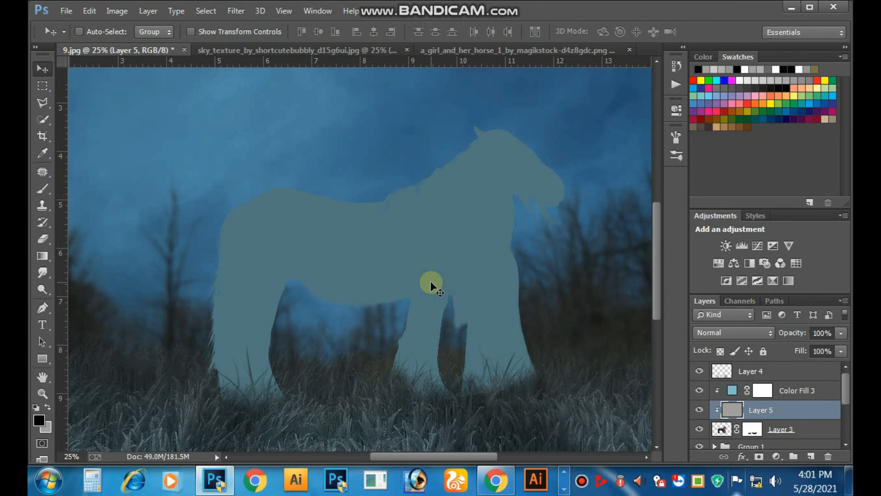
- Undo the gray layer's repositioning, restacking and 50% gray fill
{"action": "key", "text": "ctrl+bracketright"}
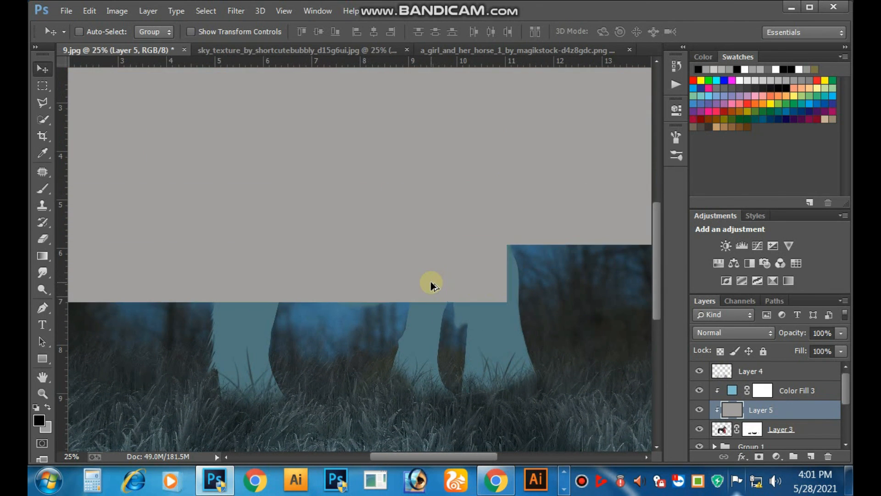
{"action": "key", "text": "ctrl+bracketright"}
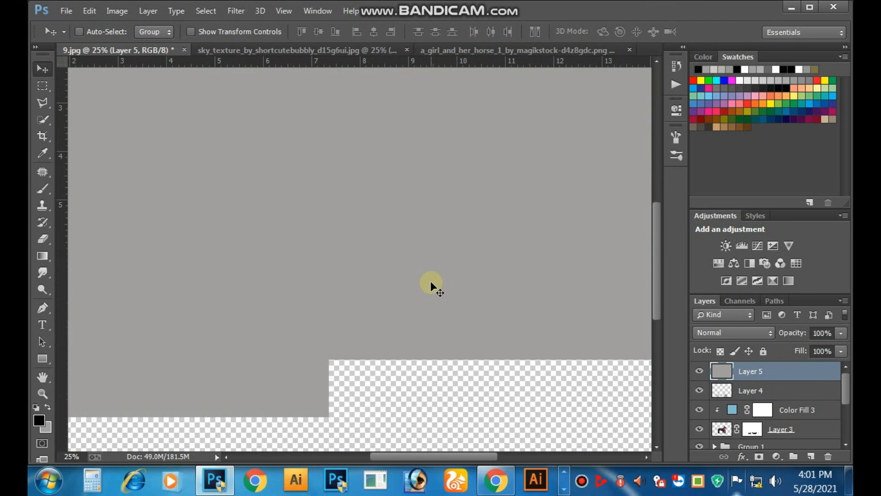
{"action": "key", "text": "ctrl+z"}
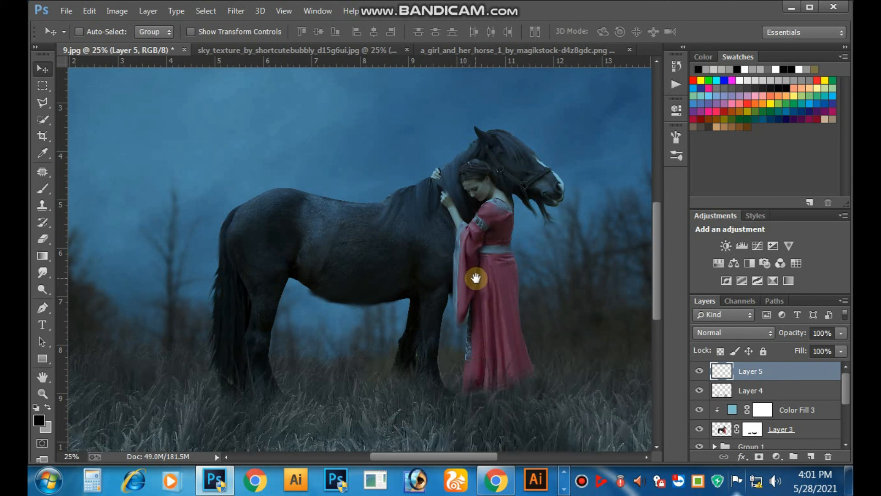
- Select the girl-and-horse layer and check the whole composition
{"action": "mouse_move", "coordinate": [476, 279]}
{"action": "left_mouse_down"}
{"action": "mouse_move", "coordinate": [490, 280]}
{"action": "mouse_move", "coordinate": [470, 269]}
{"action": "left_mouse_up"}
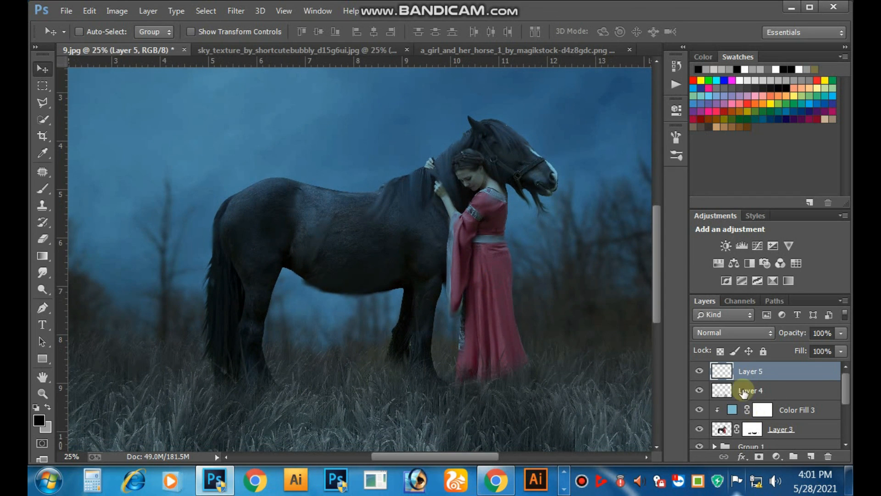
{"action": "left_click", "coordinate": [723, 430]}
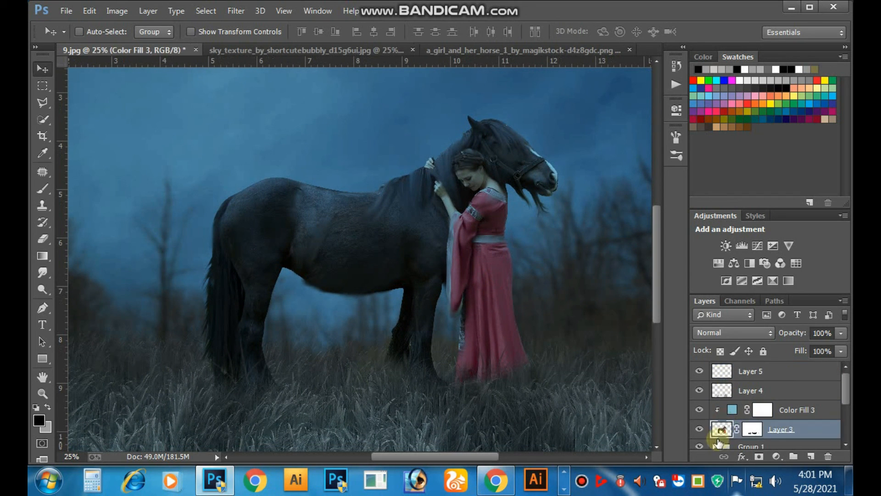
{"action": "key", "text": "ctrl+minus"}
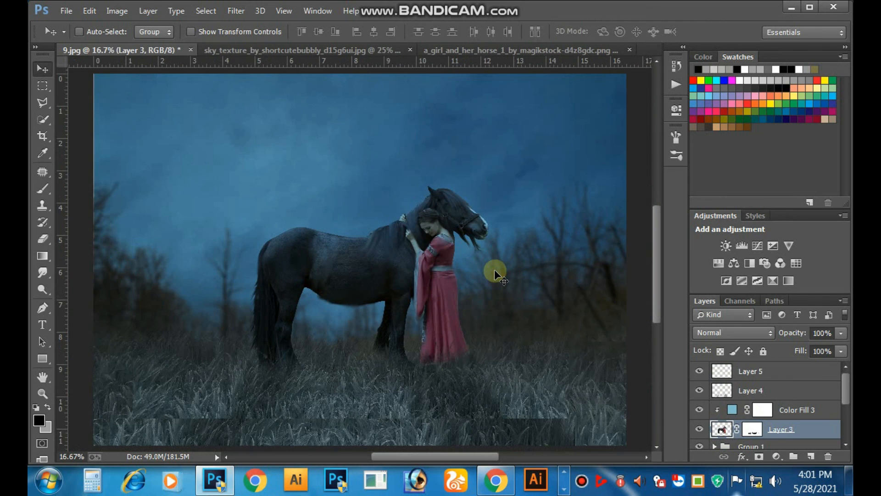
{"action": "key", "text": "ctrl+minus"}
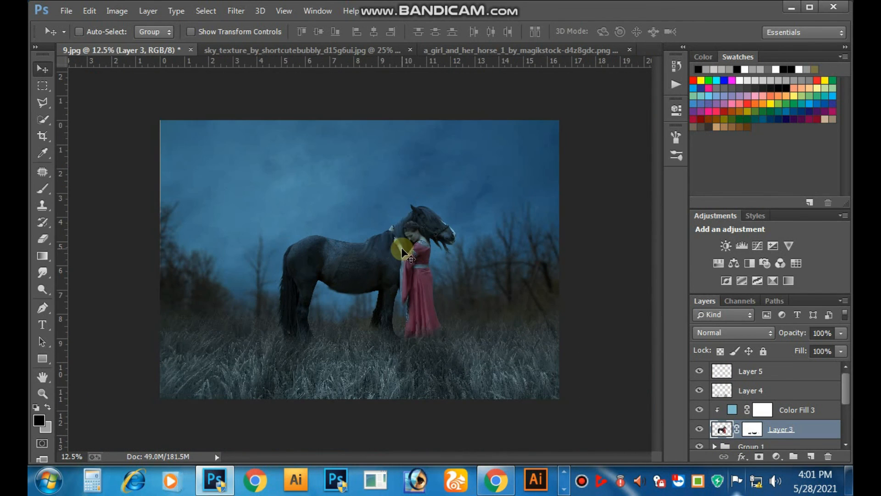